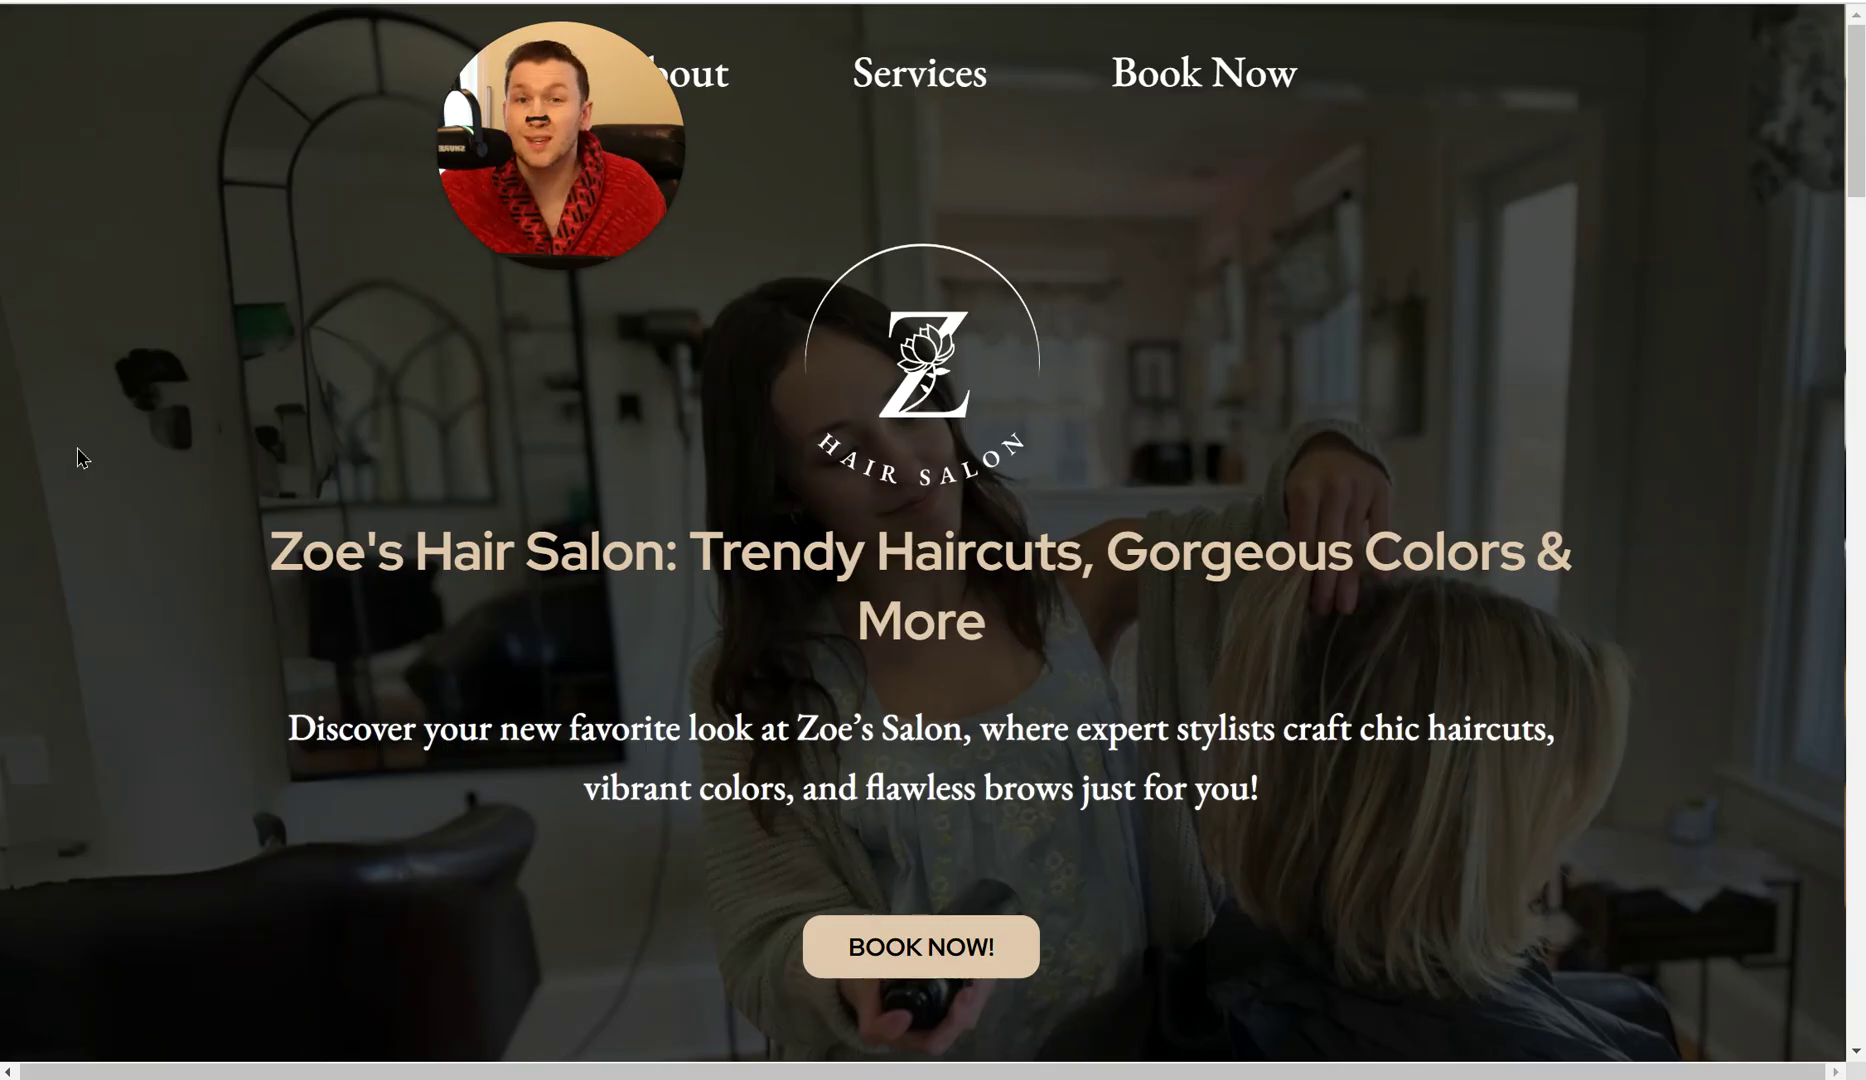
pyautogui.scroll(-10, 676, 522)
pyautogui.scroll(-10, 729, 522)
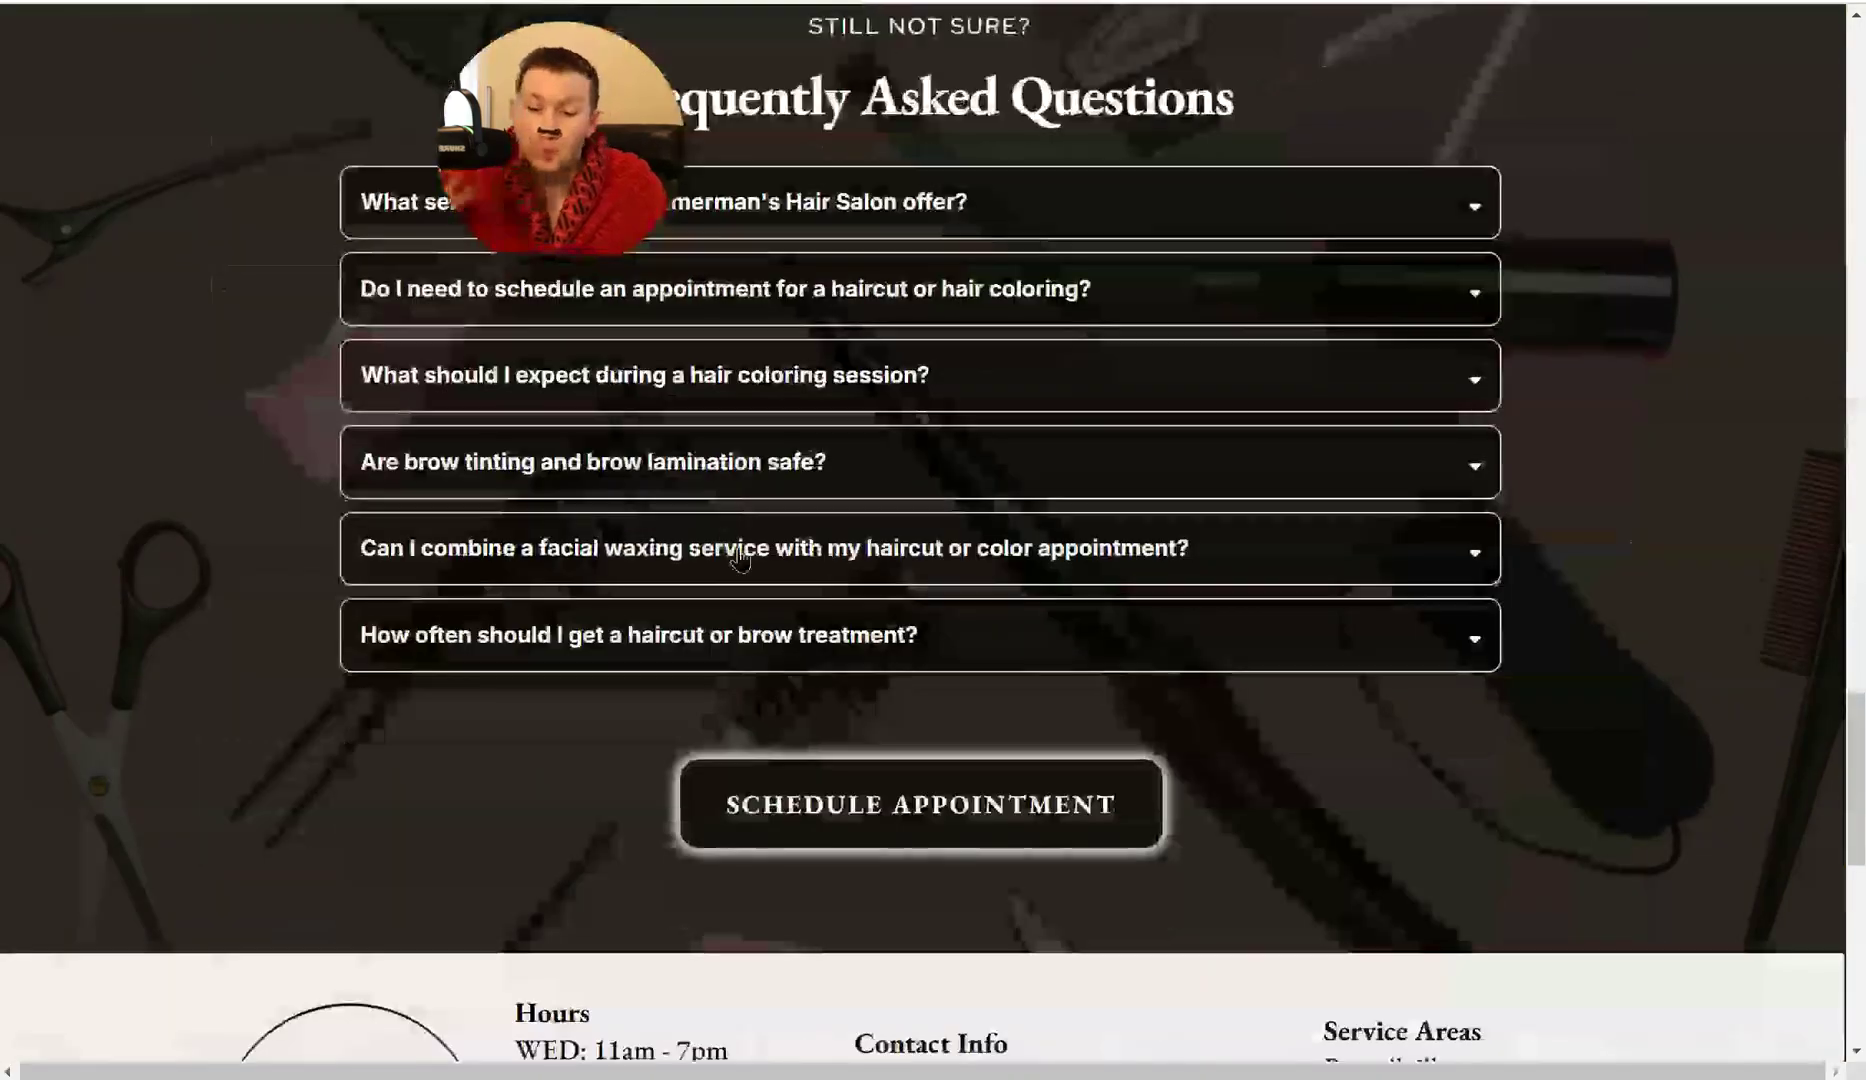
pyautogui.scroll(-10, 773, 540)
pyautogui.scroll(5, 1050, 452)
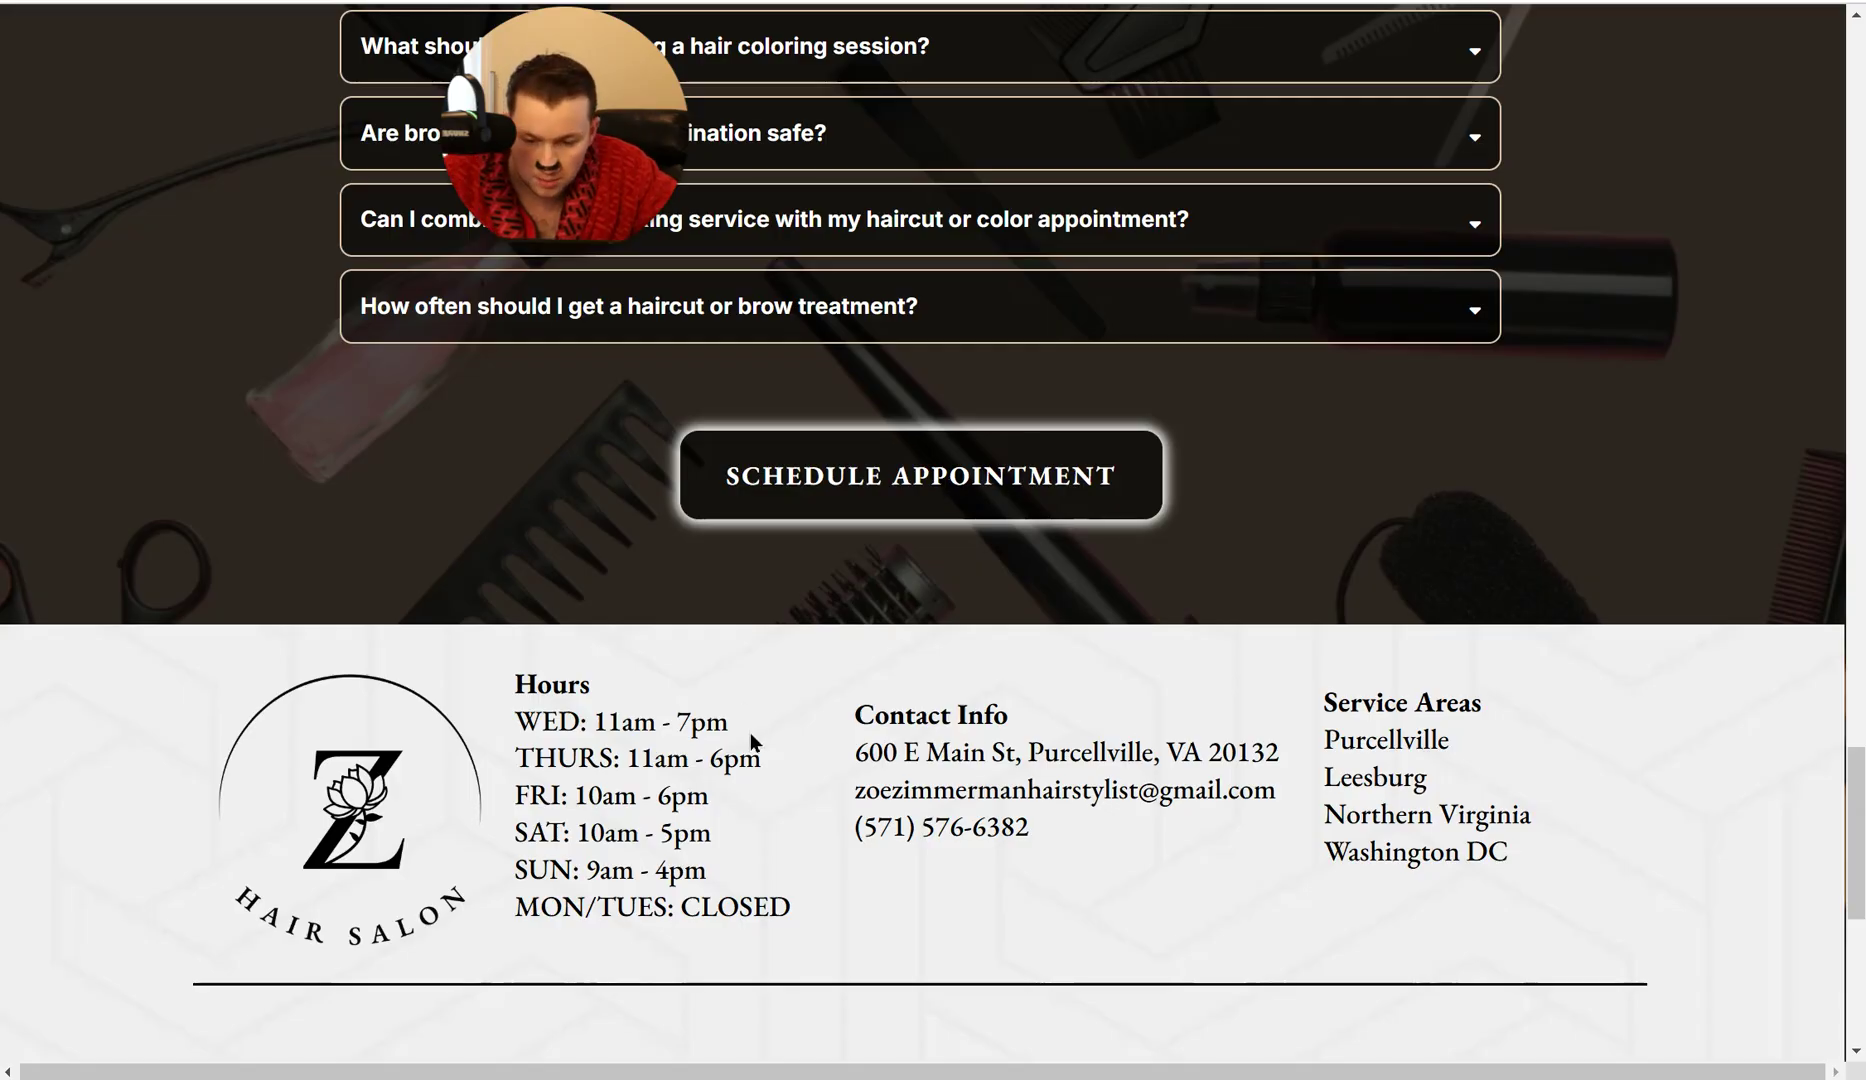
pyautogui.scroll(-3, 749, 733)
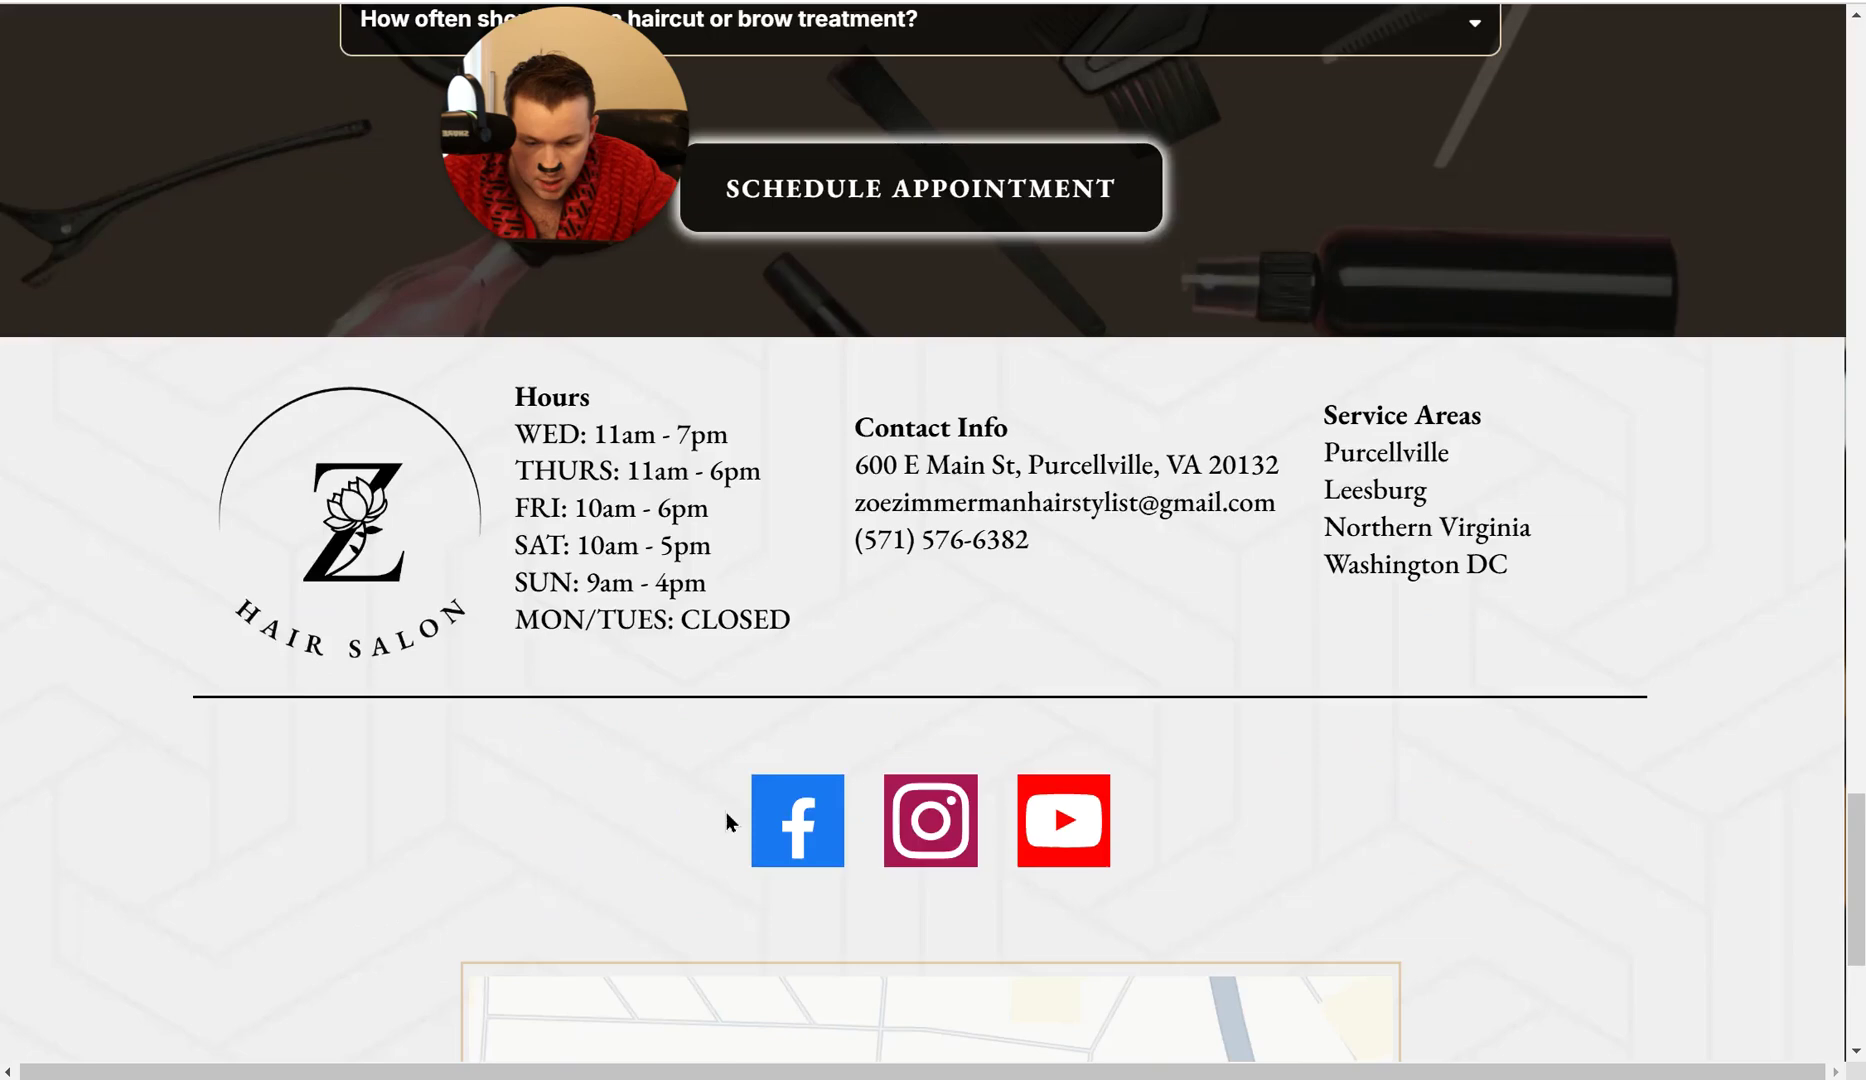
pyautogui.scroll(-2, 726, 813)
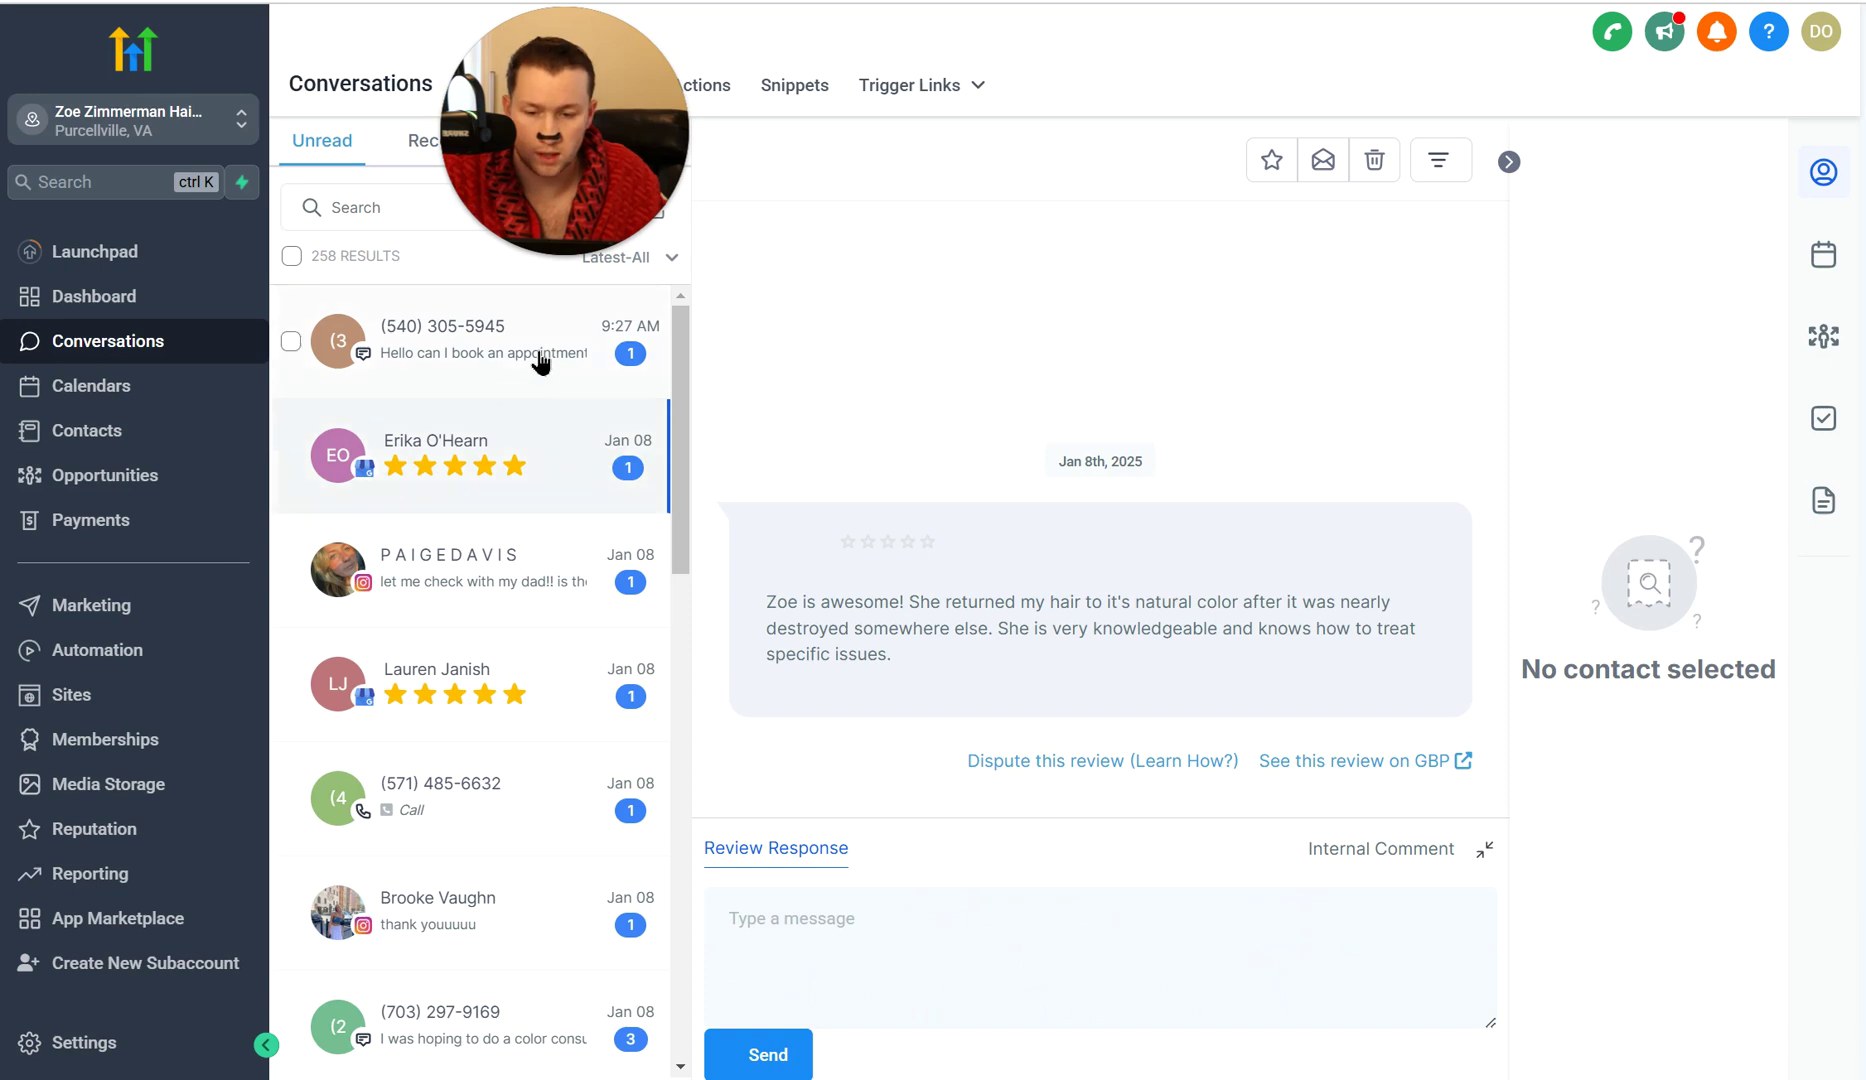
pyautogui.click(534, 382)
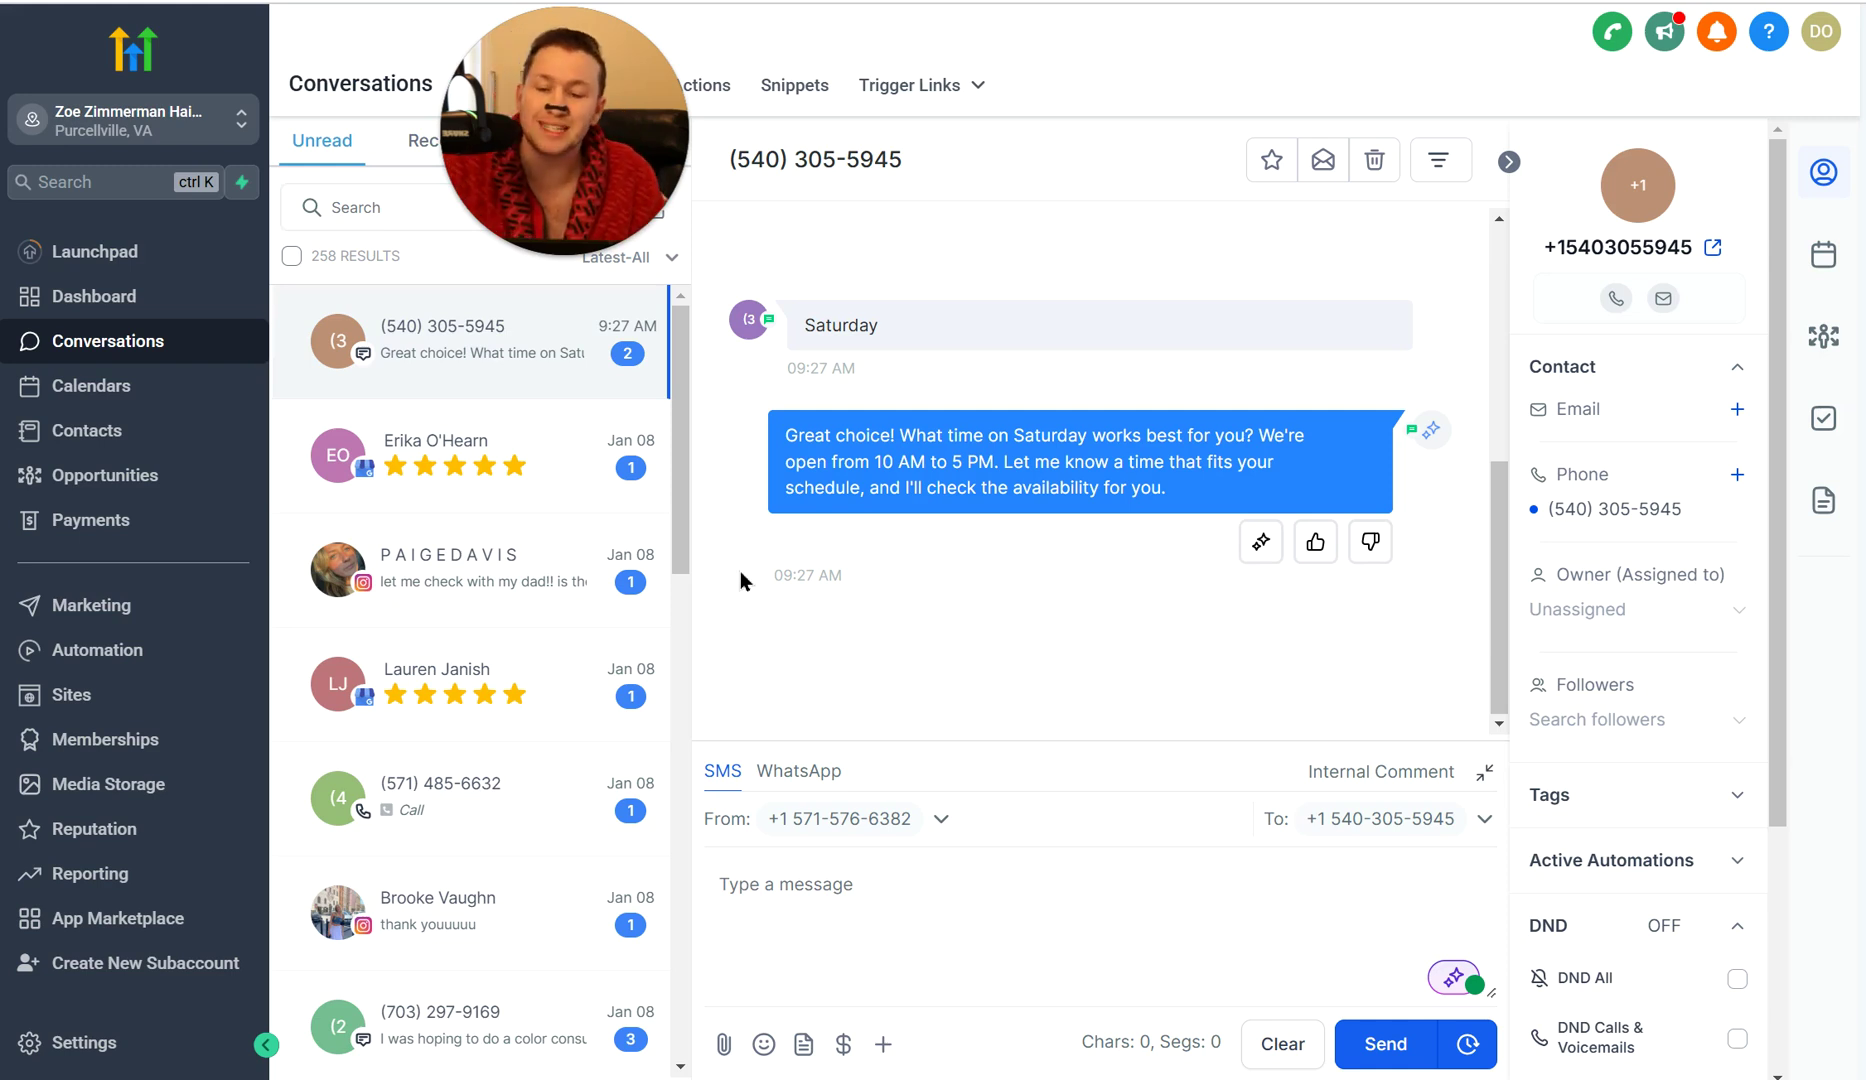
pyautogui.click(481, 340)
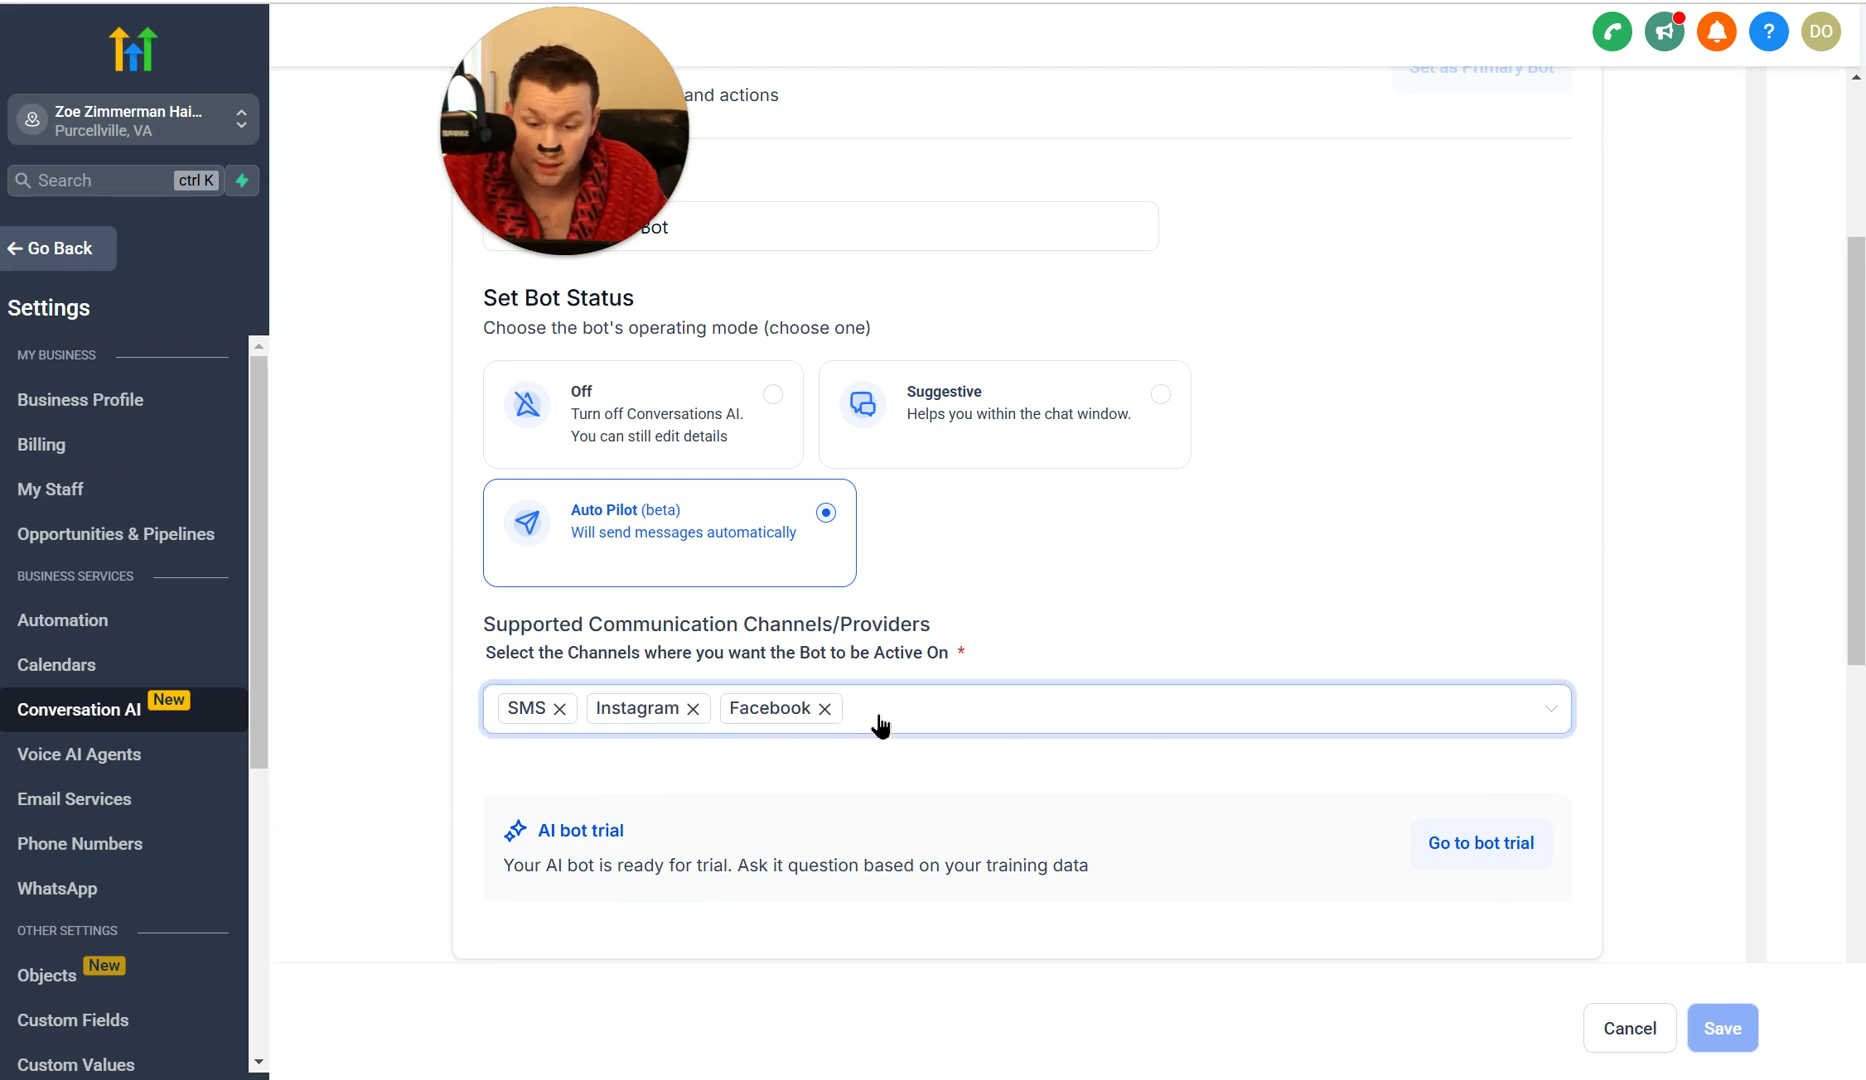
# View the bot's supported communication channels, then dismiss the list without changing selections.
pyautogui.click(875, 722)
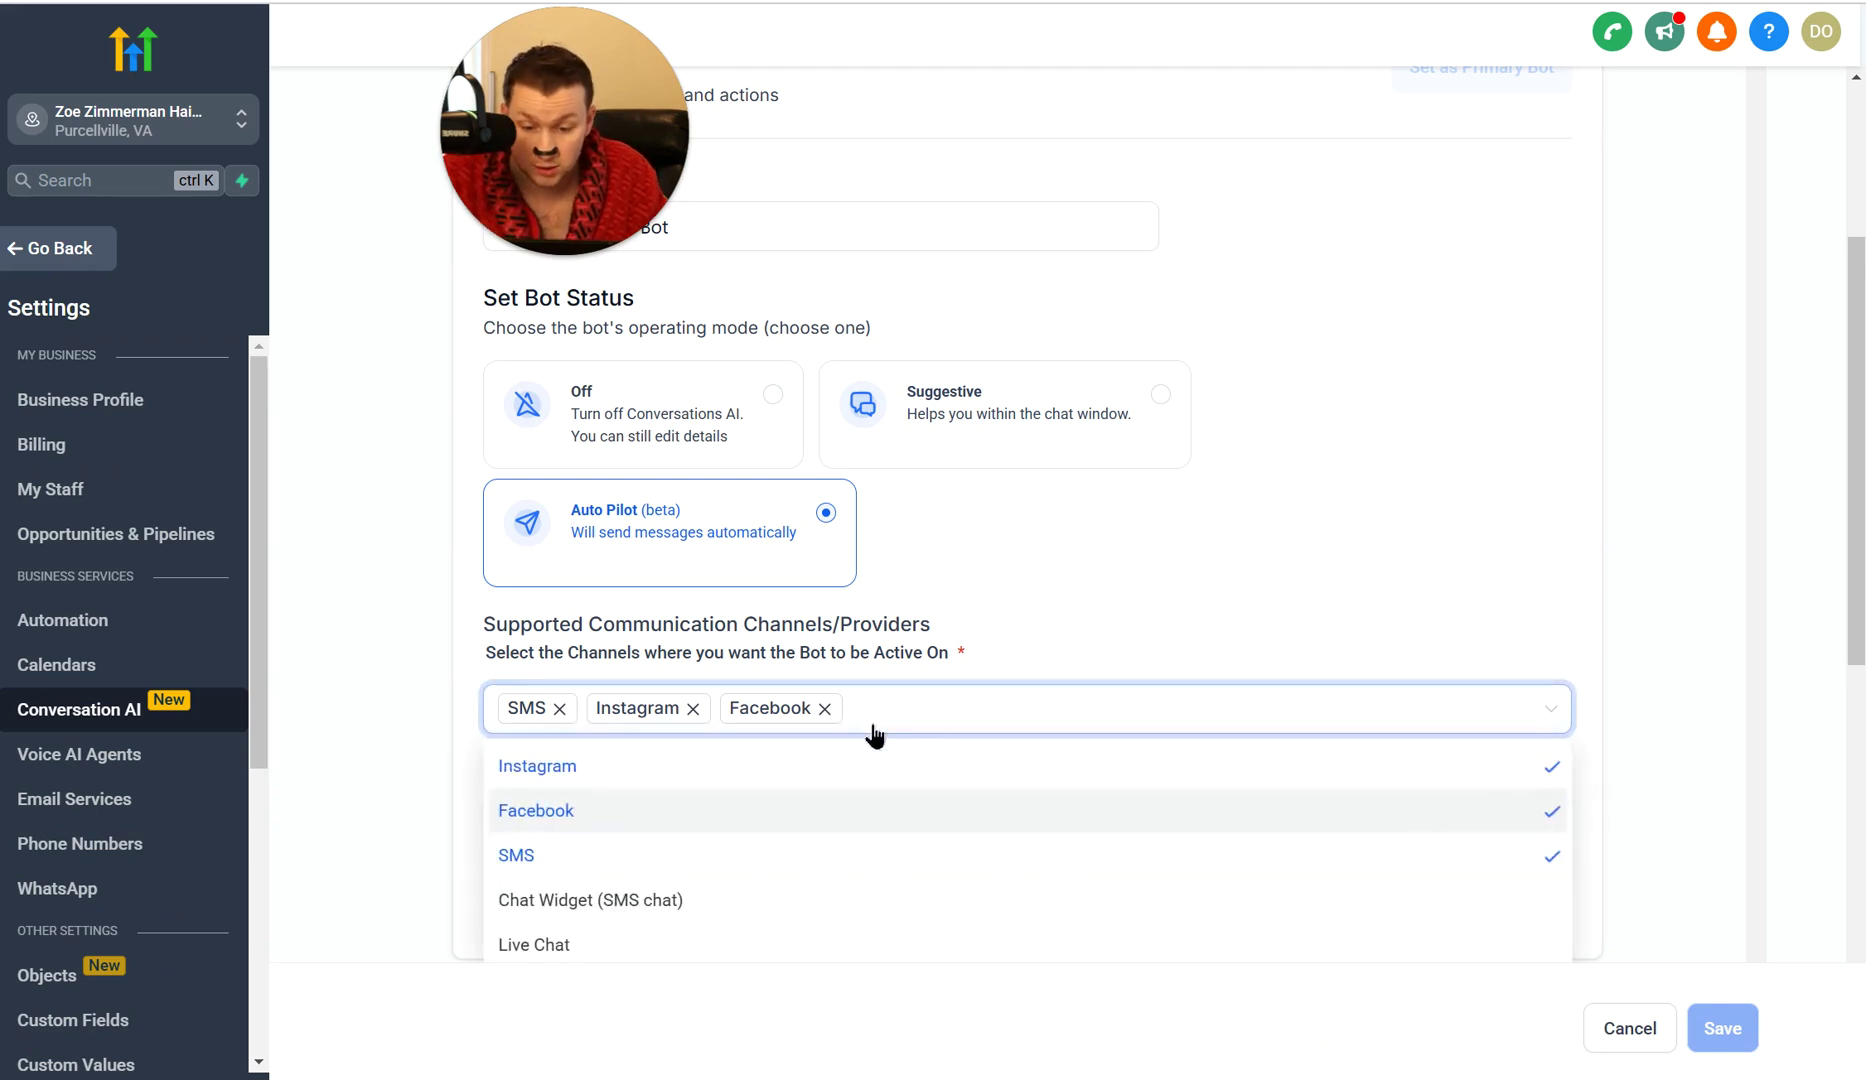
pyautogui.click(904, 730)
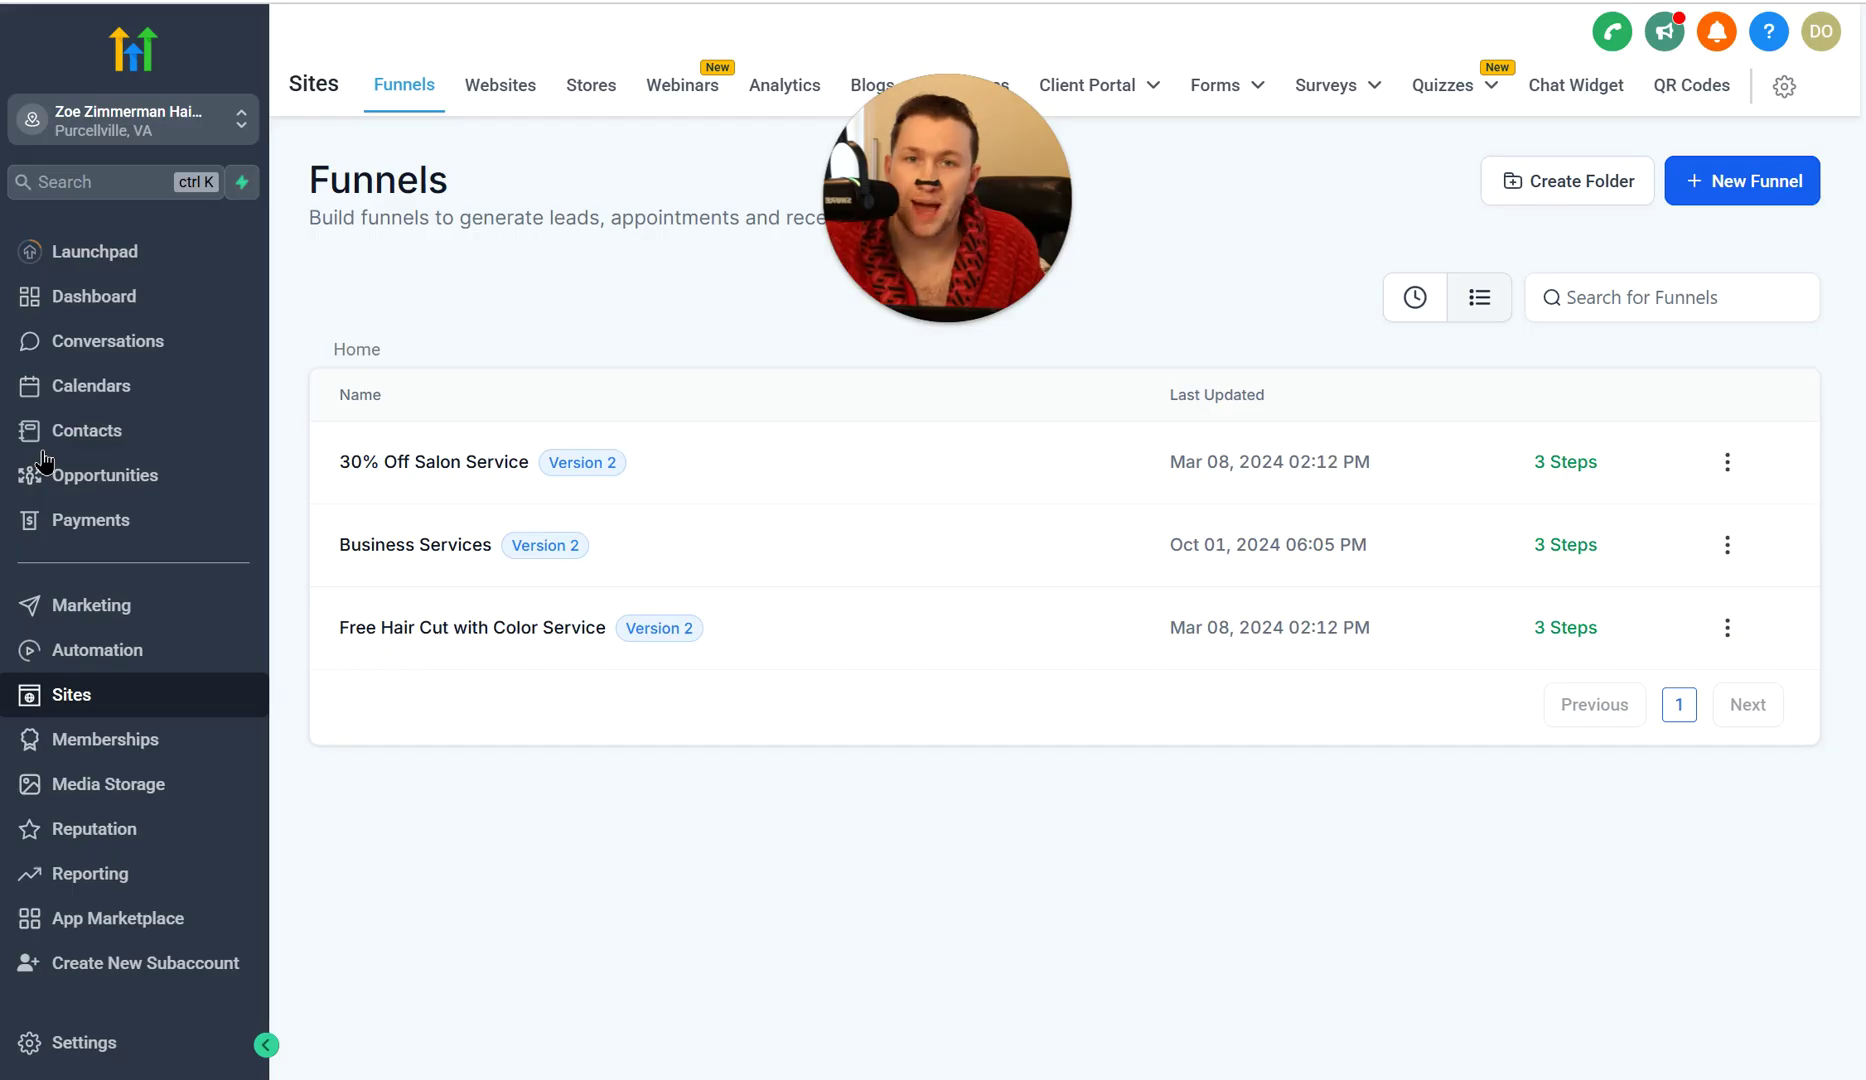
pyautogui.click(1709, 187)
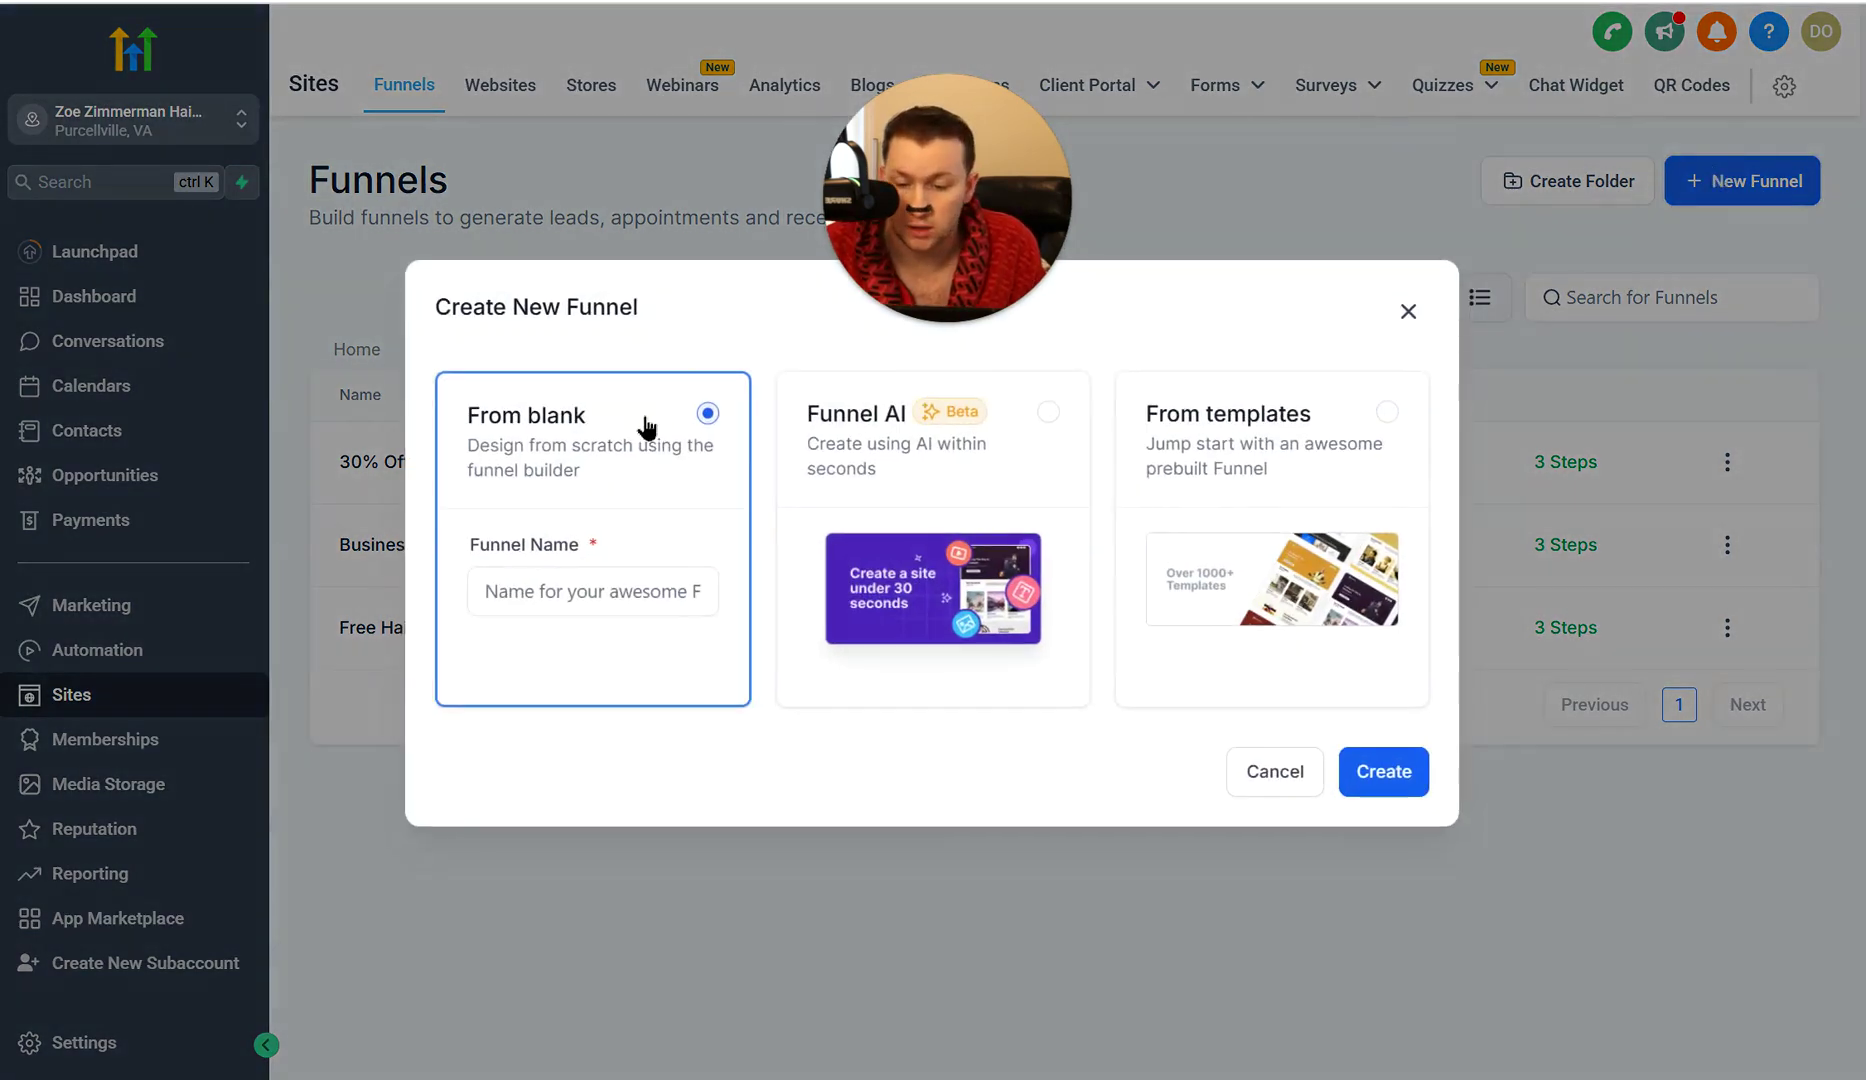
pyautogui.click(1353, 470)
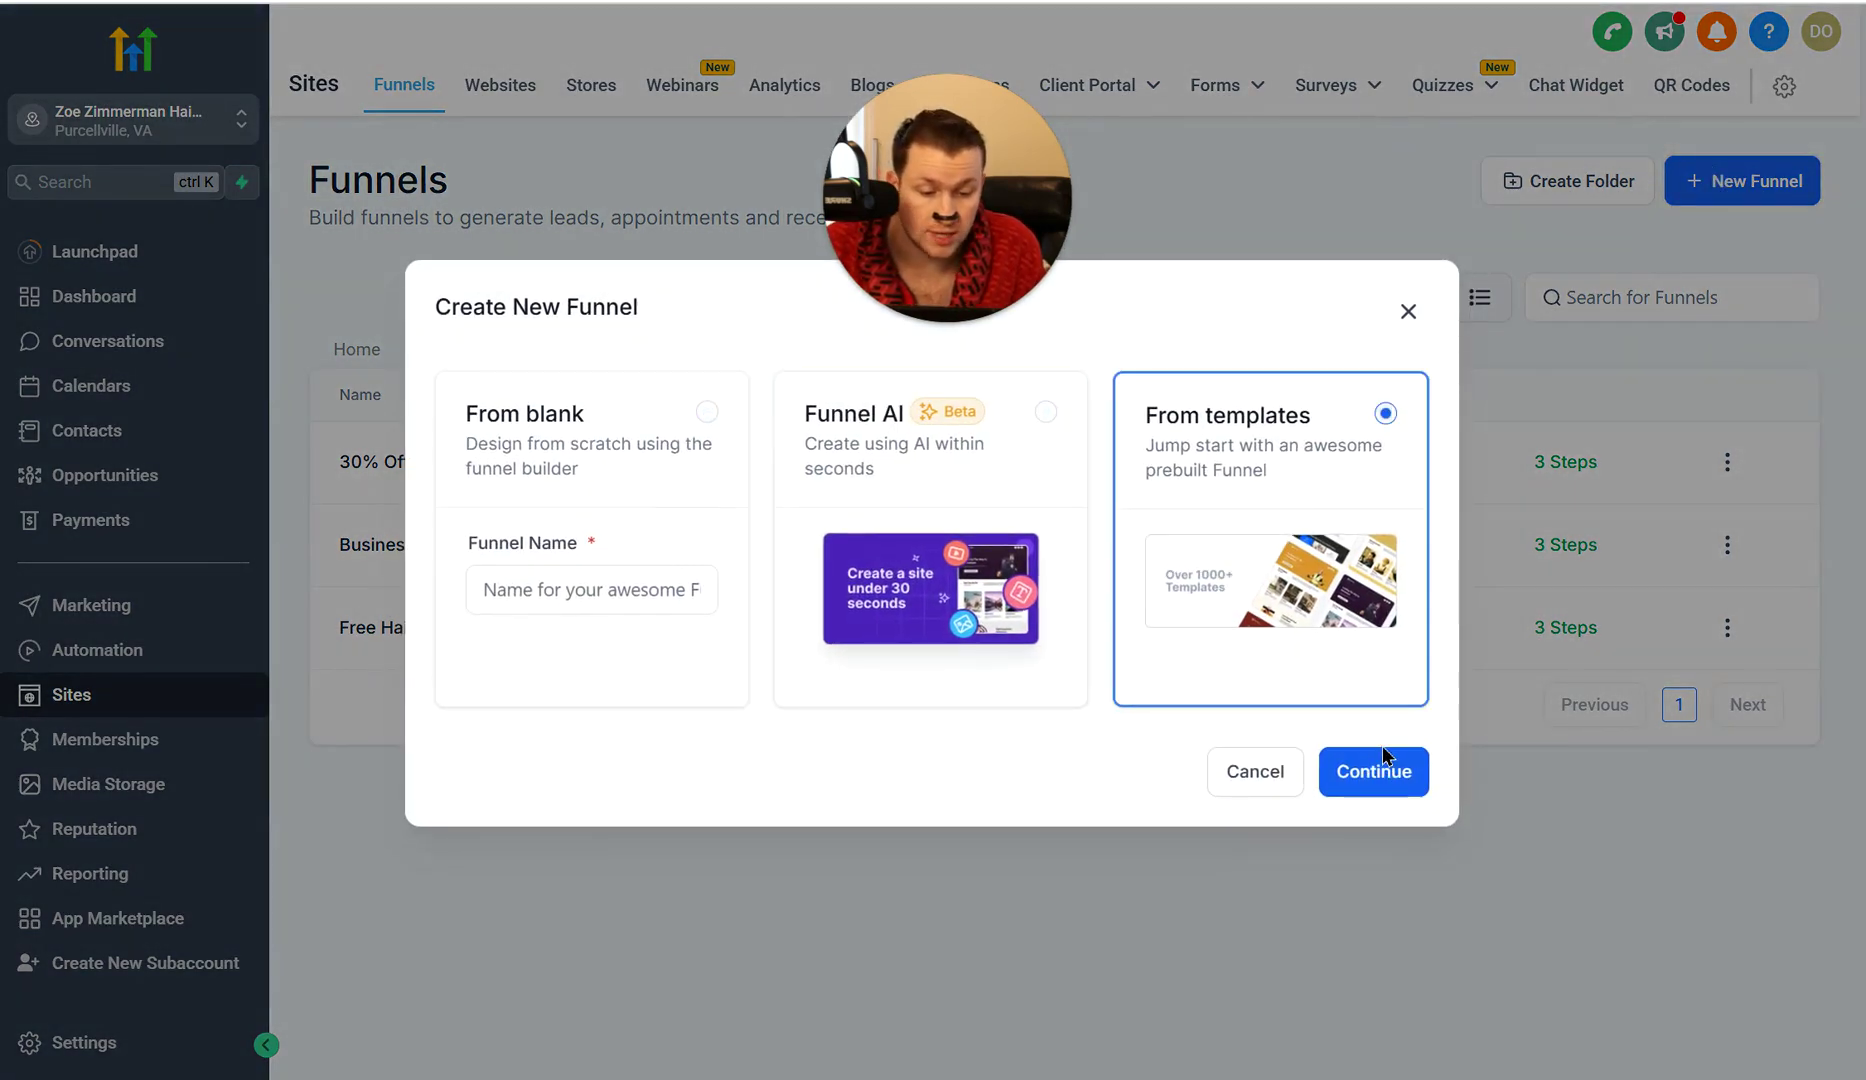
pyautogui.click(1383, 771)
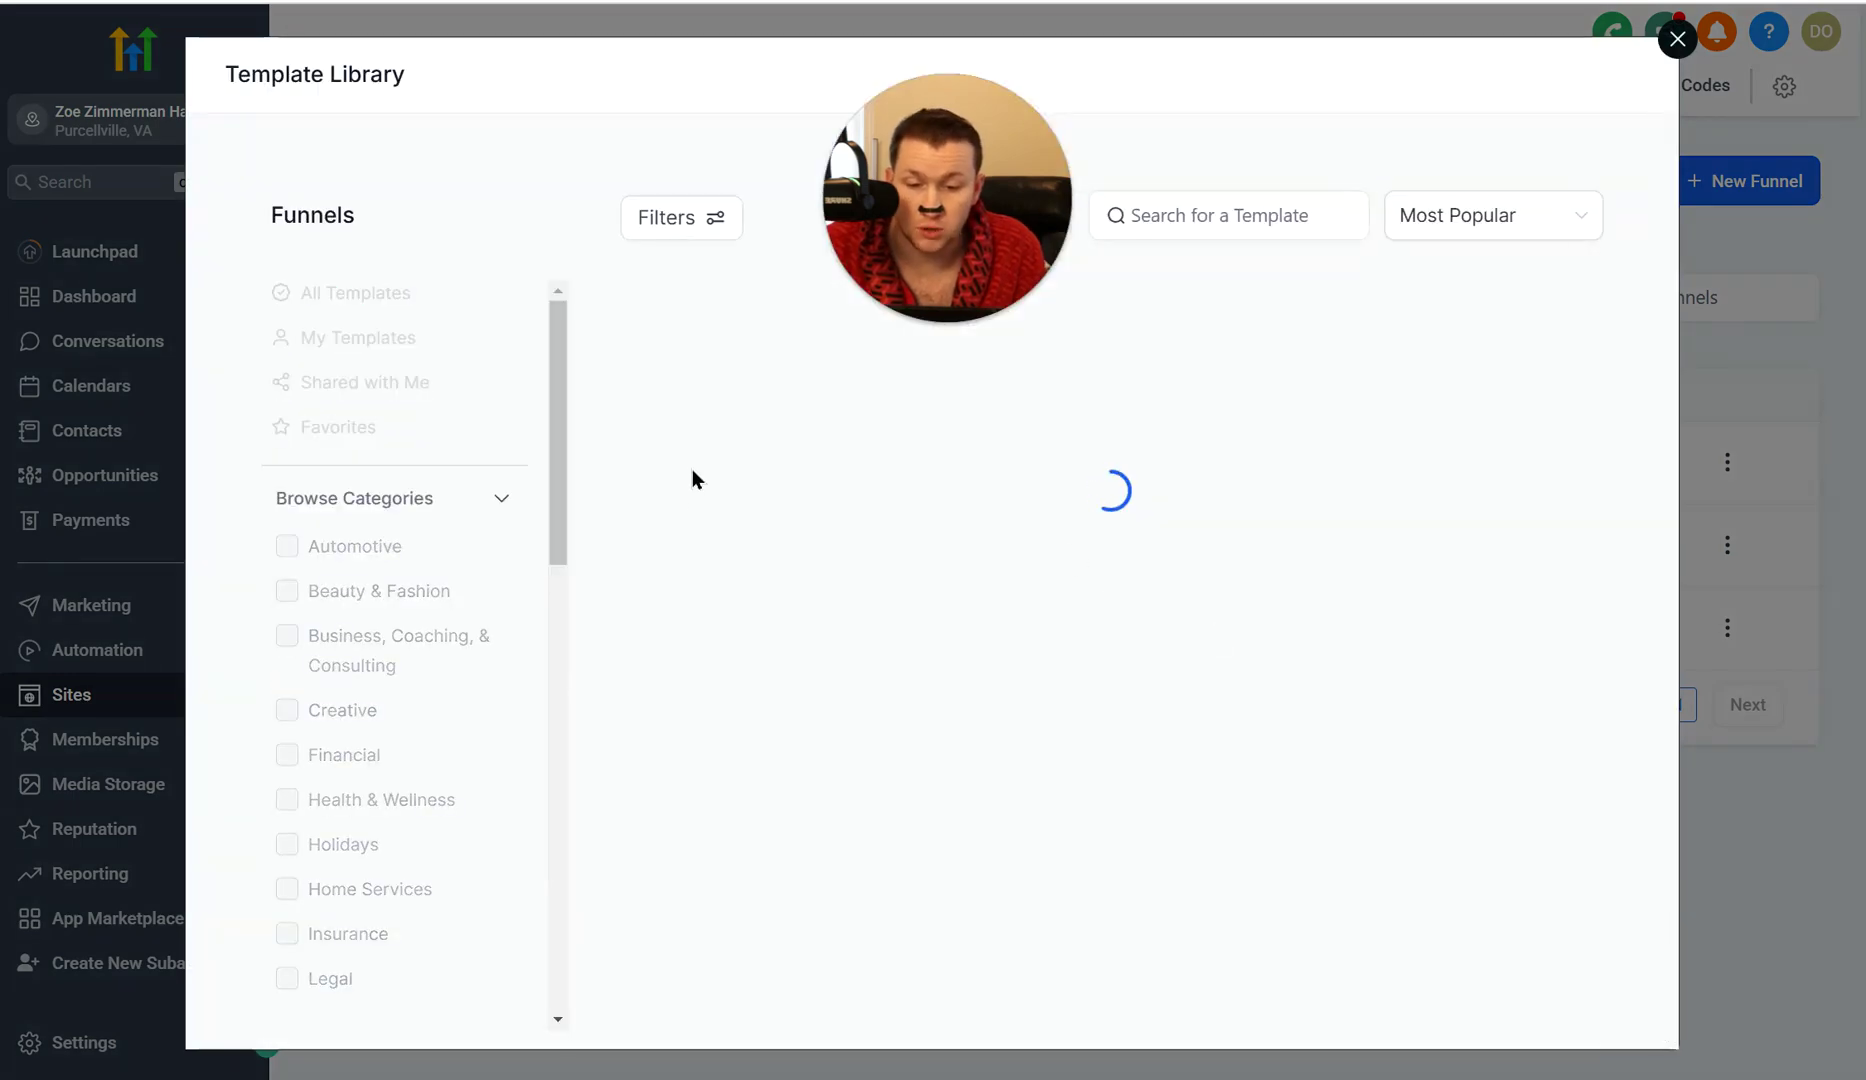
pyautogui.click(1268, 401)
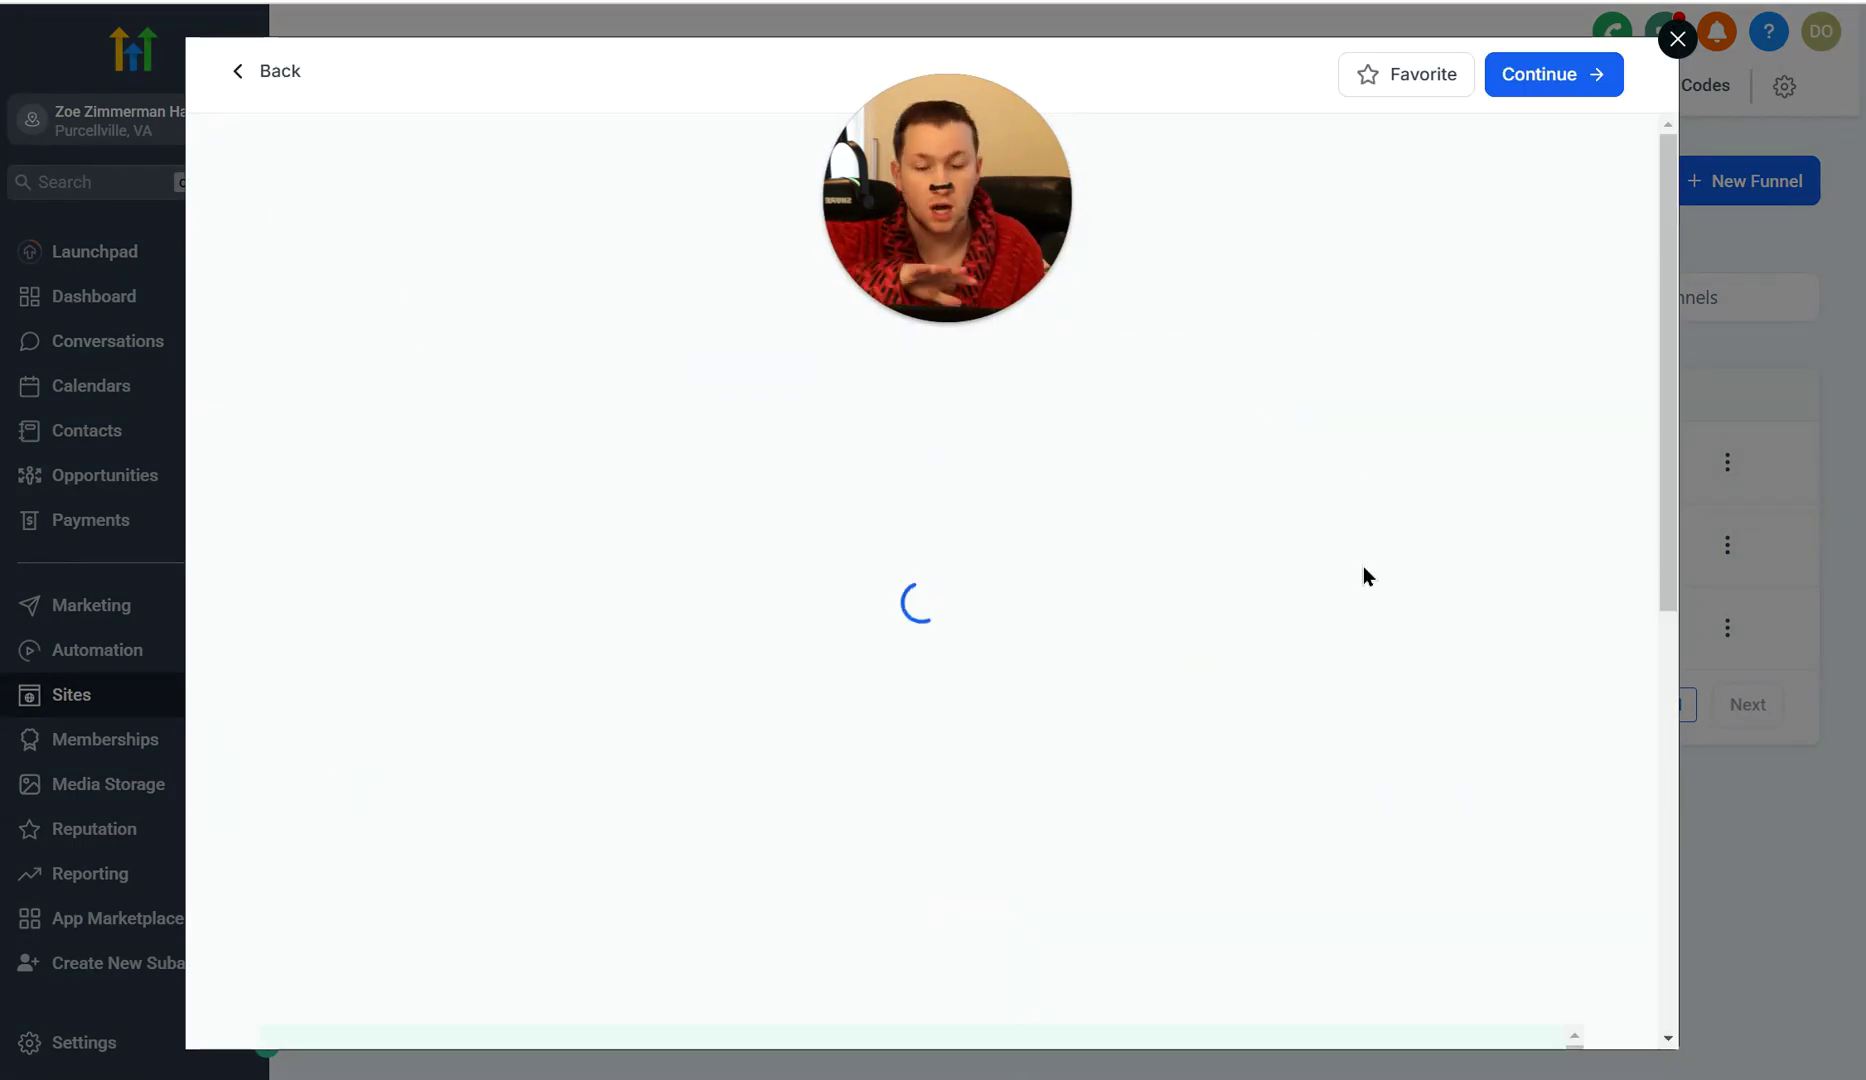
pyautogui.scroll(-5, 1257, 537)
pyautogui.scroll(-5, 729, 540)
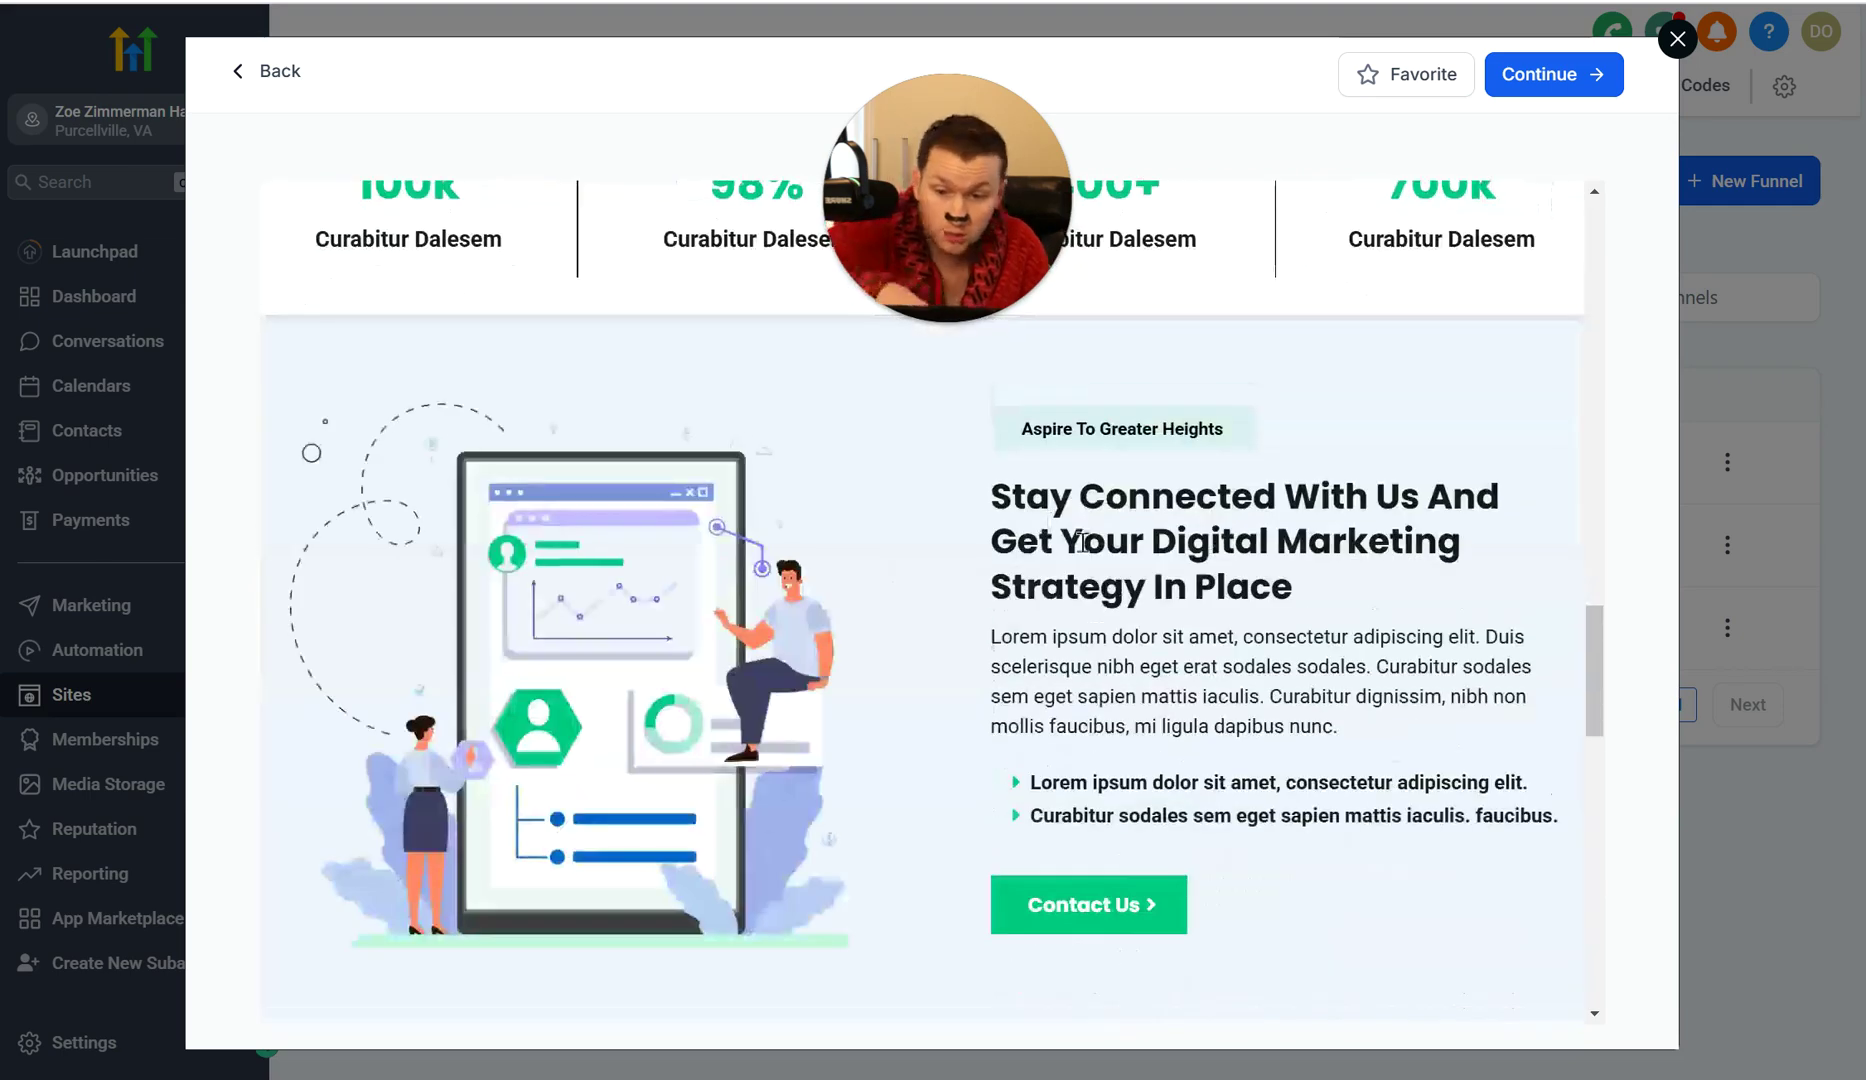
pyautogui.scroll(-5, 1082, 630)
pyautogui.scroll(-5, 1082, 630)
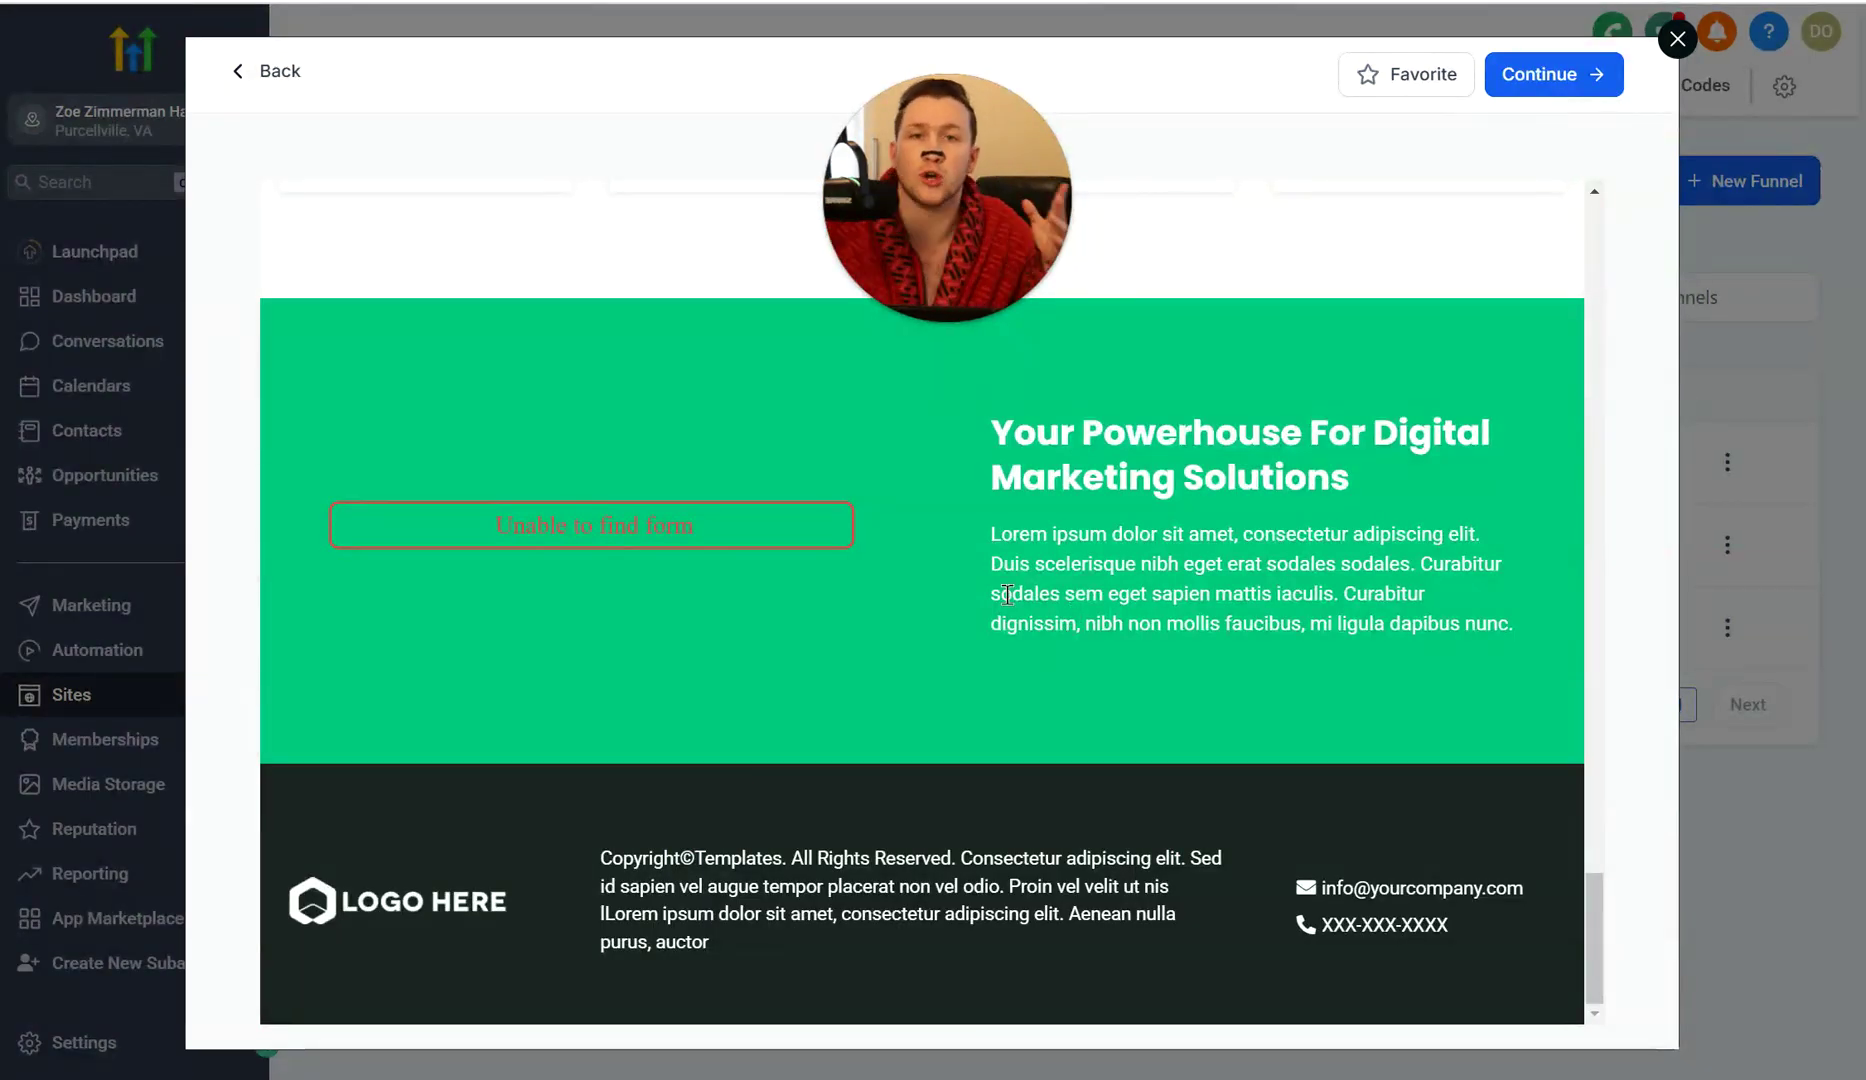
pyautogui.scroll(10, 1312, 467)
pyautogui.scroll(10, 1312, 467)
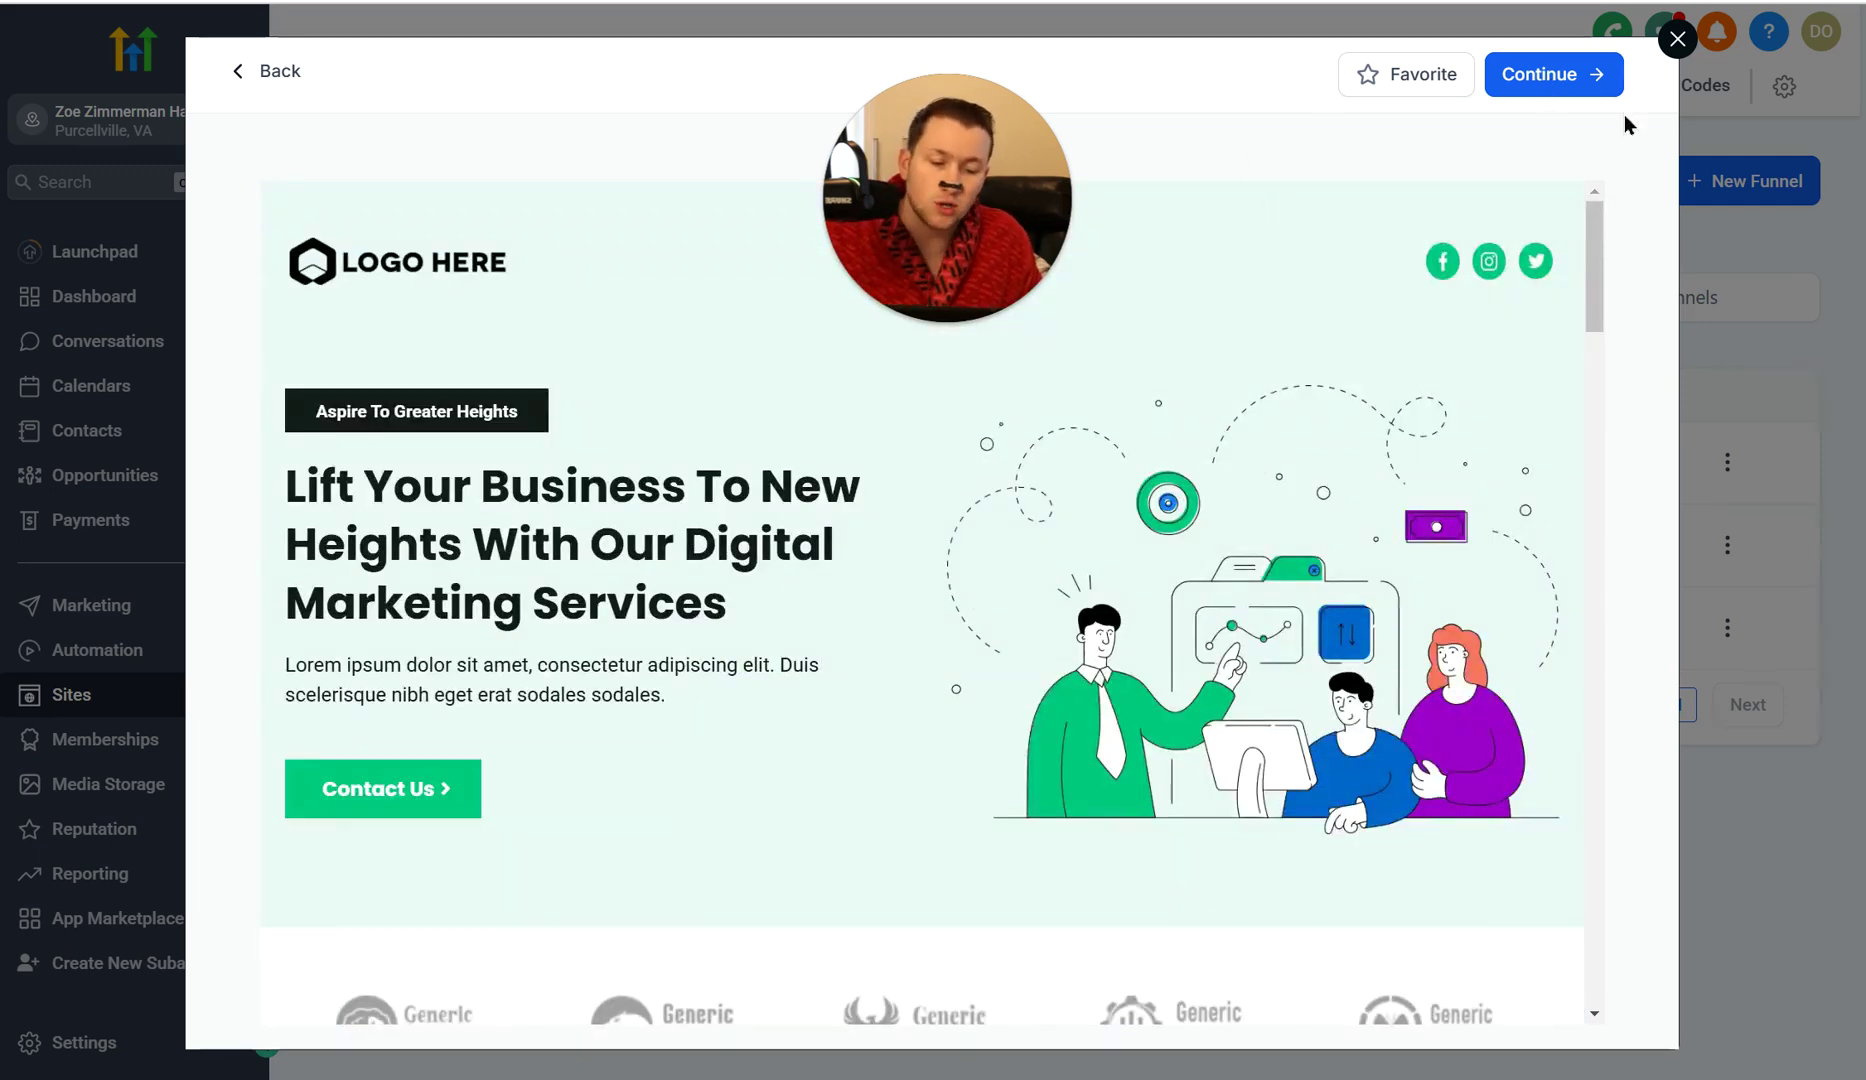
pyautogui.click(1676, 38)
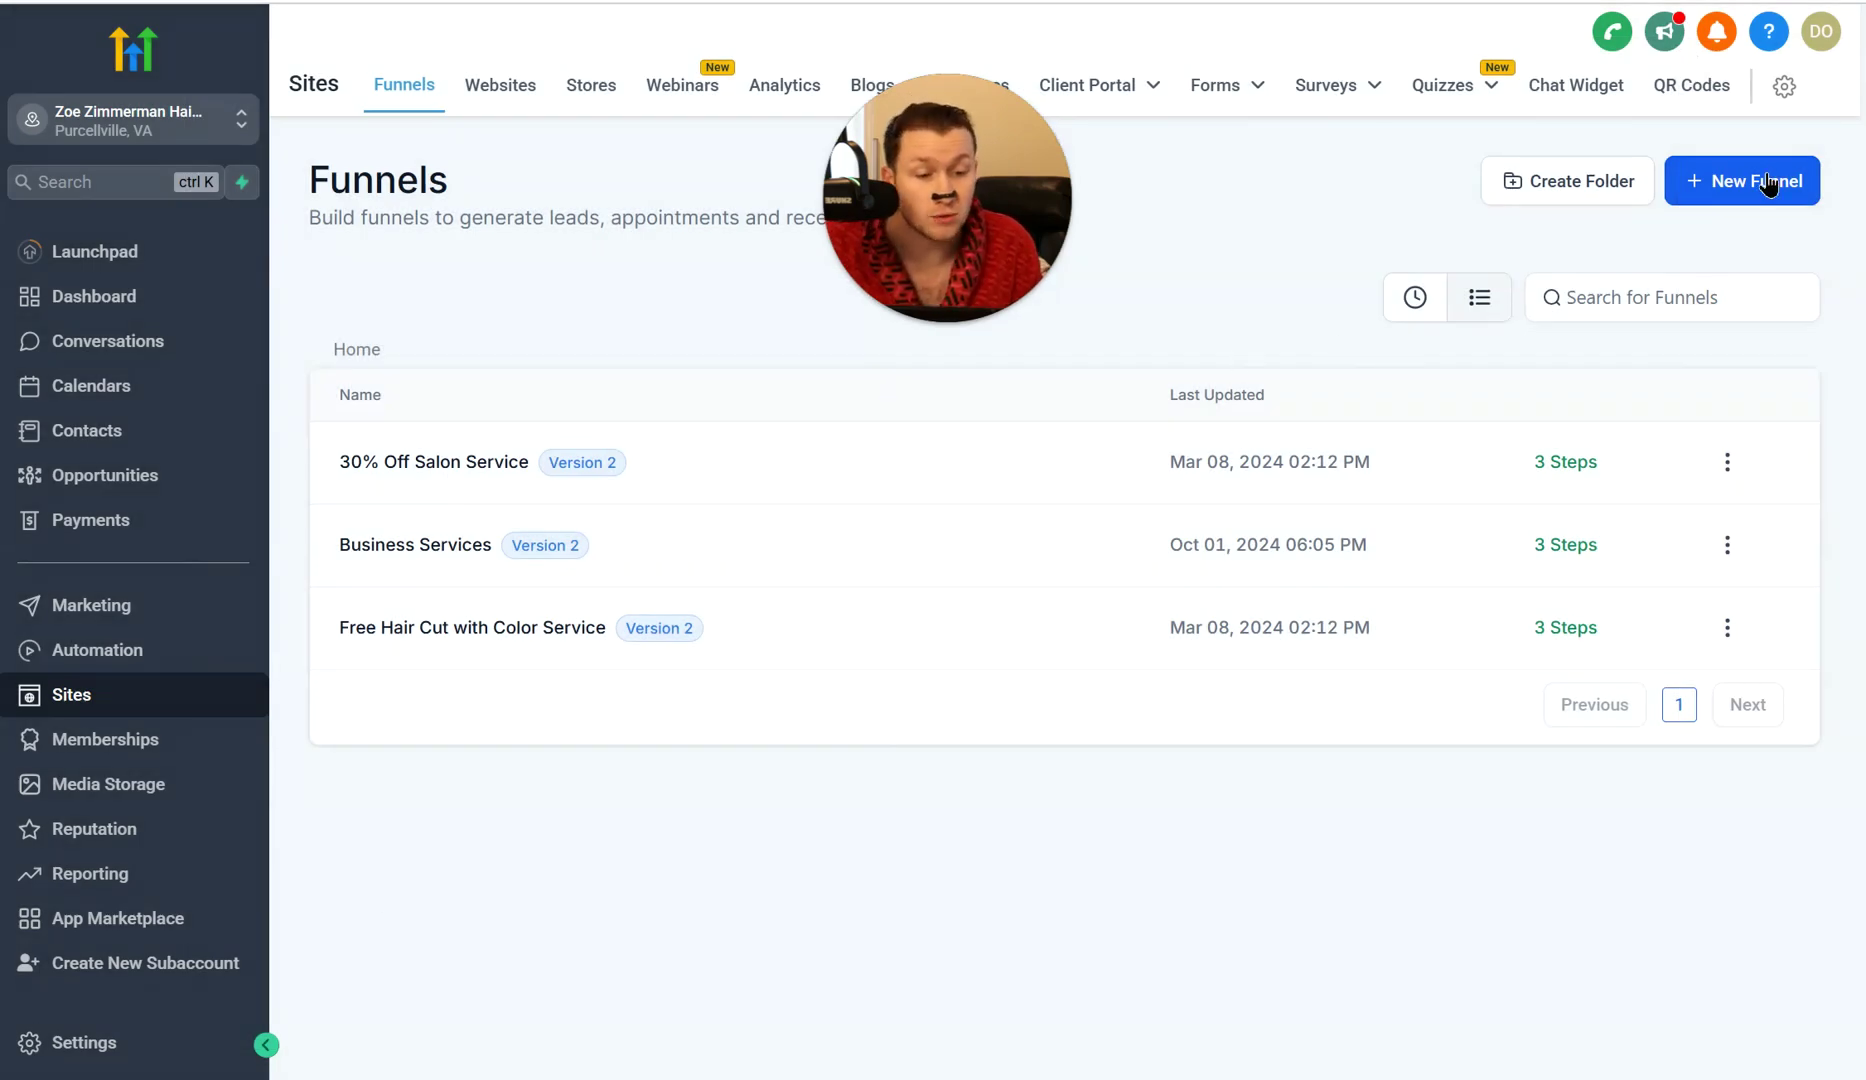
# Start another new funnel built with Funnel AI and begin entering the business name.
pyautogui.click(1764, 181)
pyautogui.click(942, 482)
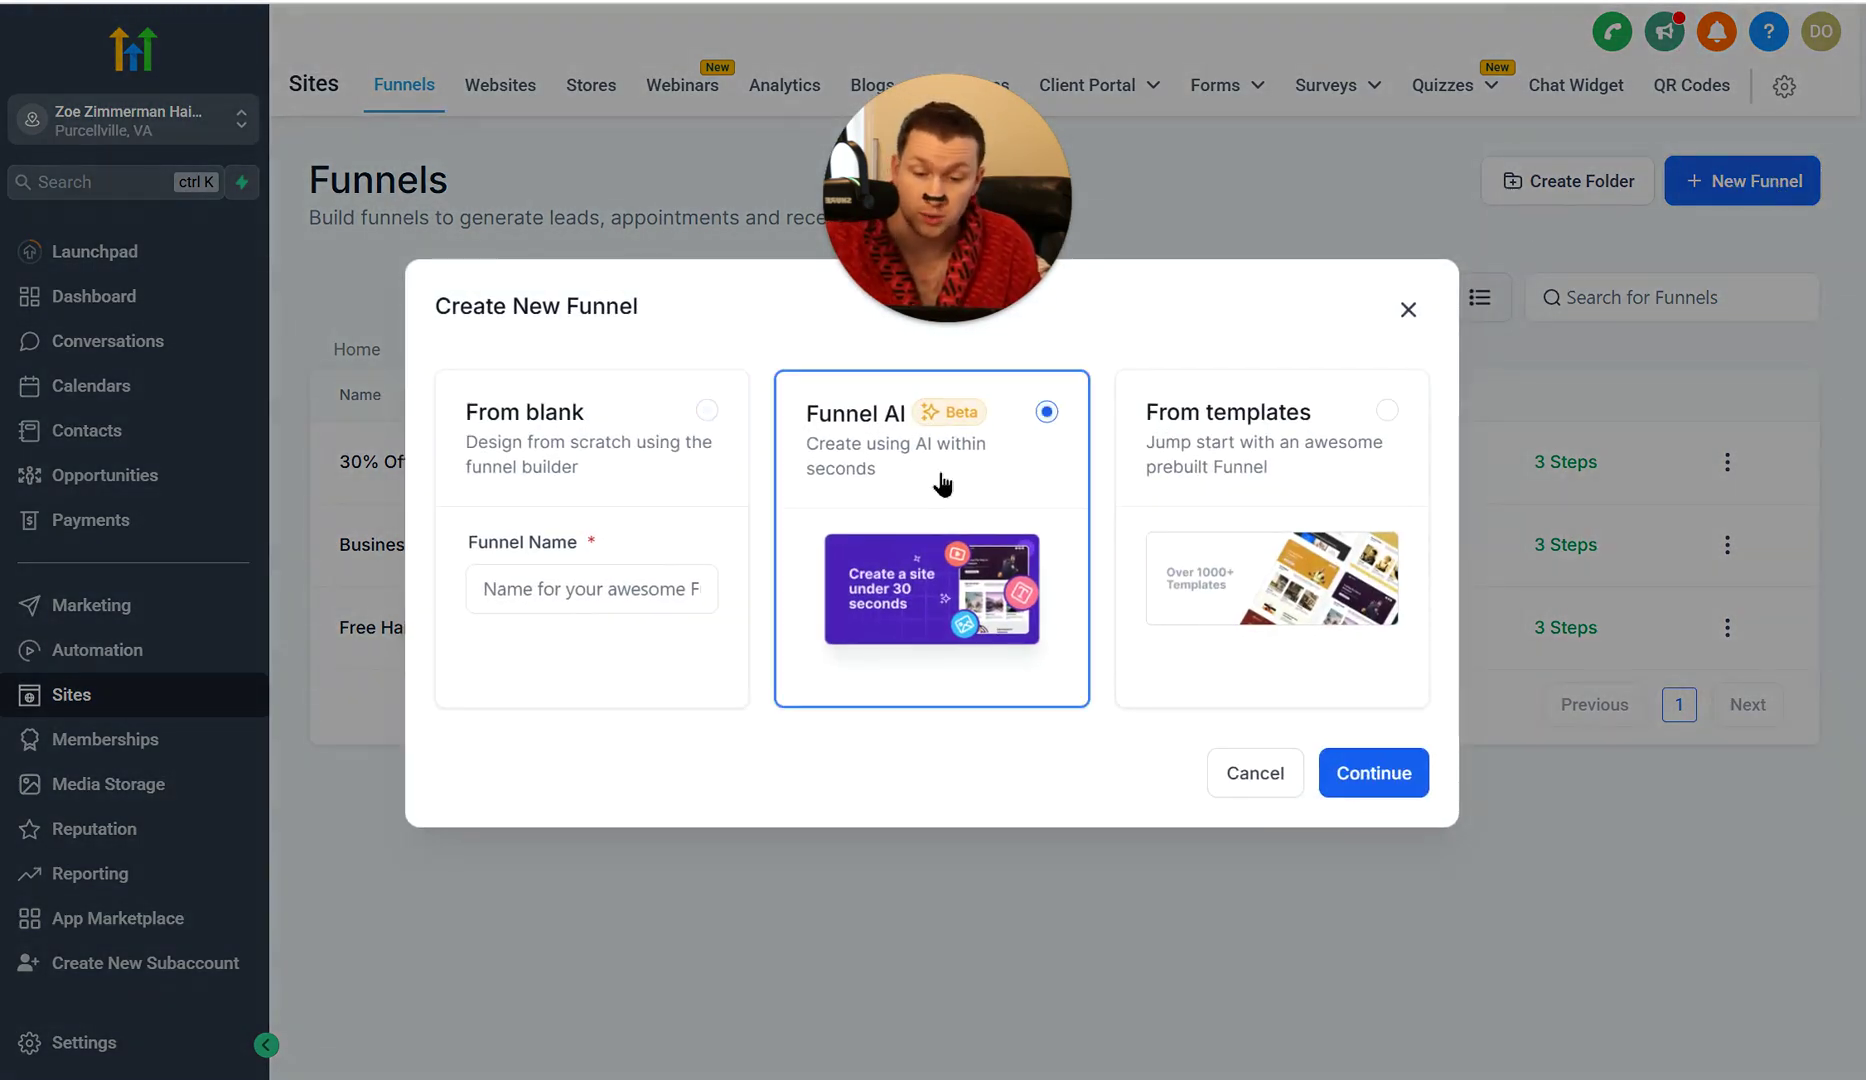
pyautogui.click(1373, 772)
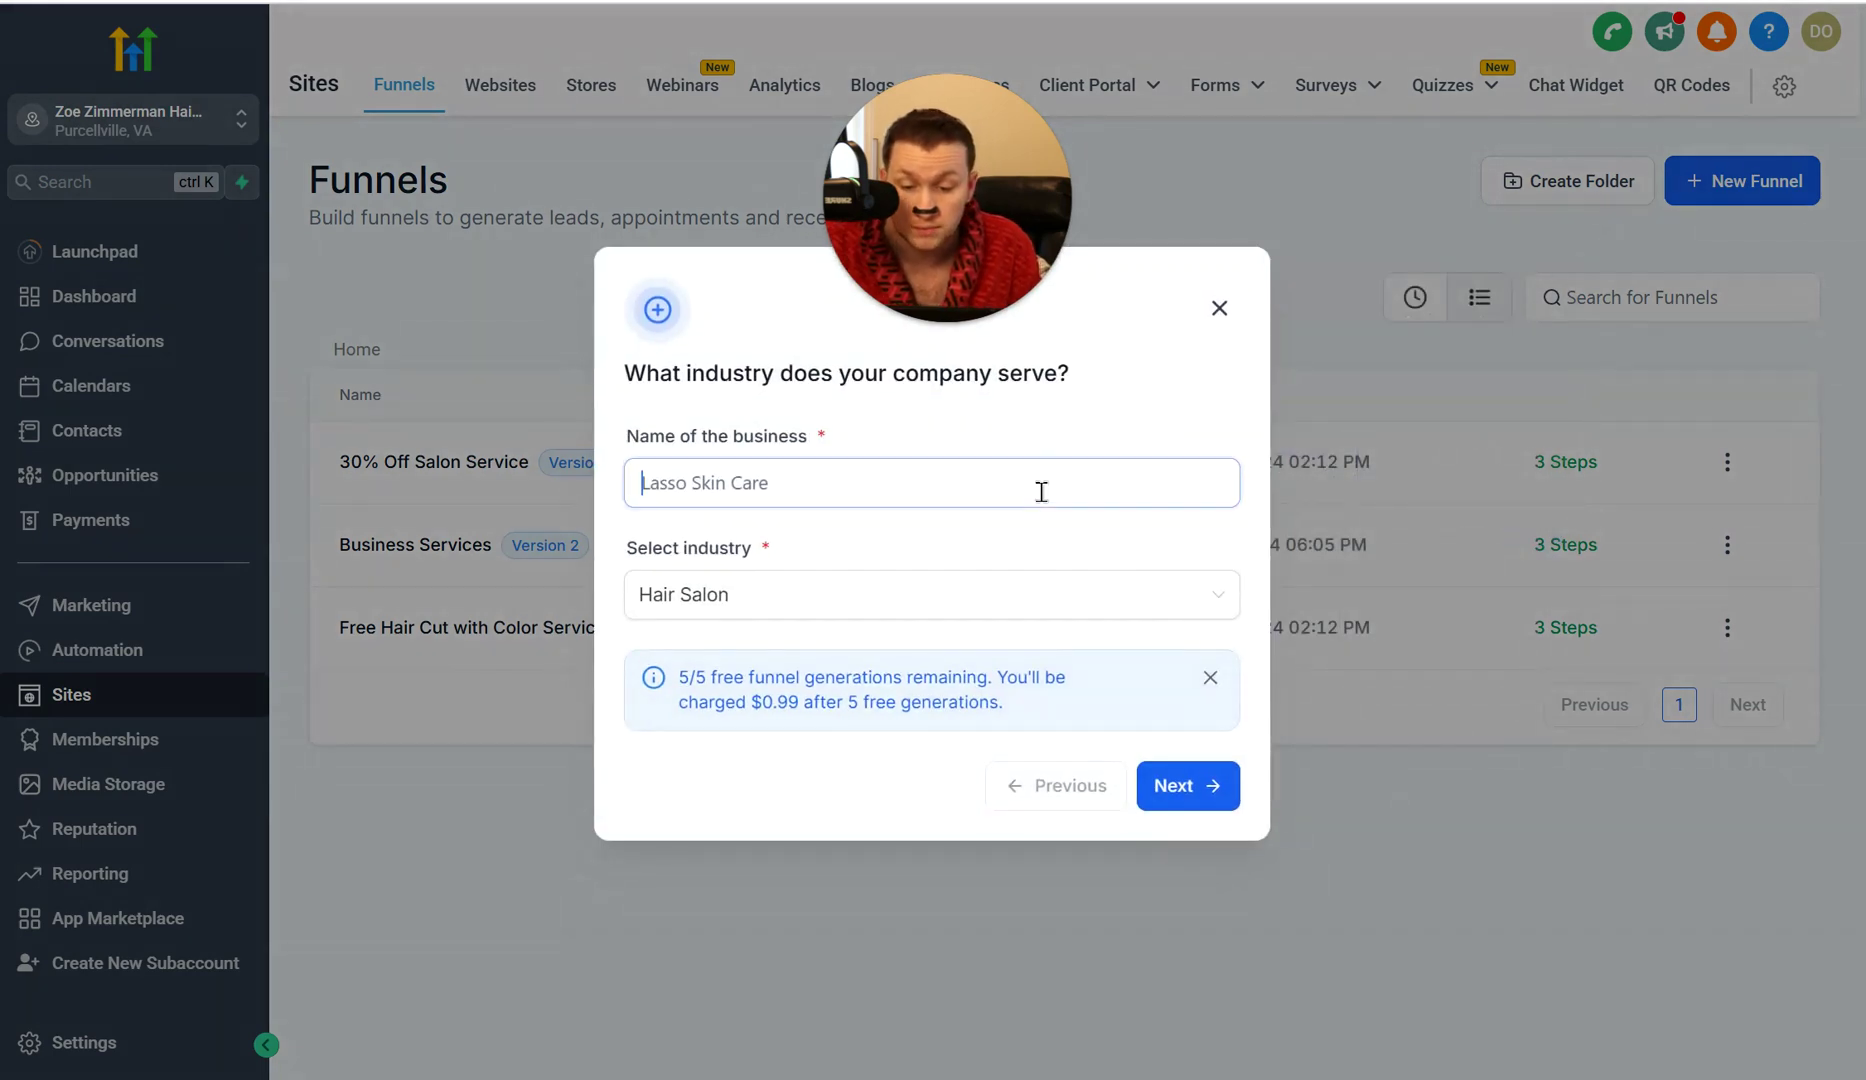
pyautogui.click(1038, 486)
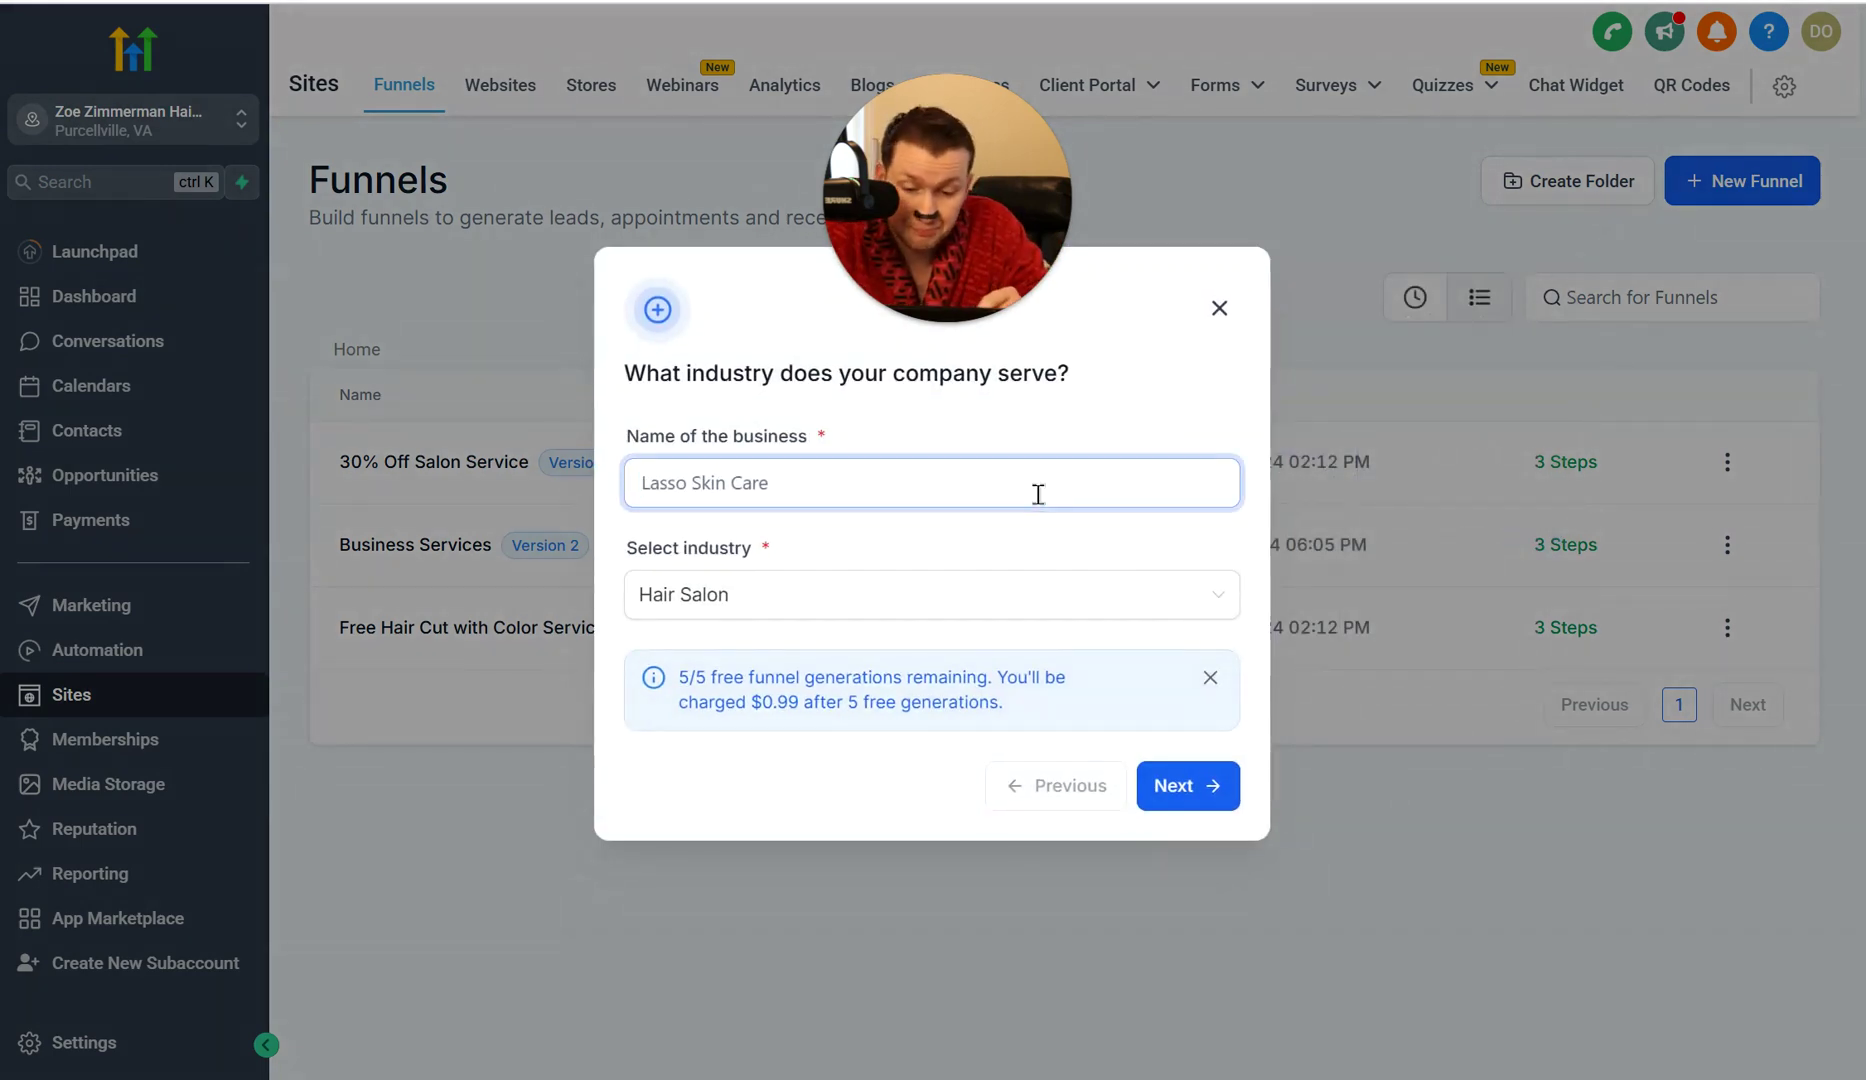
pyautogui.write('Hair')
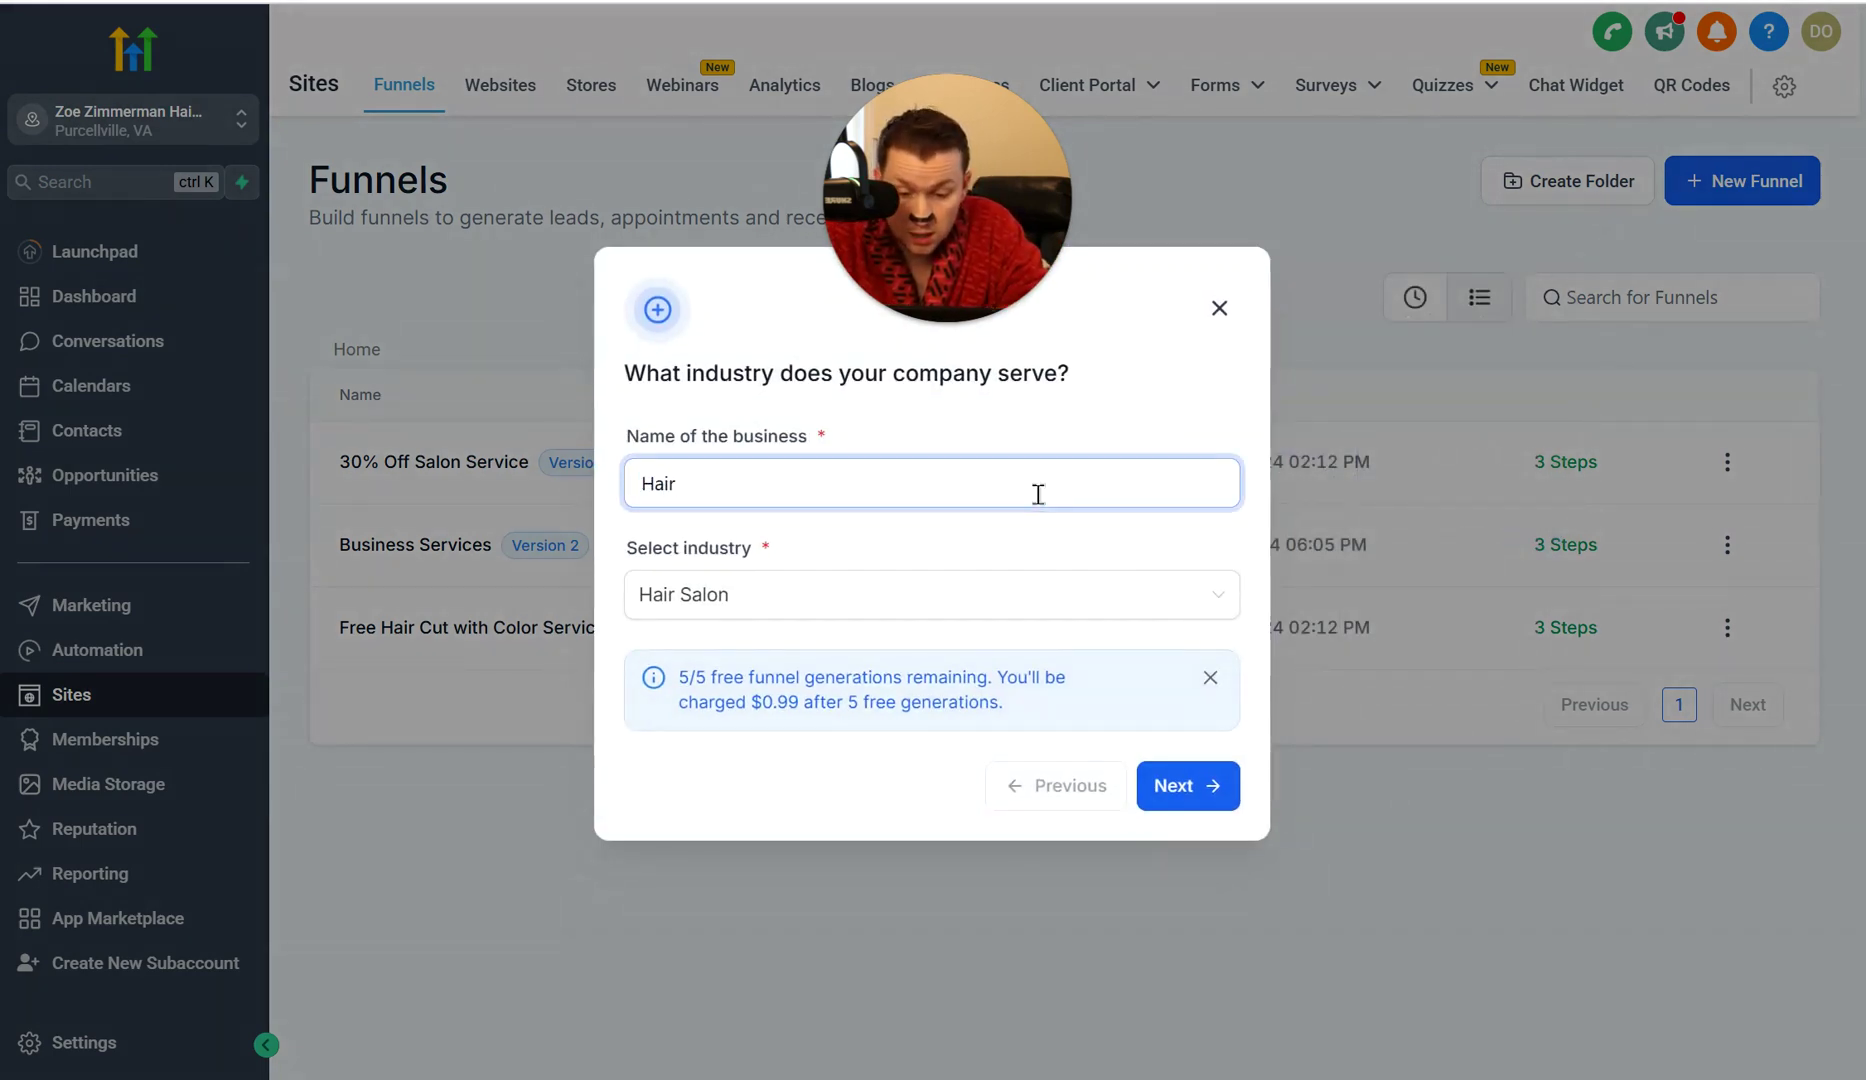
pyautogui.write(' Salon')
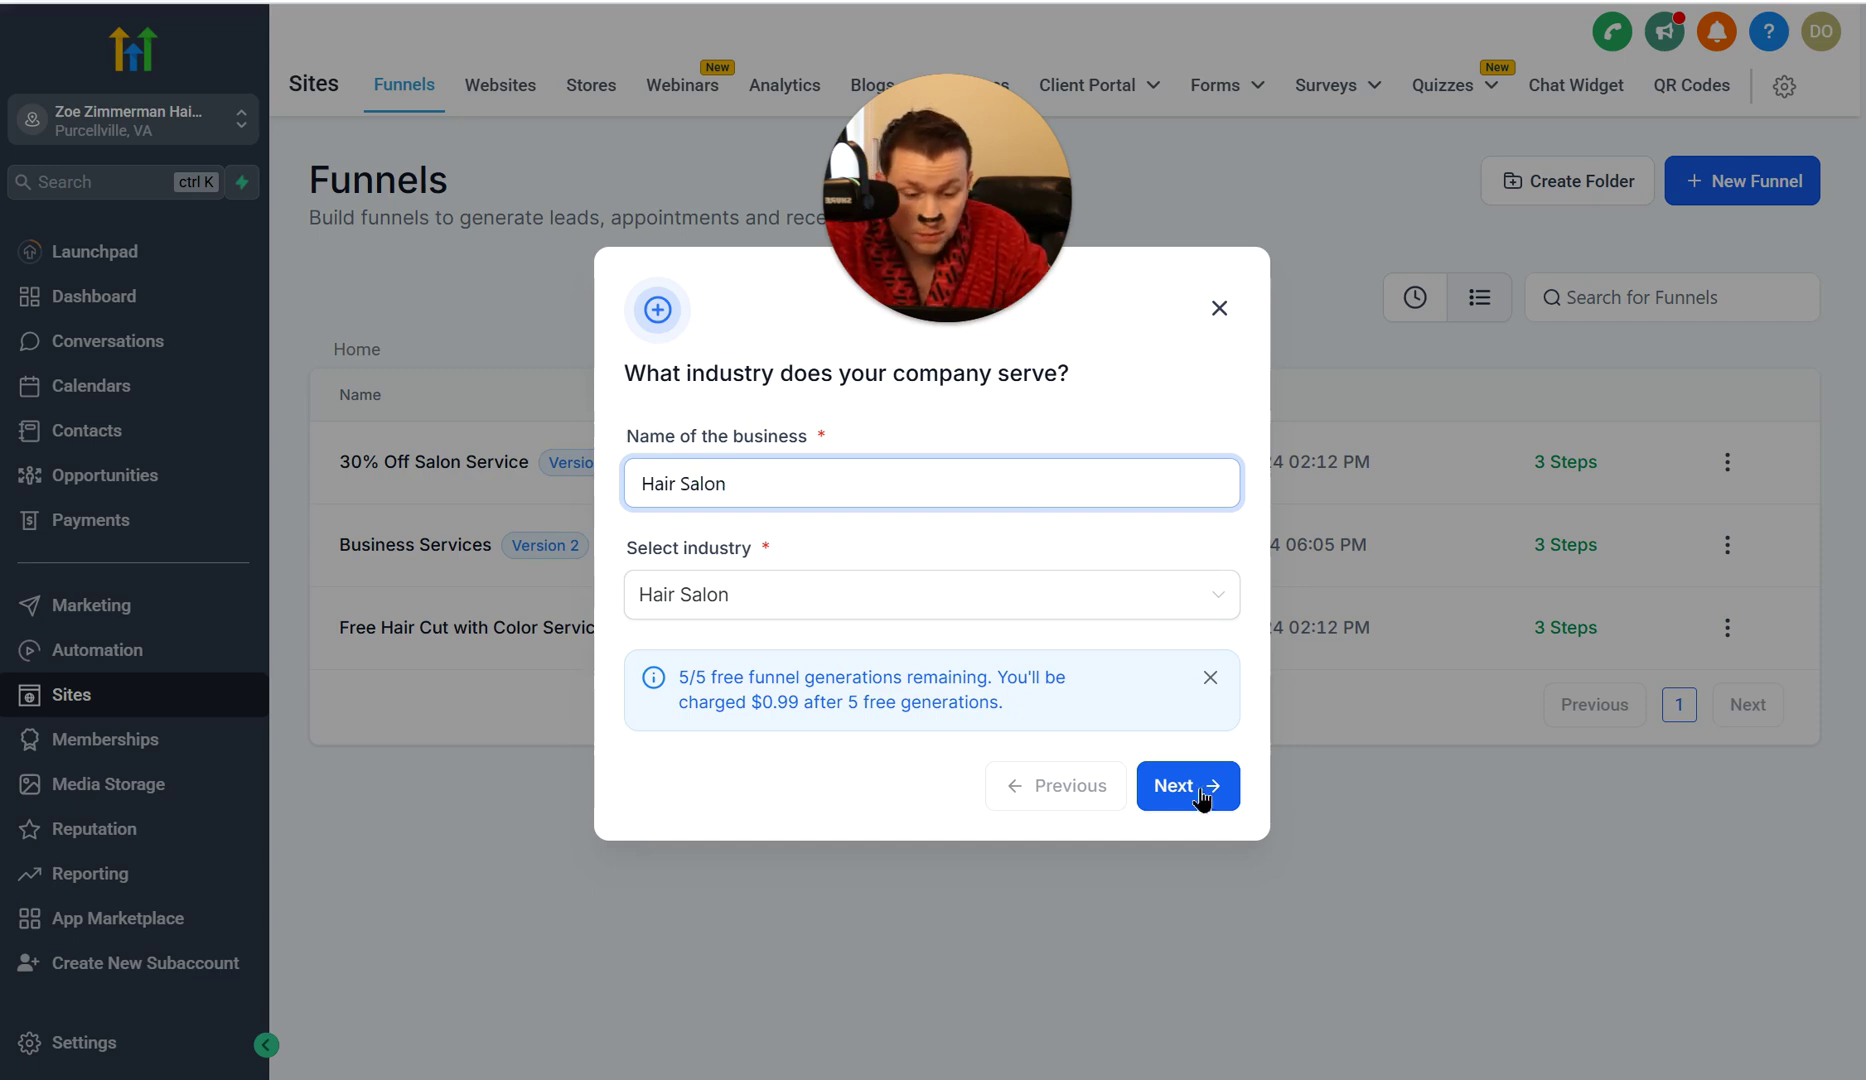
# Keep the 'Generate more leads' goal, set content feel to Professional, and generate the pages.
pyautogui.click(1201, 798)
pyautogui.click(952, 537)
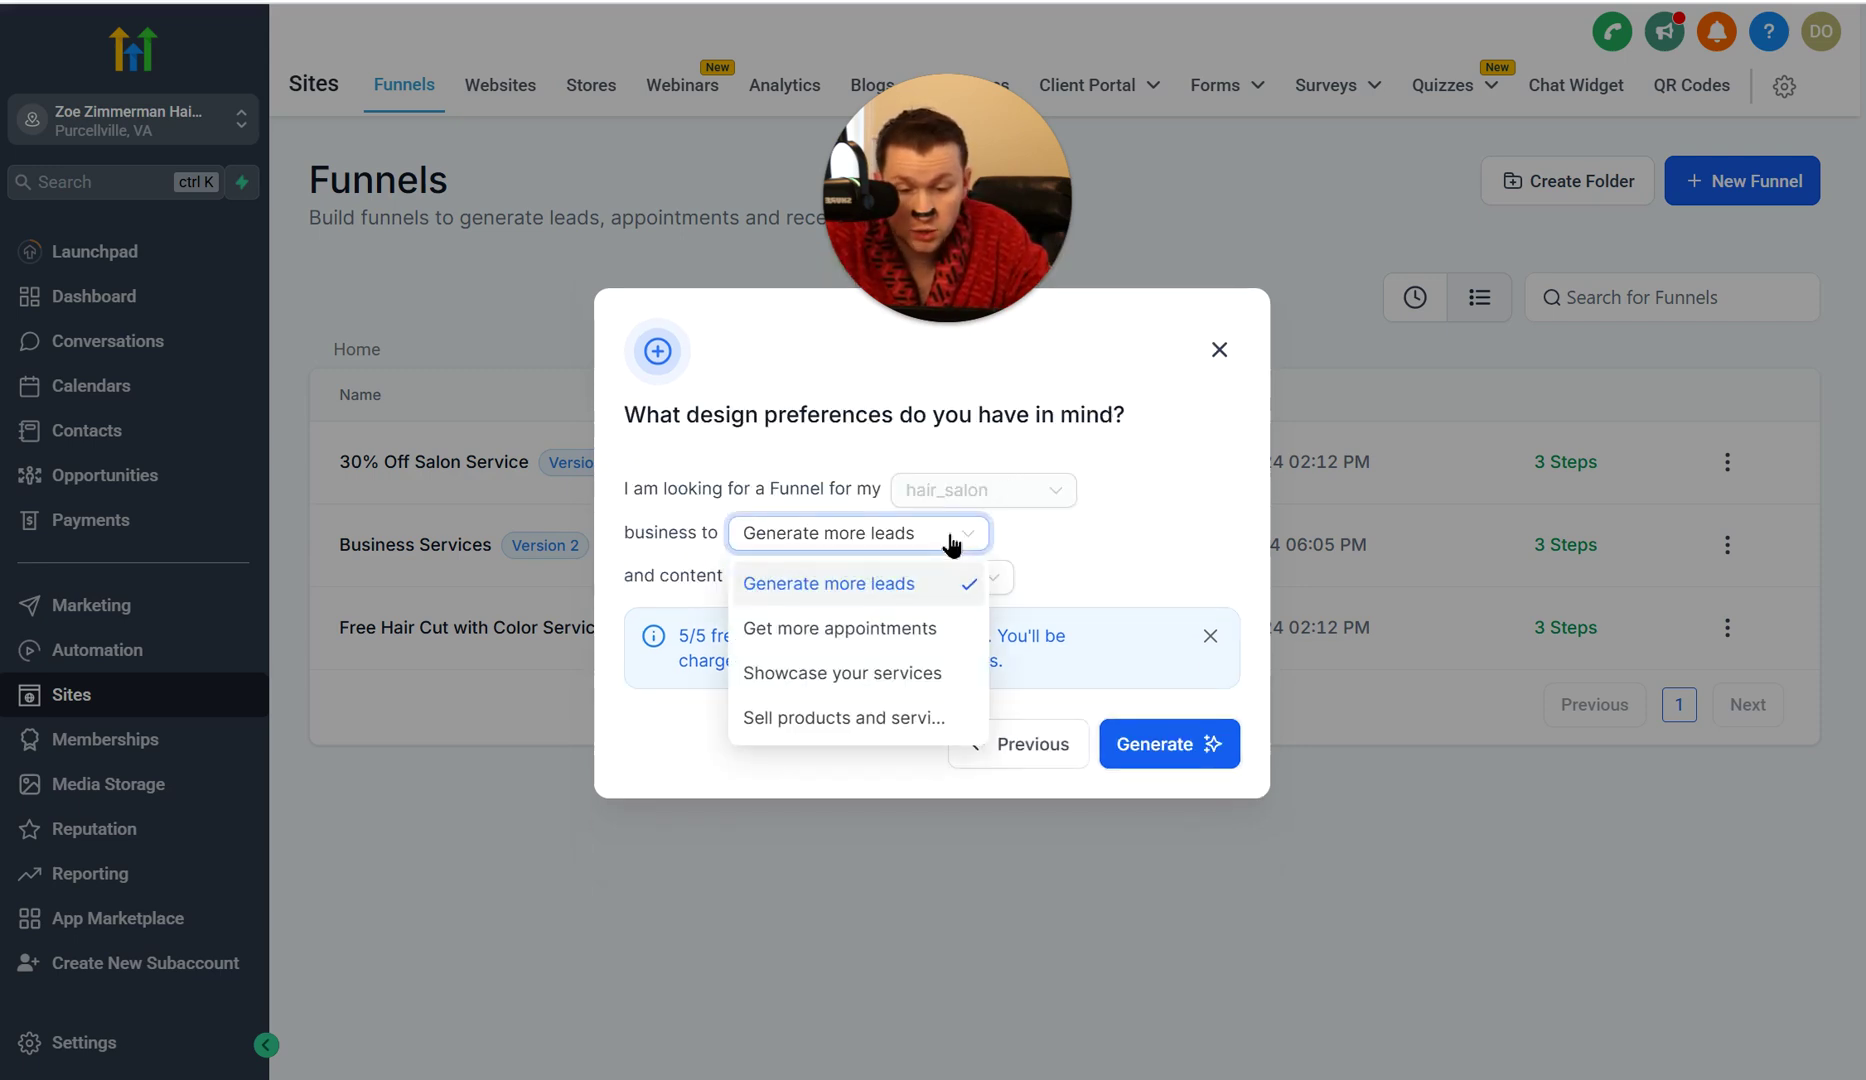
pyautogui.click(1071, 595)
pyautogui.click(967, 572)
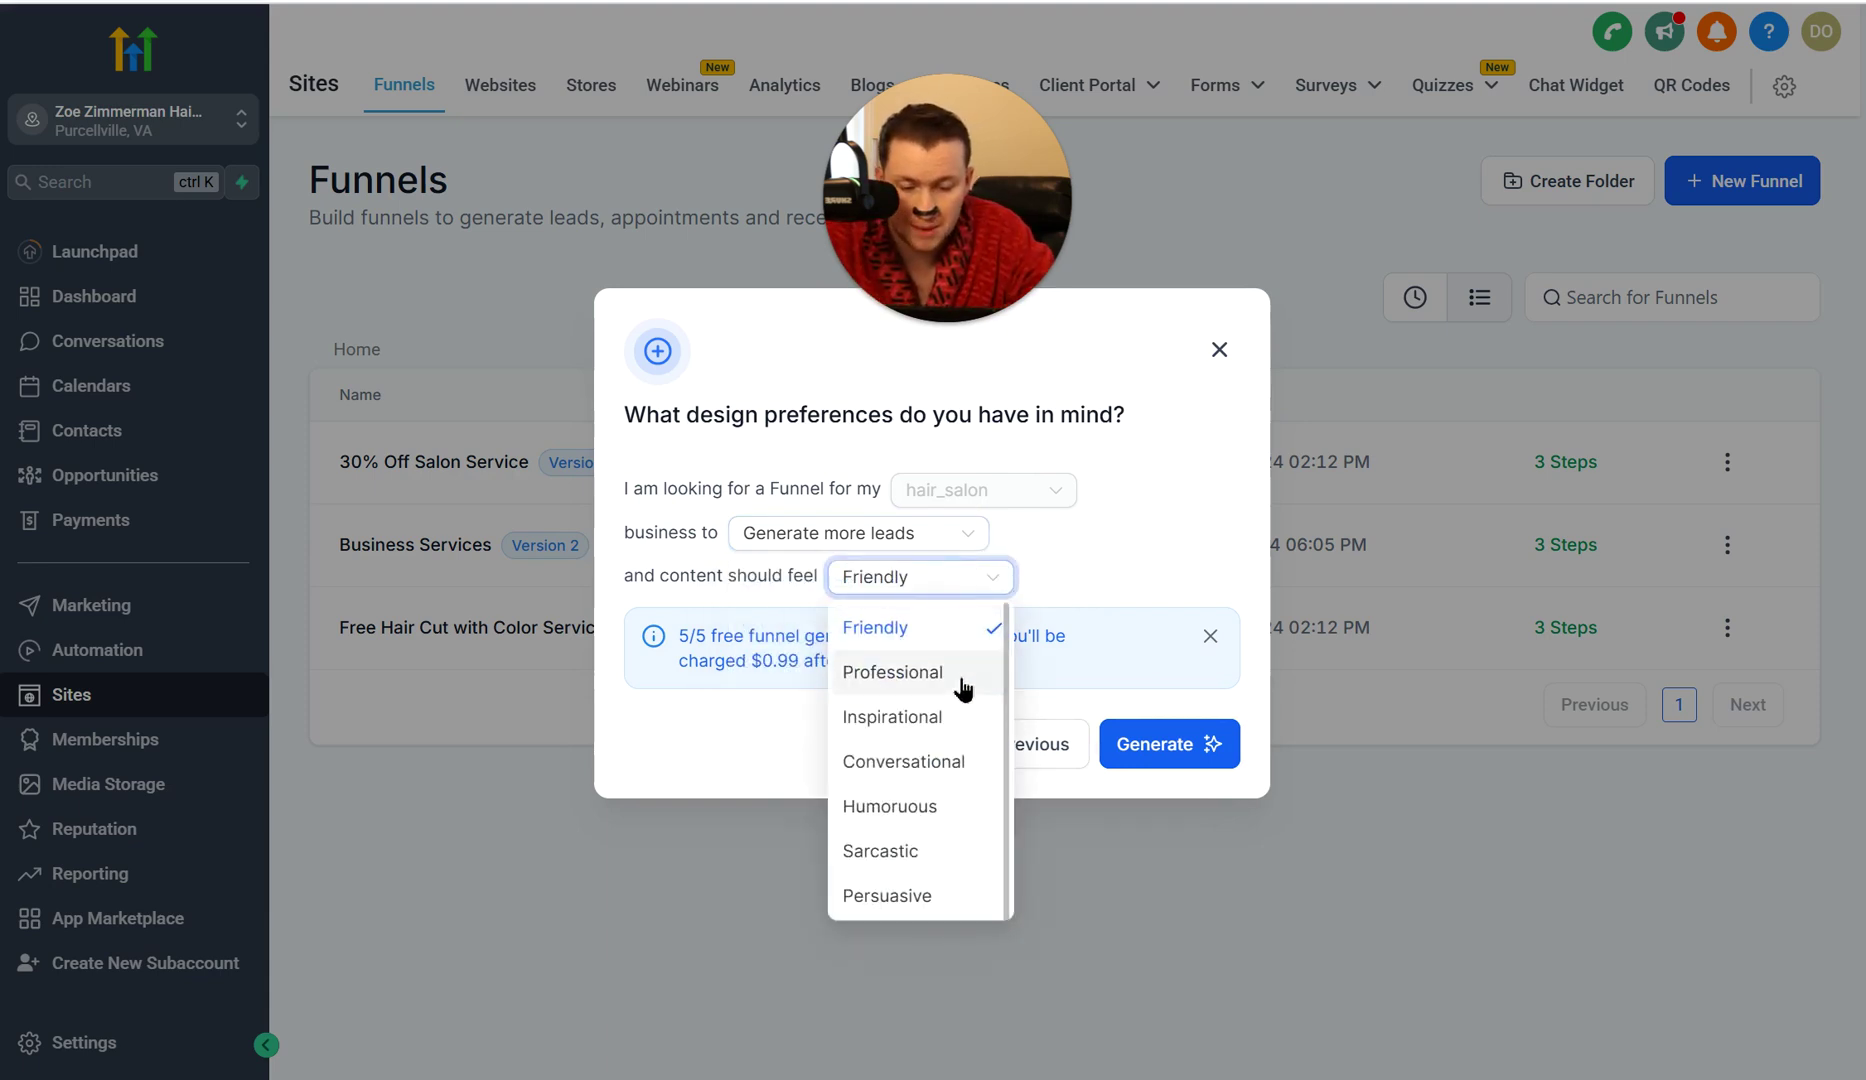
pyautogui.click(892, 671)
pyautogui.click(1152, 743)
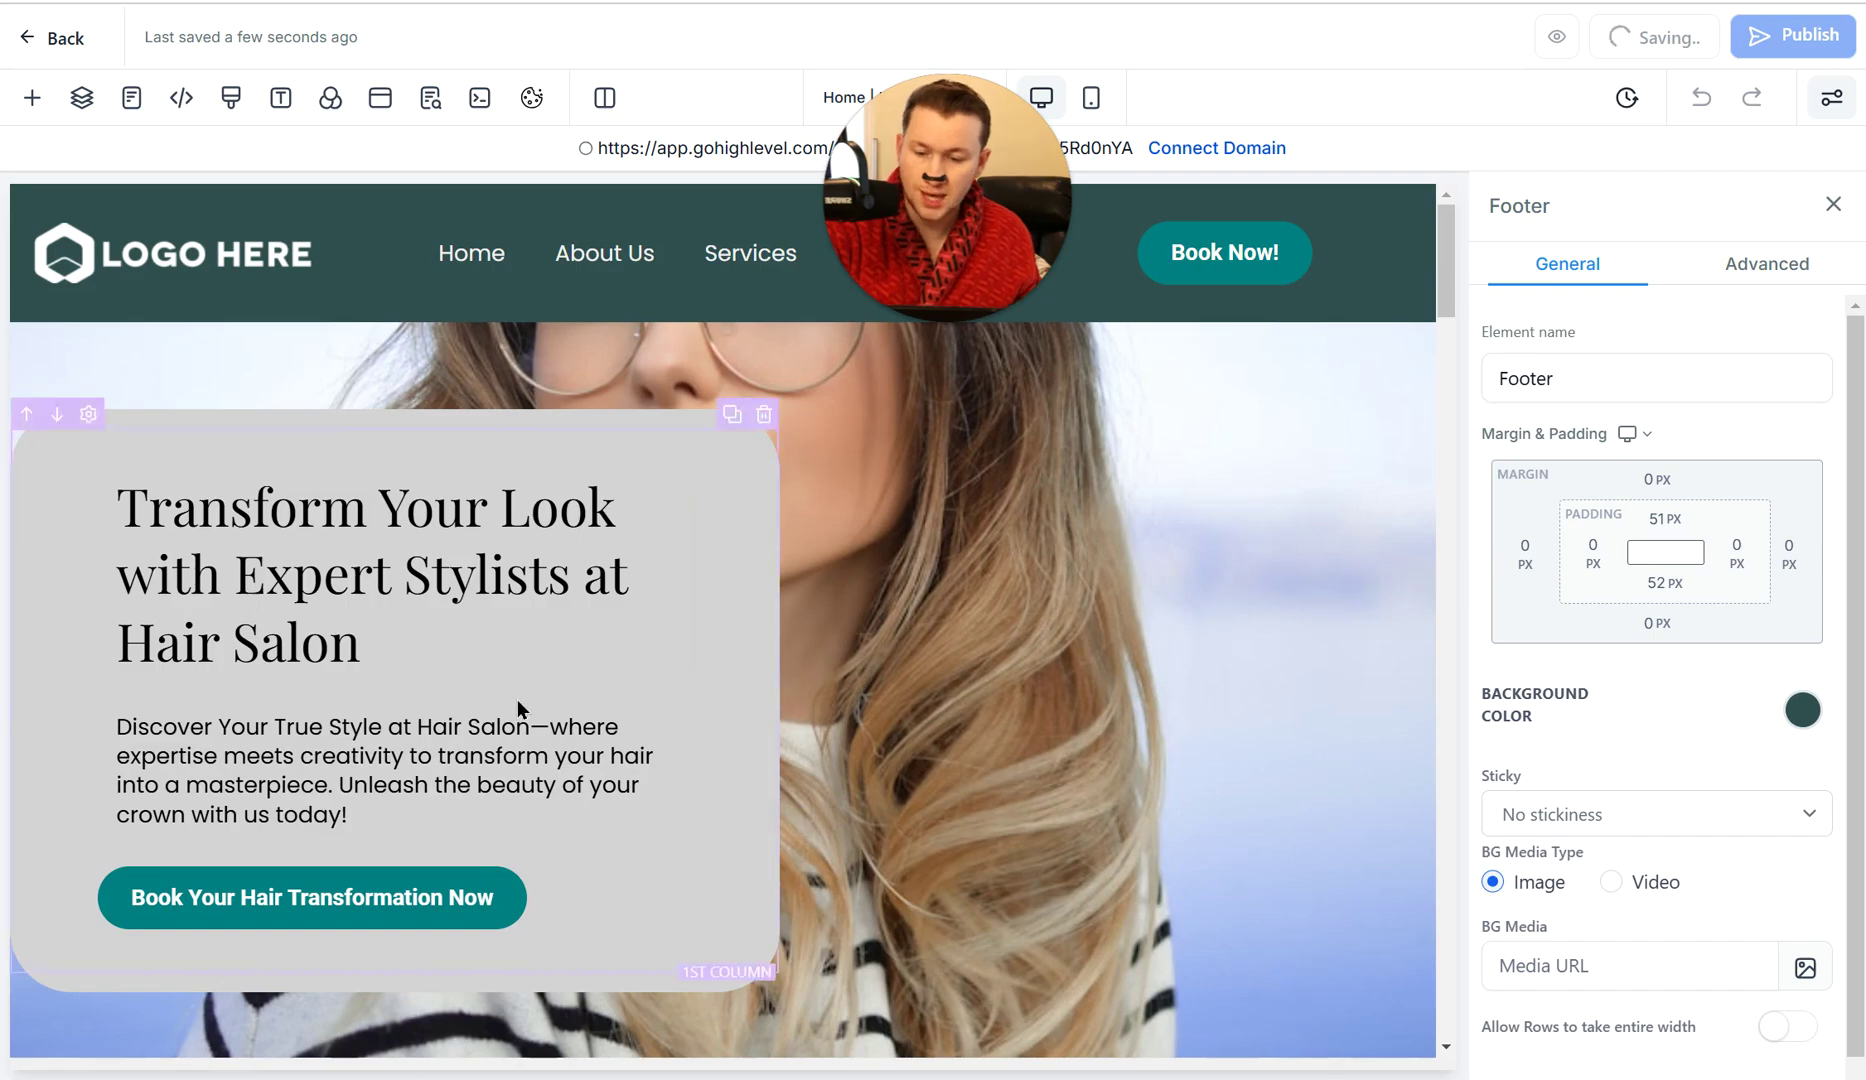
pyautogui.scroll(-5, 522, 720)
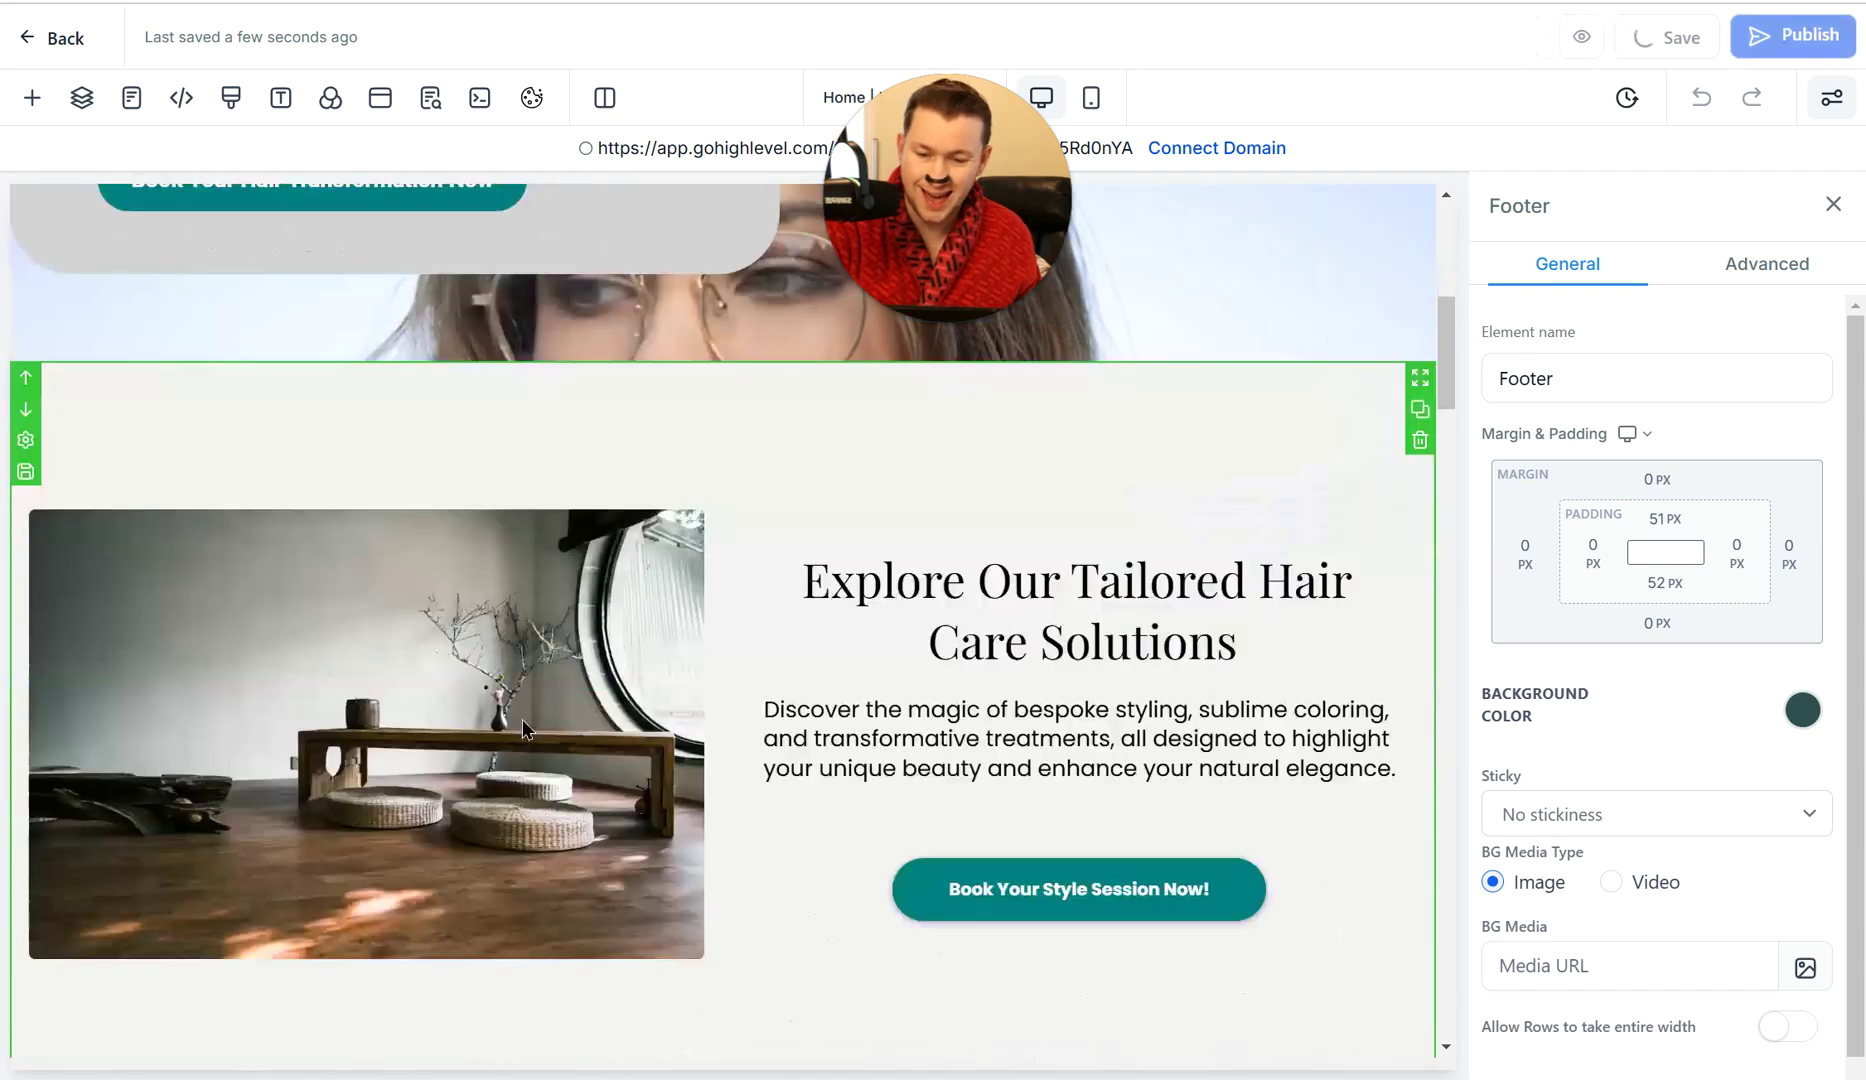
pyautogui.scroll(-5, 522, 720)
pyautogui.scroll(-5, 522, 720)
pyautogui.scroll(-5, 522, 725)
pyautogui.scroll(-5, 522, 725)
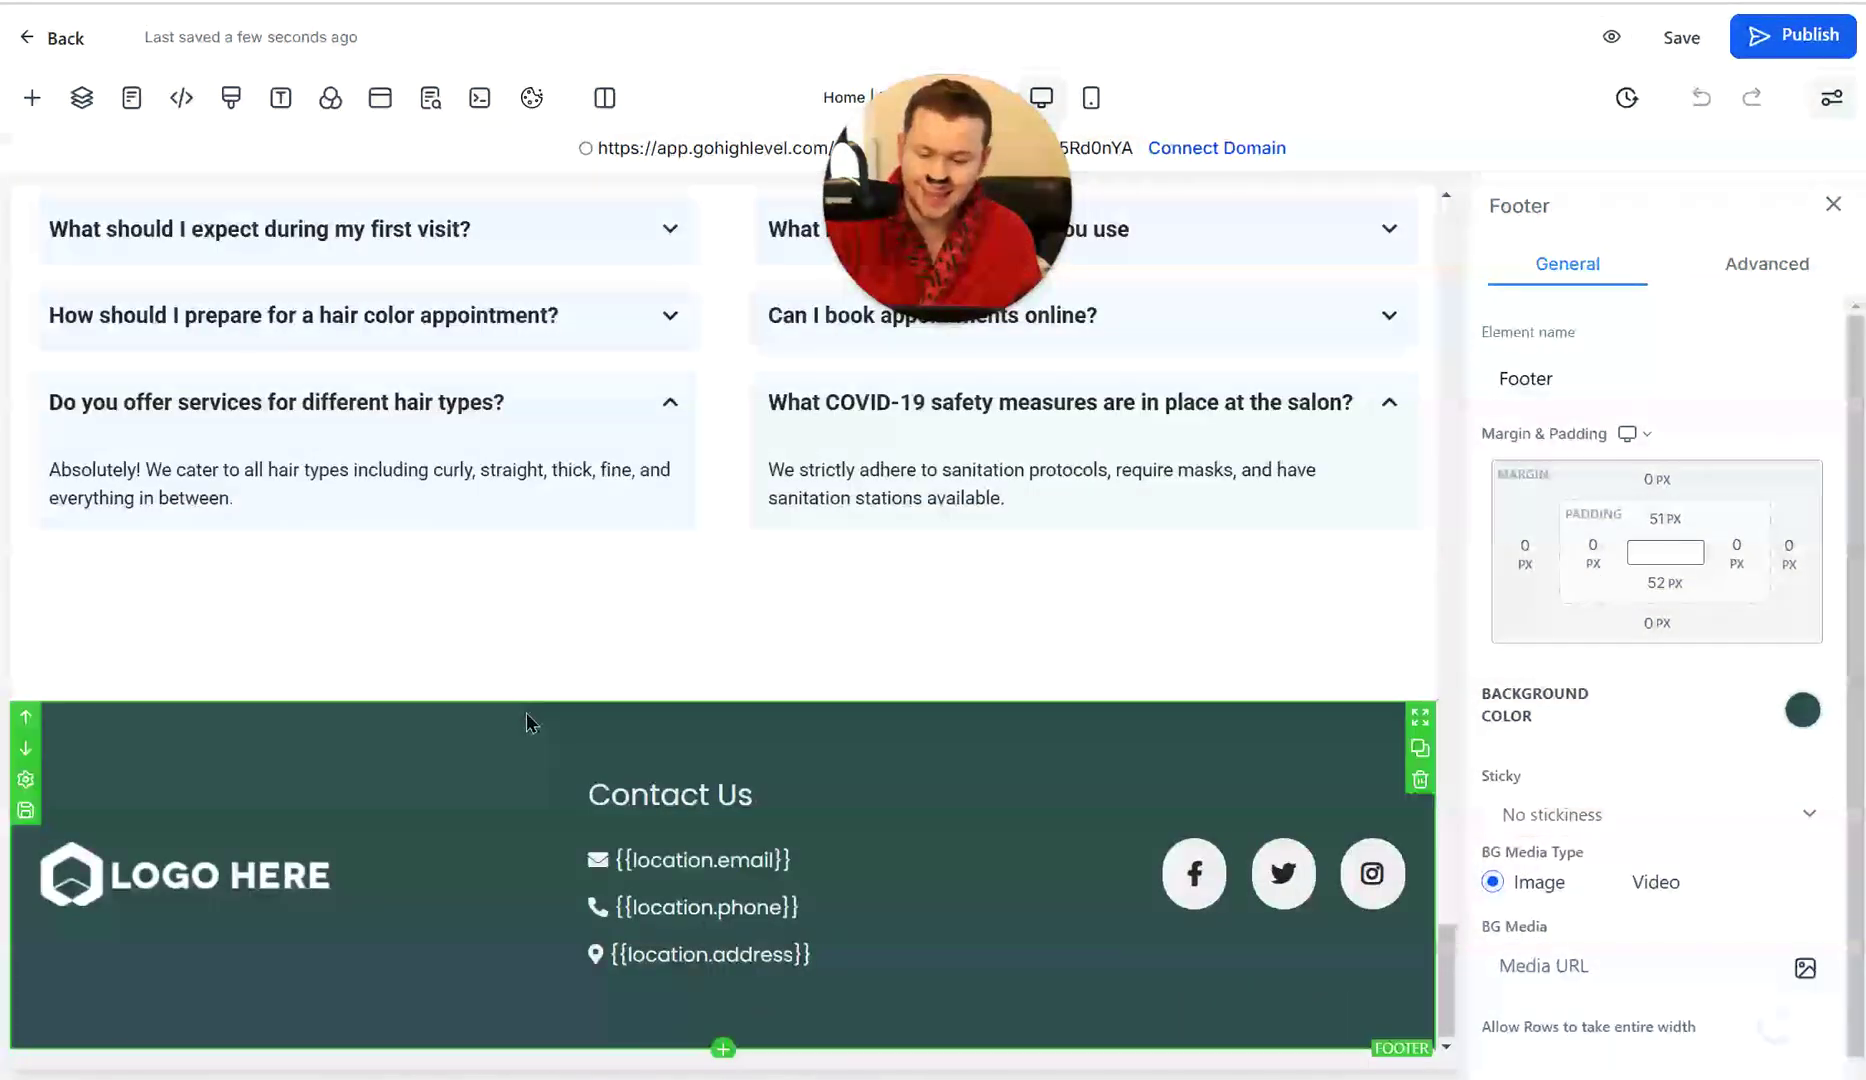
pyautogui.scroll(5, 583, 725)
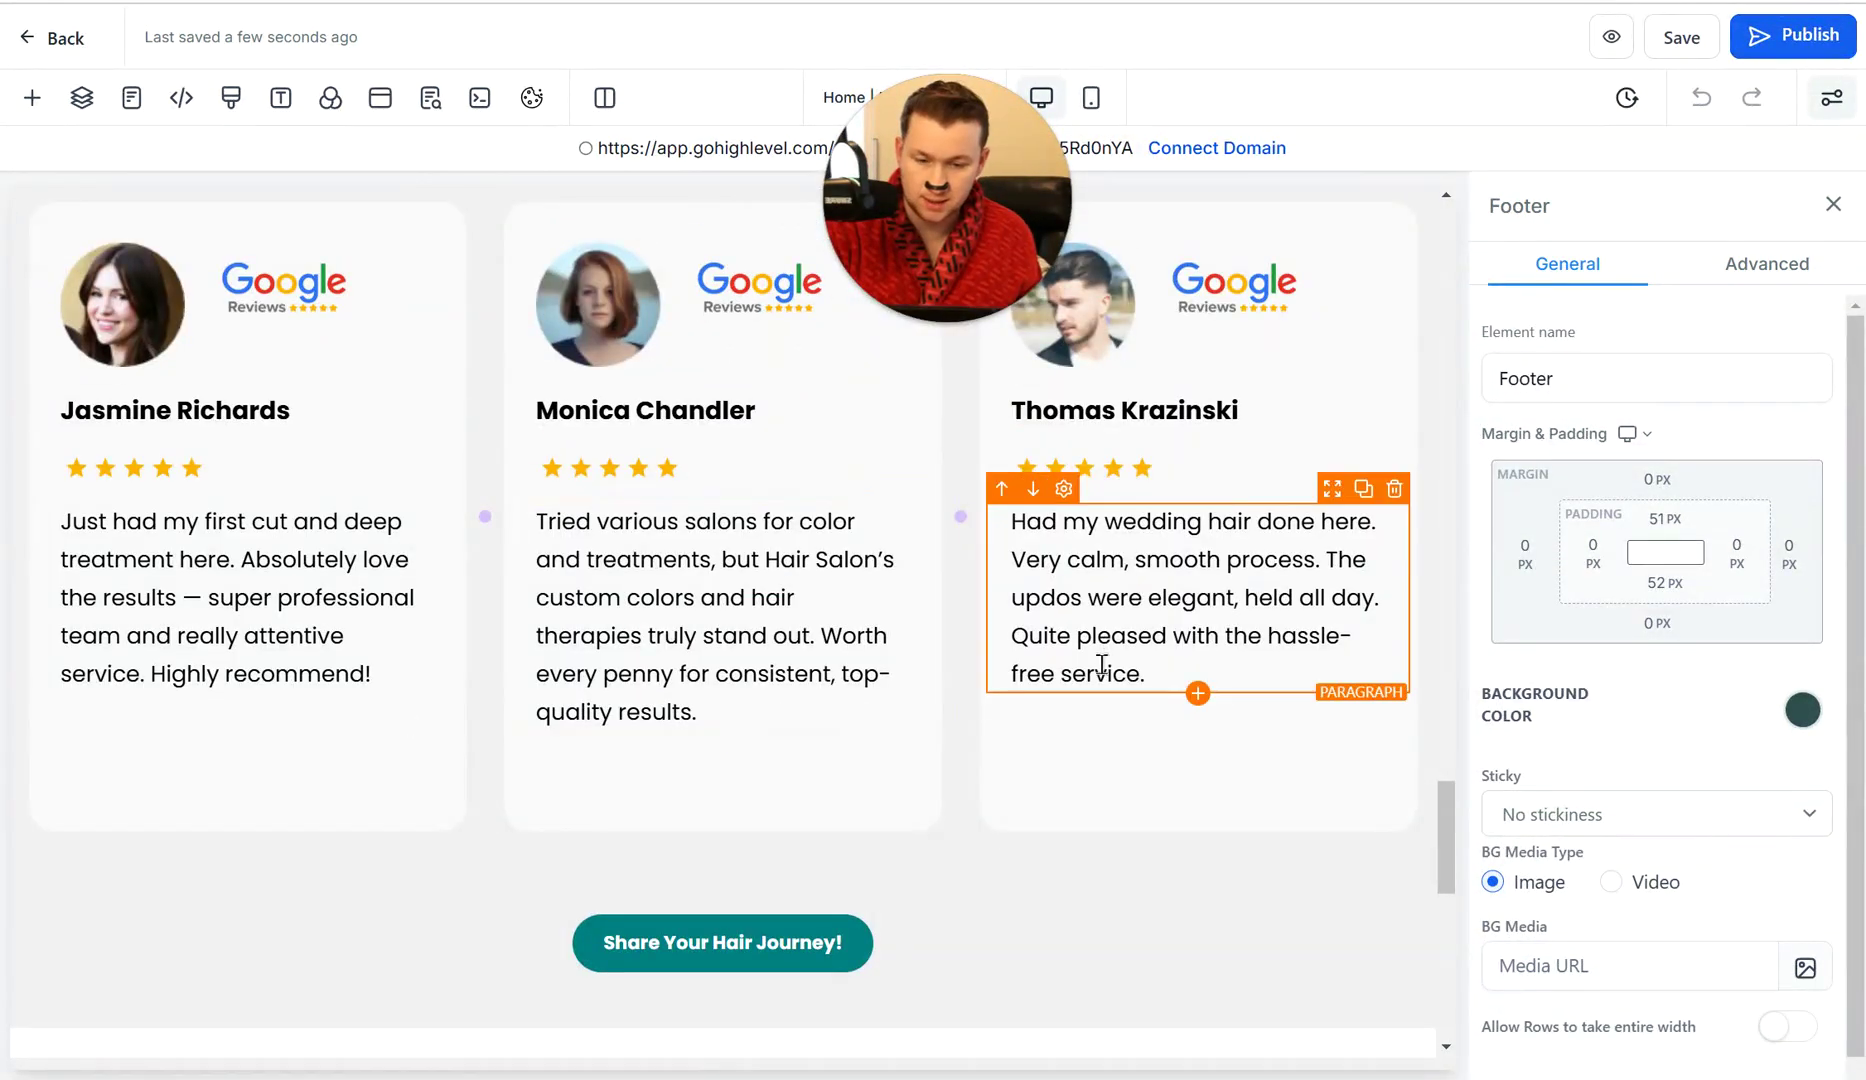
pyautogui.scroll(-5, 1171, 724)
pyautogui.scroll(-5, 1171, 724)
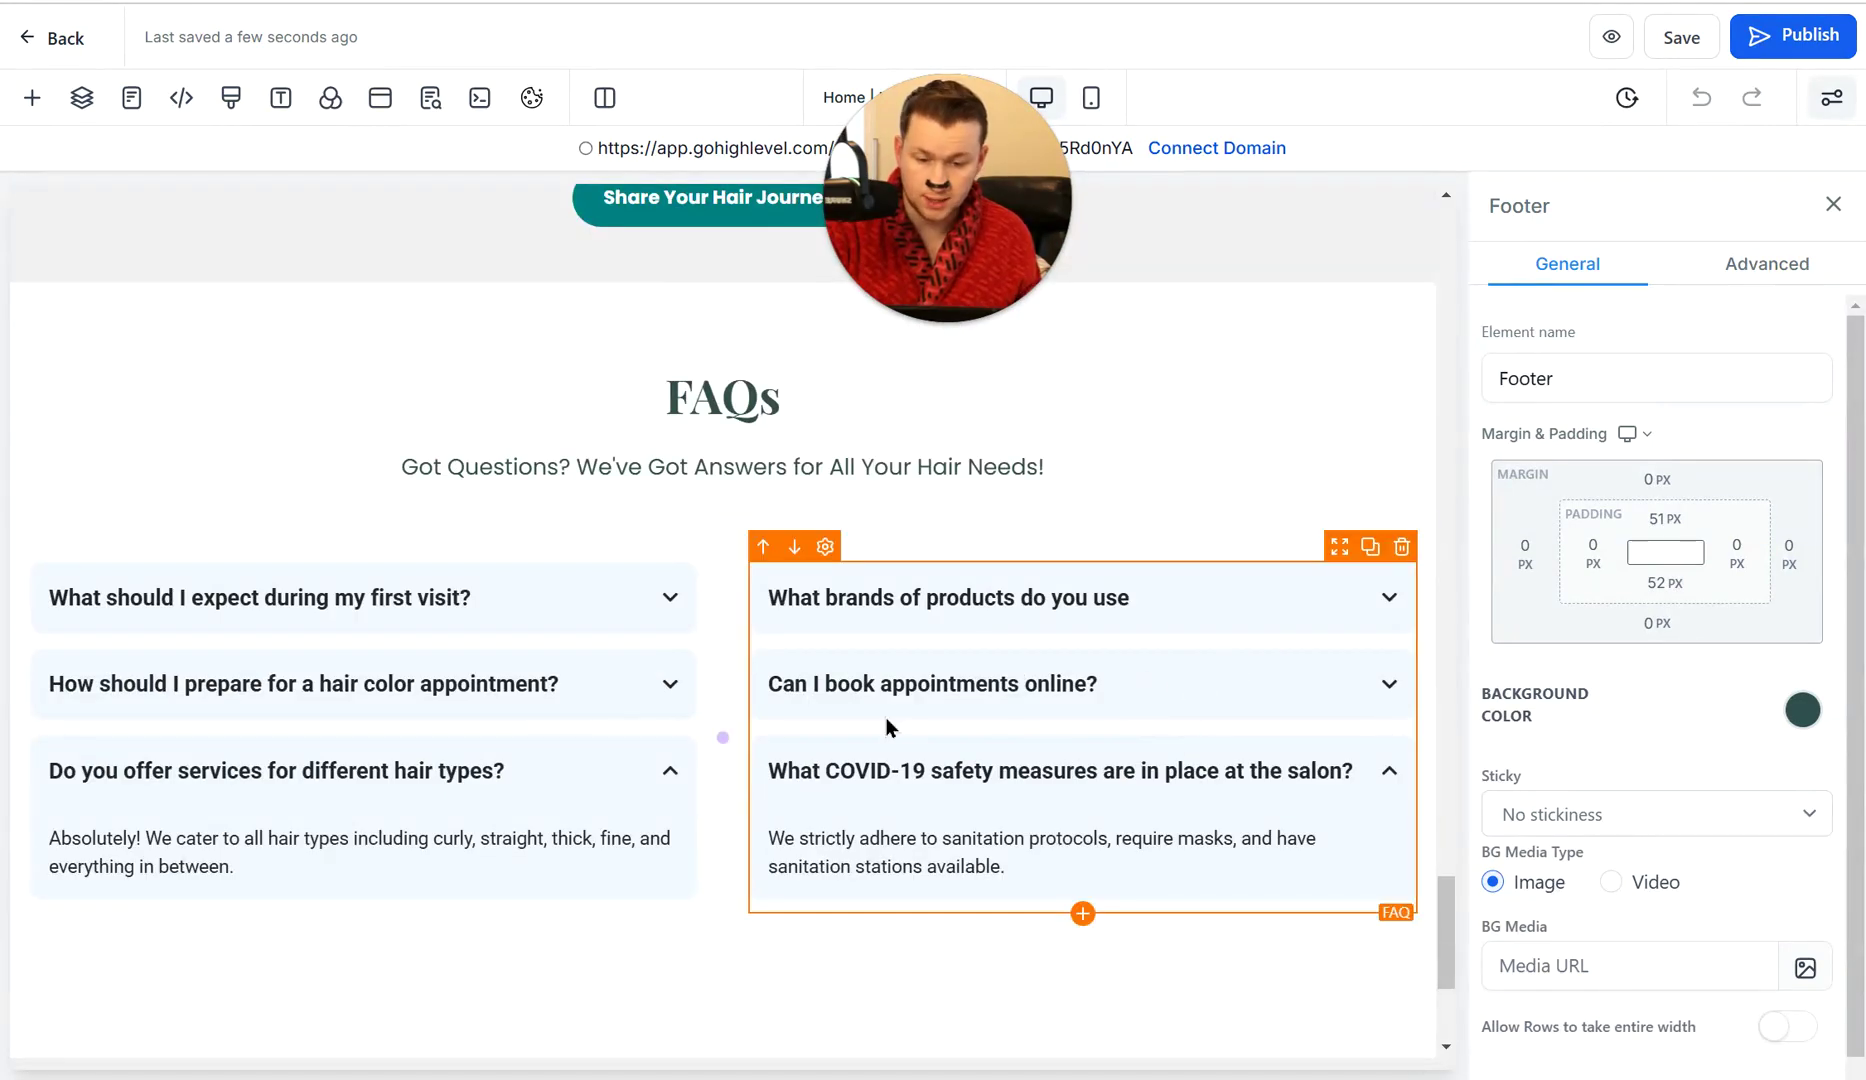
pyautogui.scroll(10, 1175, 795)
pyautogui.scroll(10, 1175, 795)
pyautogui.scroll(3, 1176, 800)
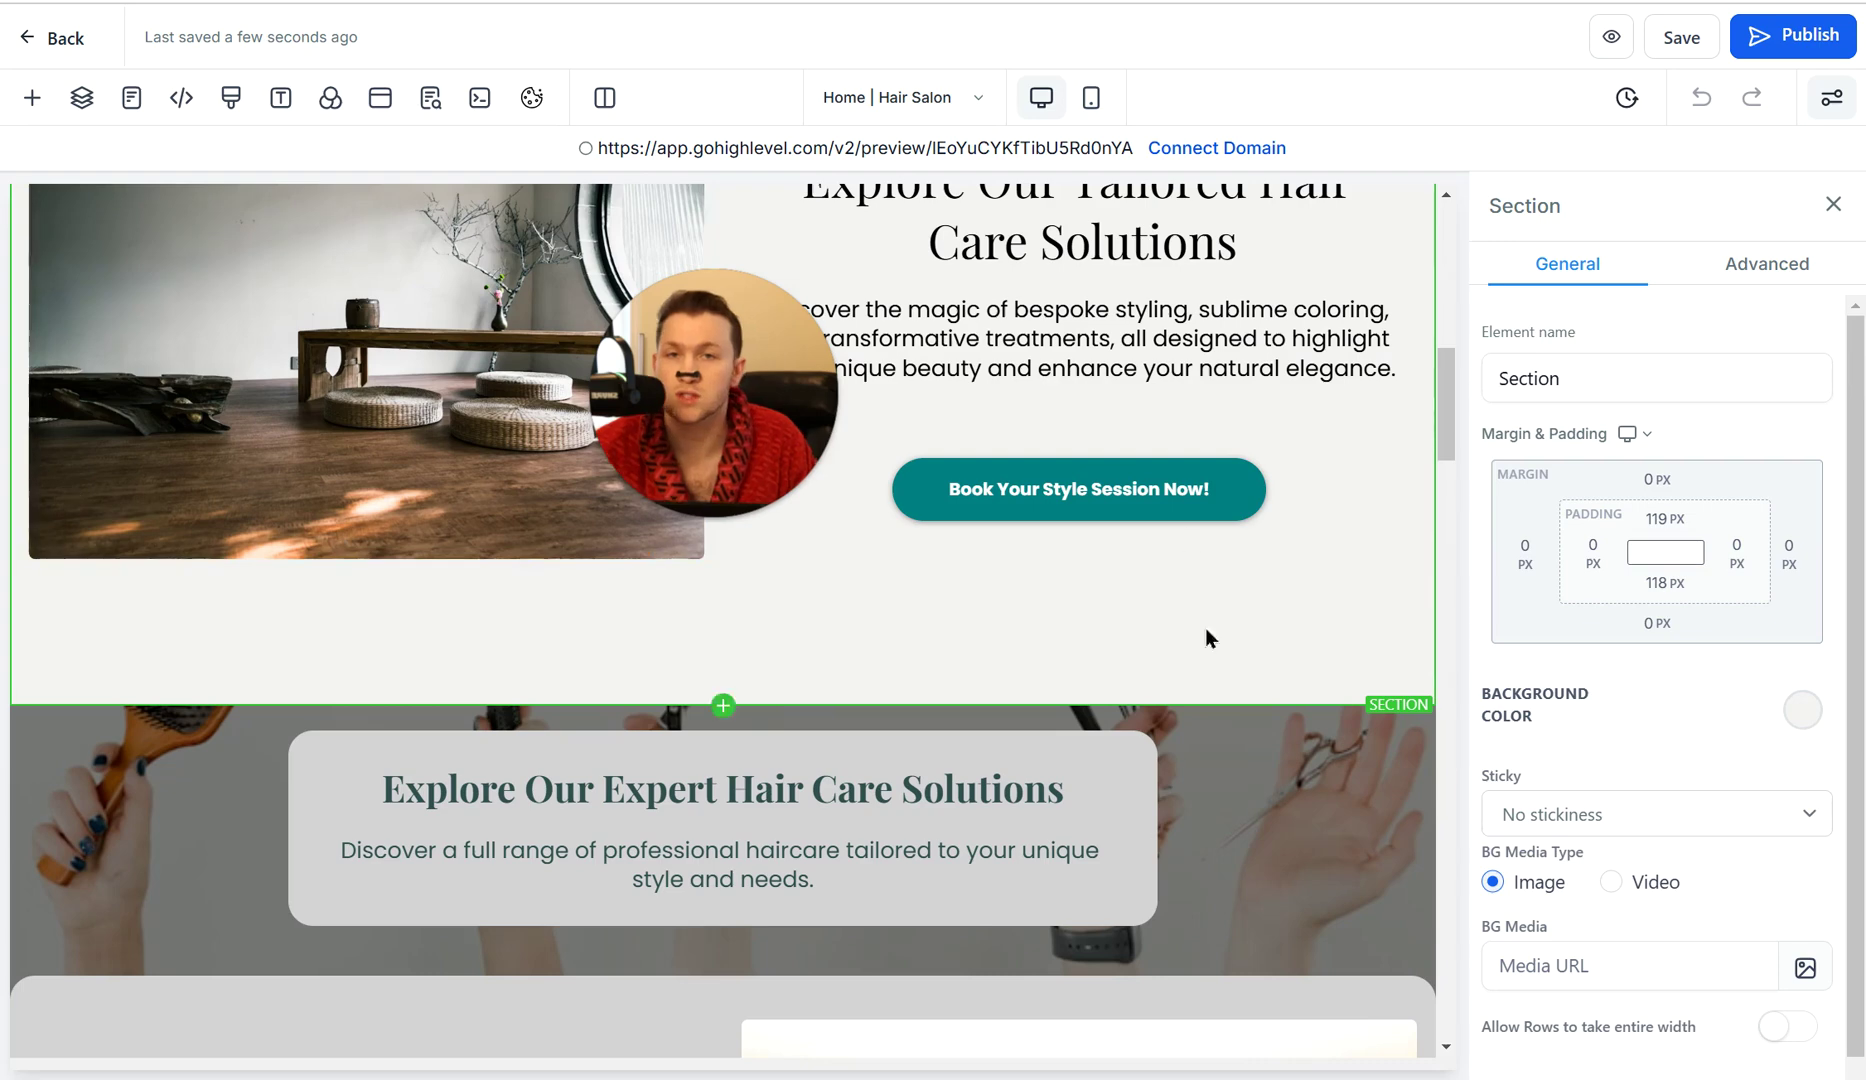
# Select all text in the hair care solutions paragraph and open its AI writing options.
pyautogui.moveTo(948, 788); pyautogui.dragTo(749, 790)
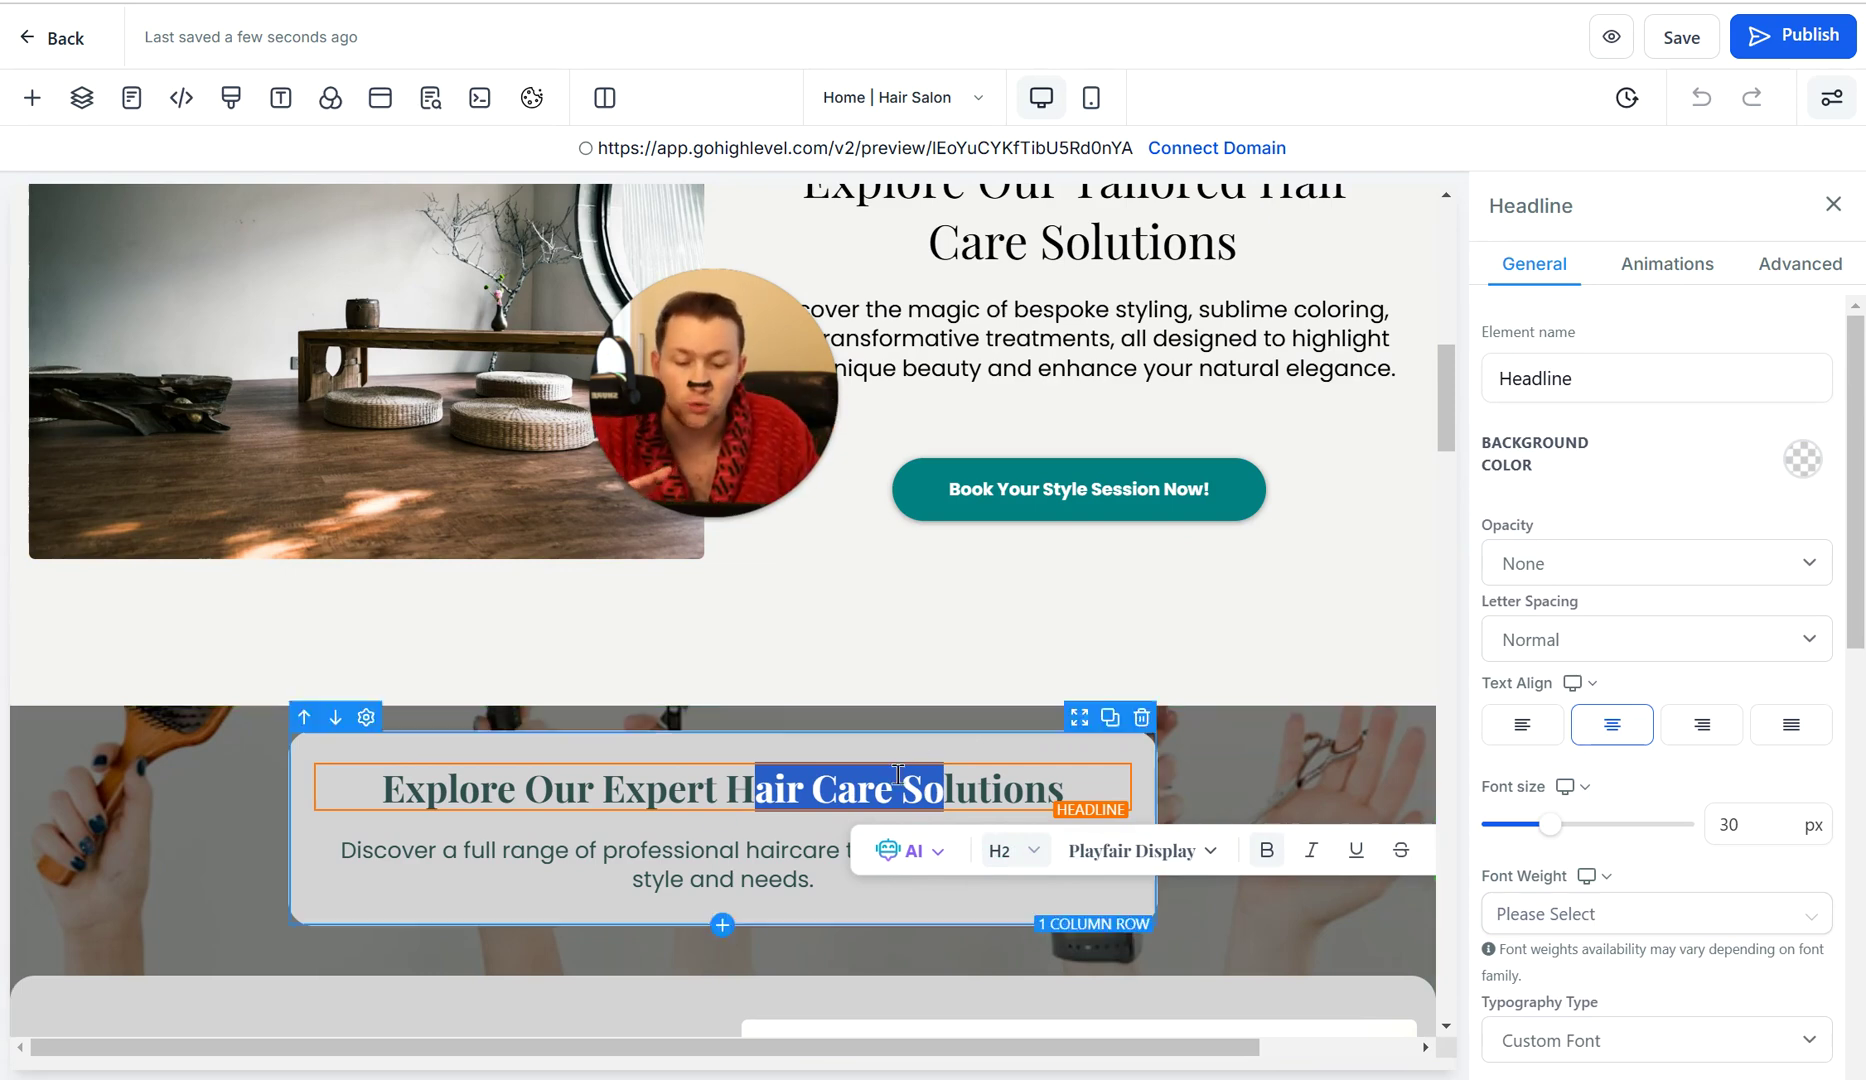
pyautogui.click(729, 868)
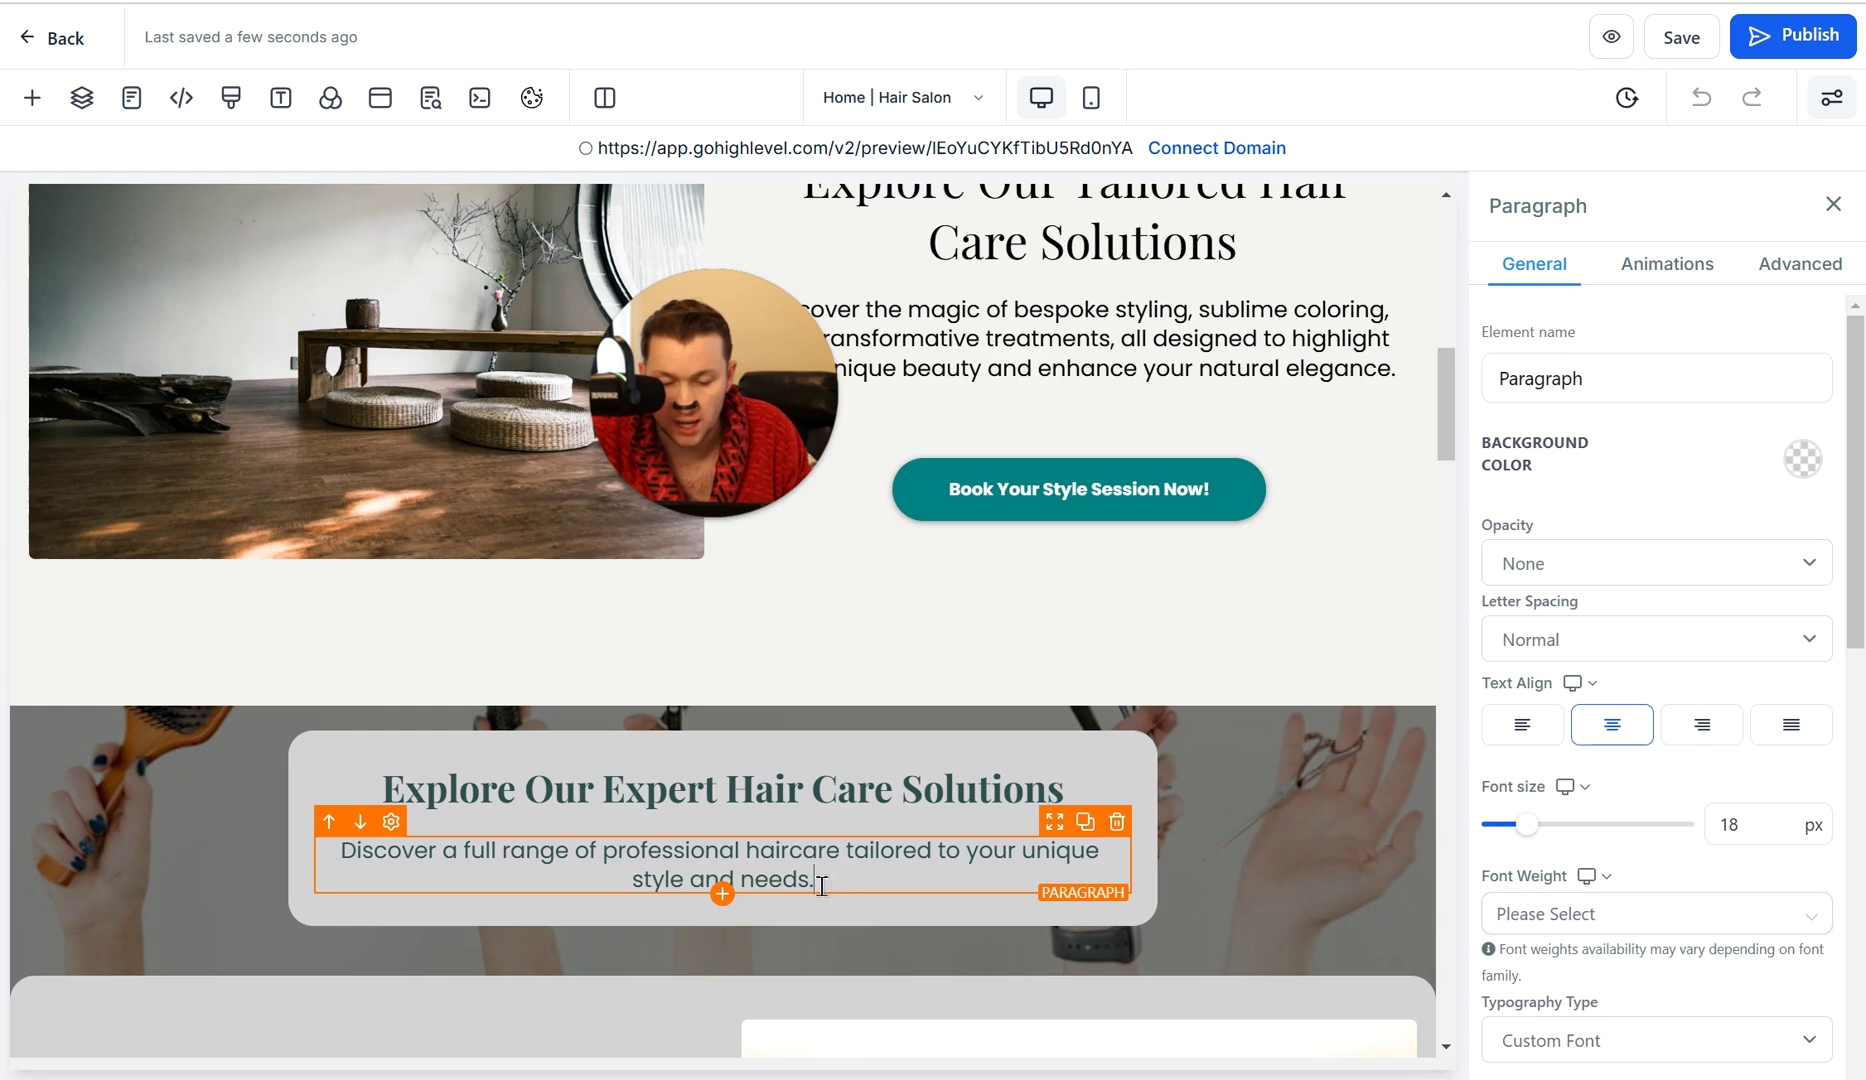
pyautogui.tripleClick(821, 876)
pyautogui.click(347, 933)
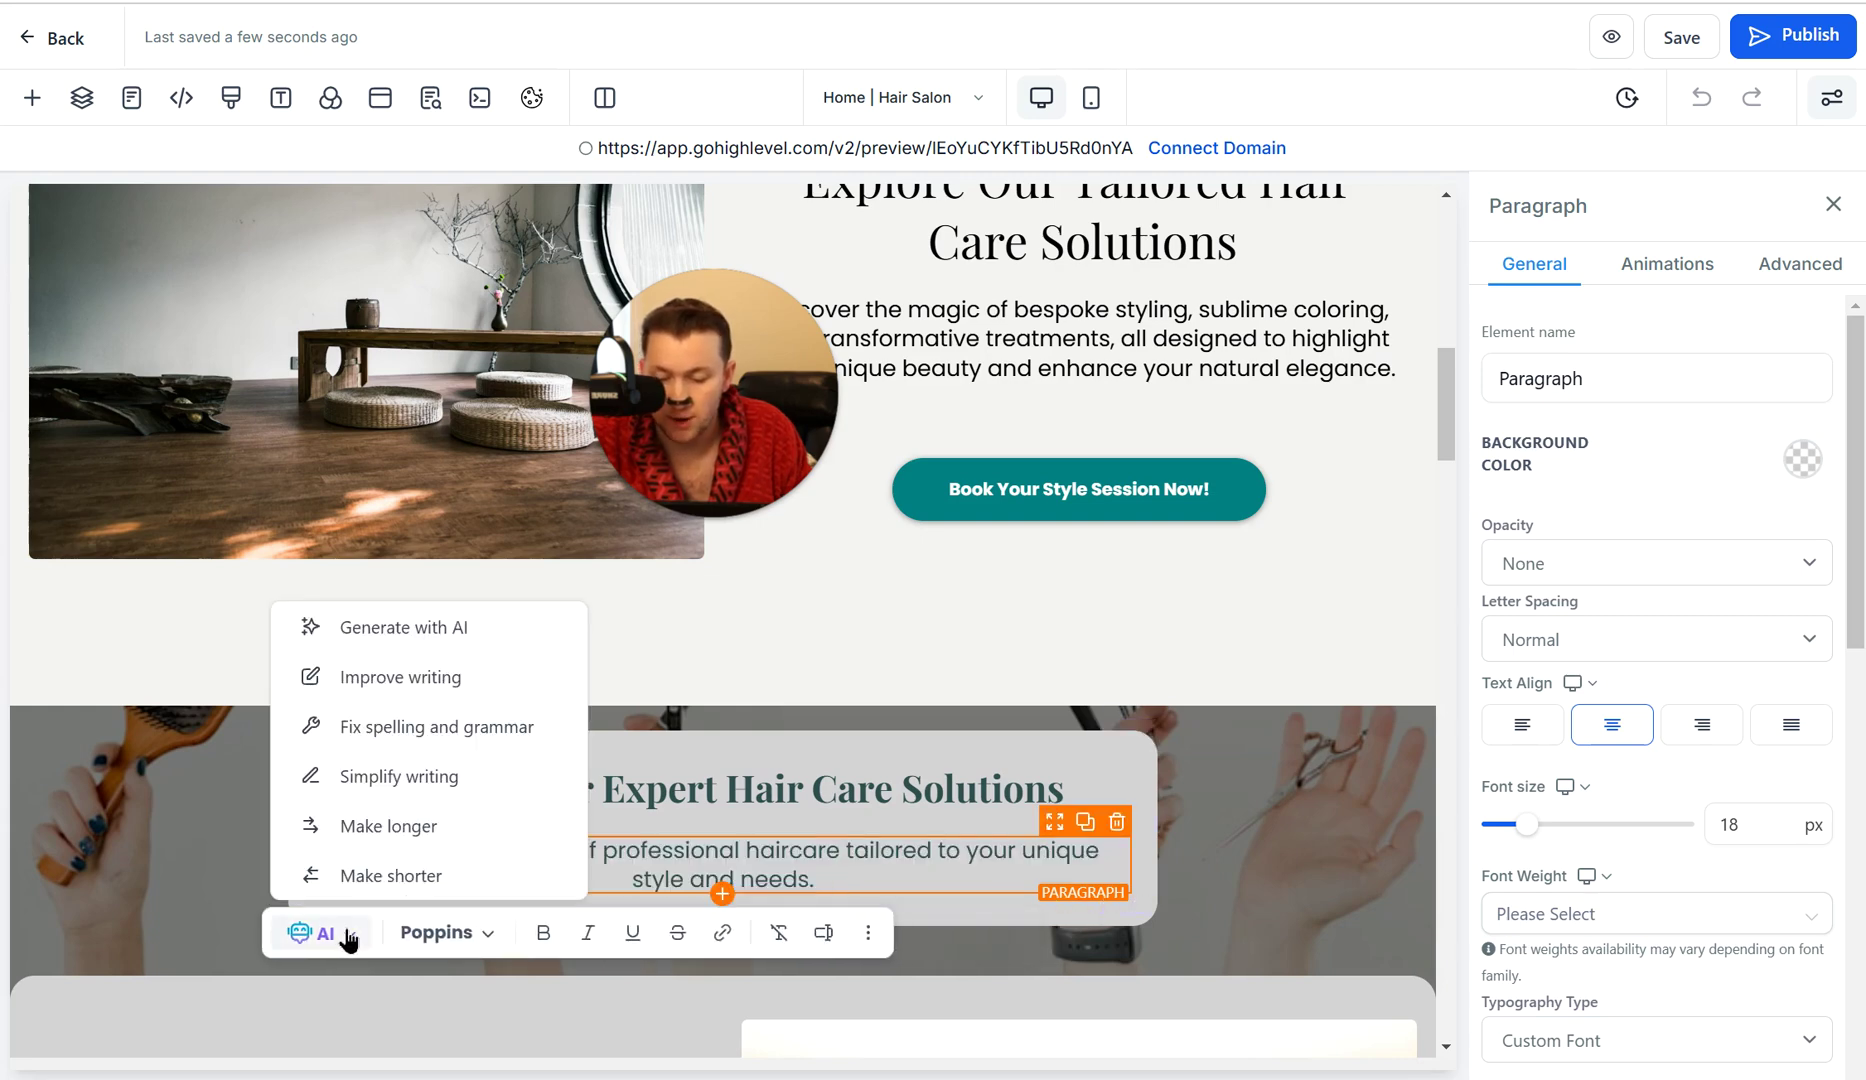
# Describe the salon services paragraph and generate it with 4 variations.
pyautogui.click(421, 628)
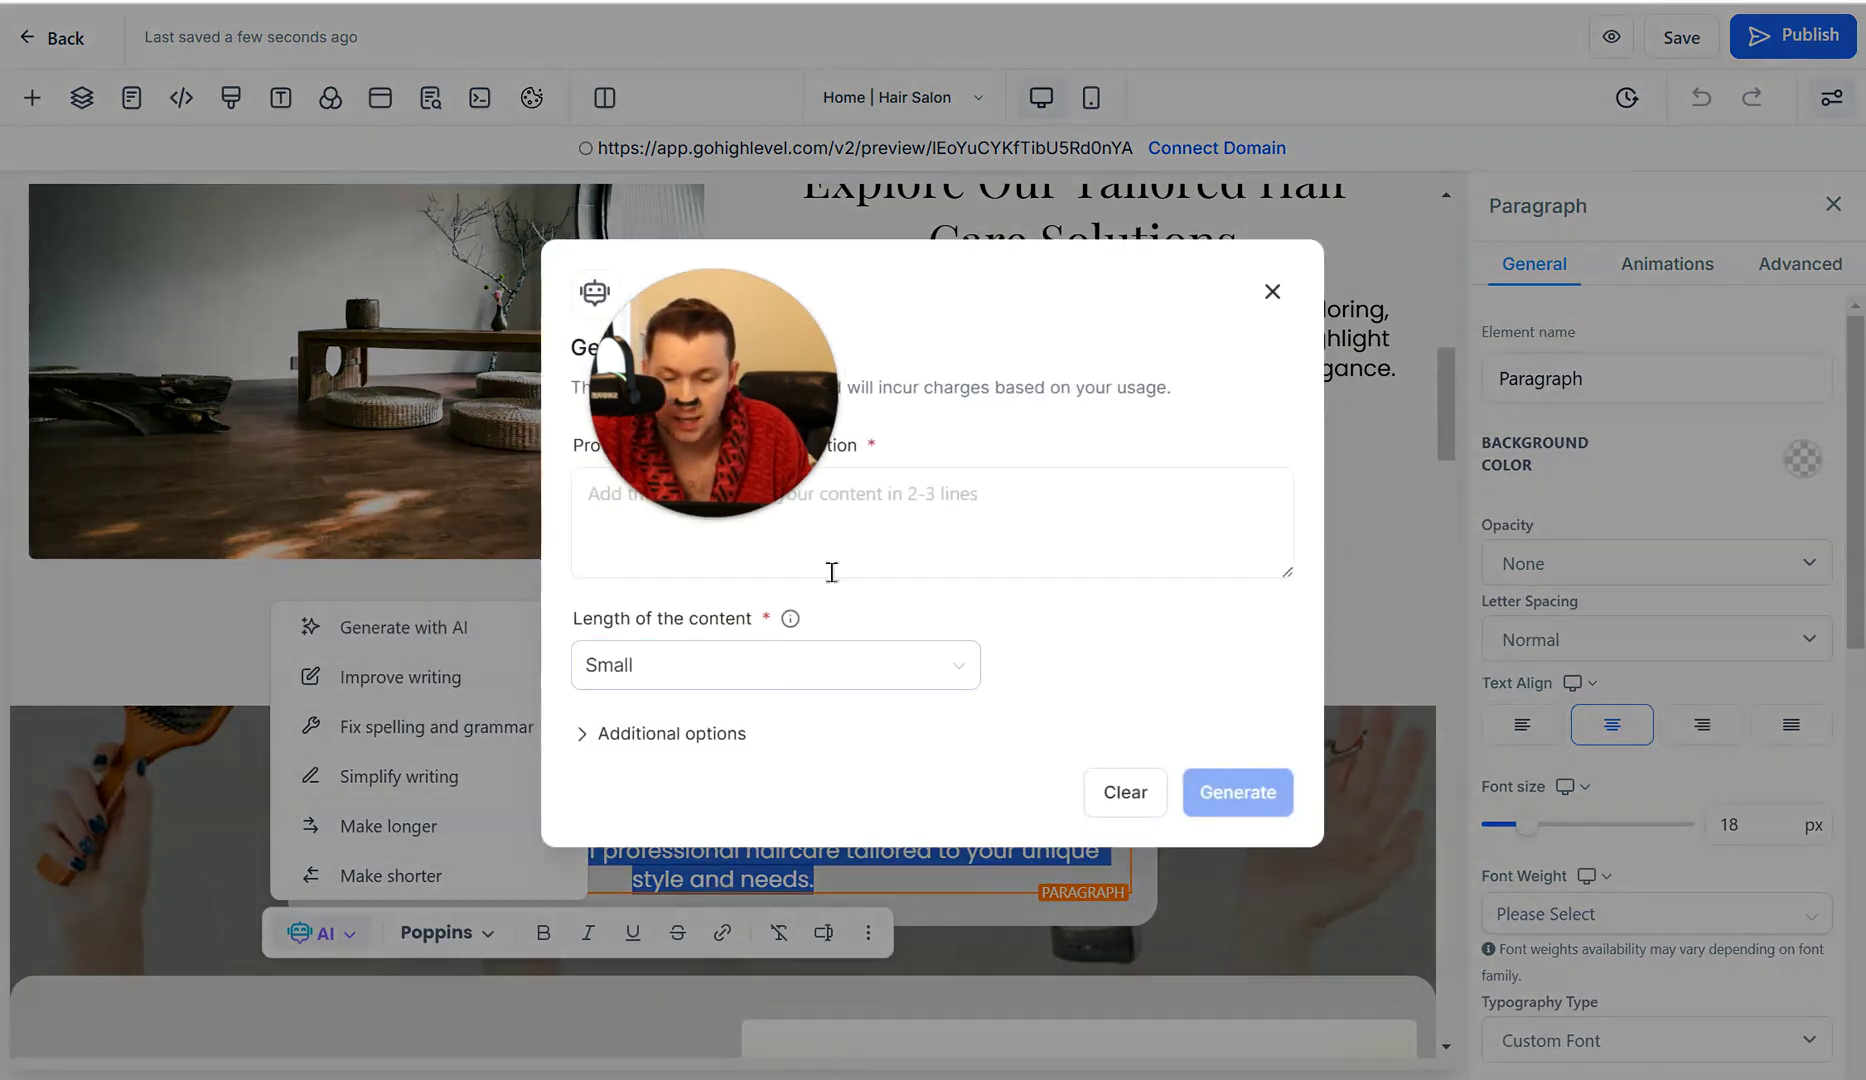
pyautogui.click(831, 540)
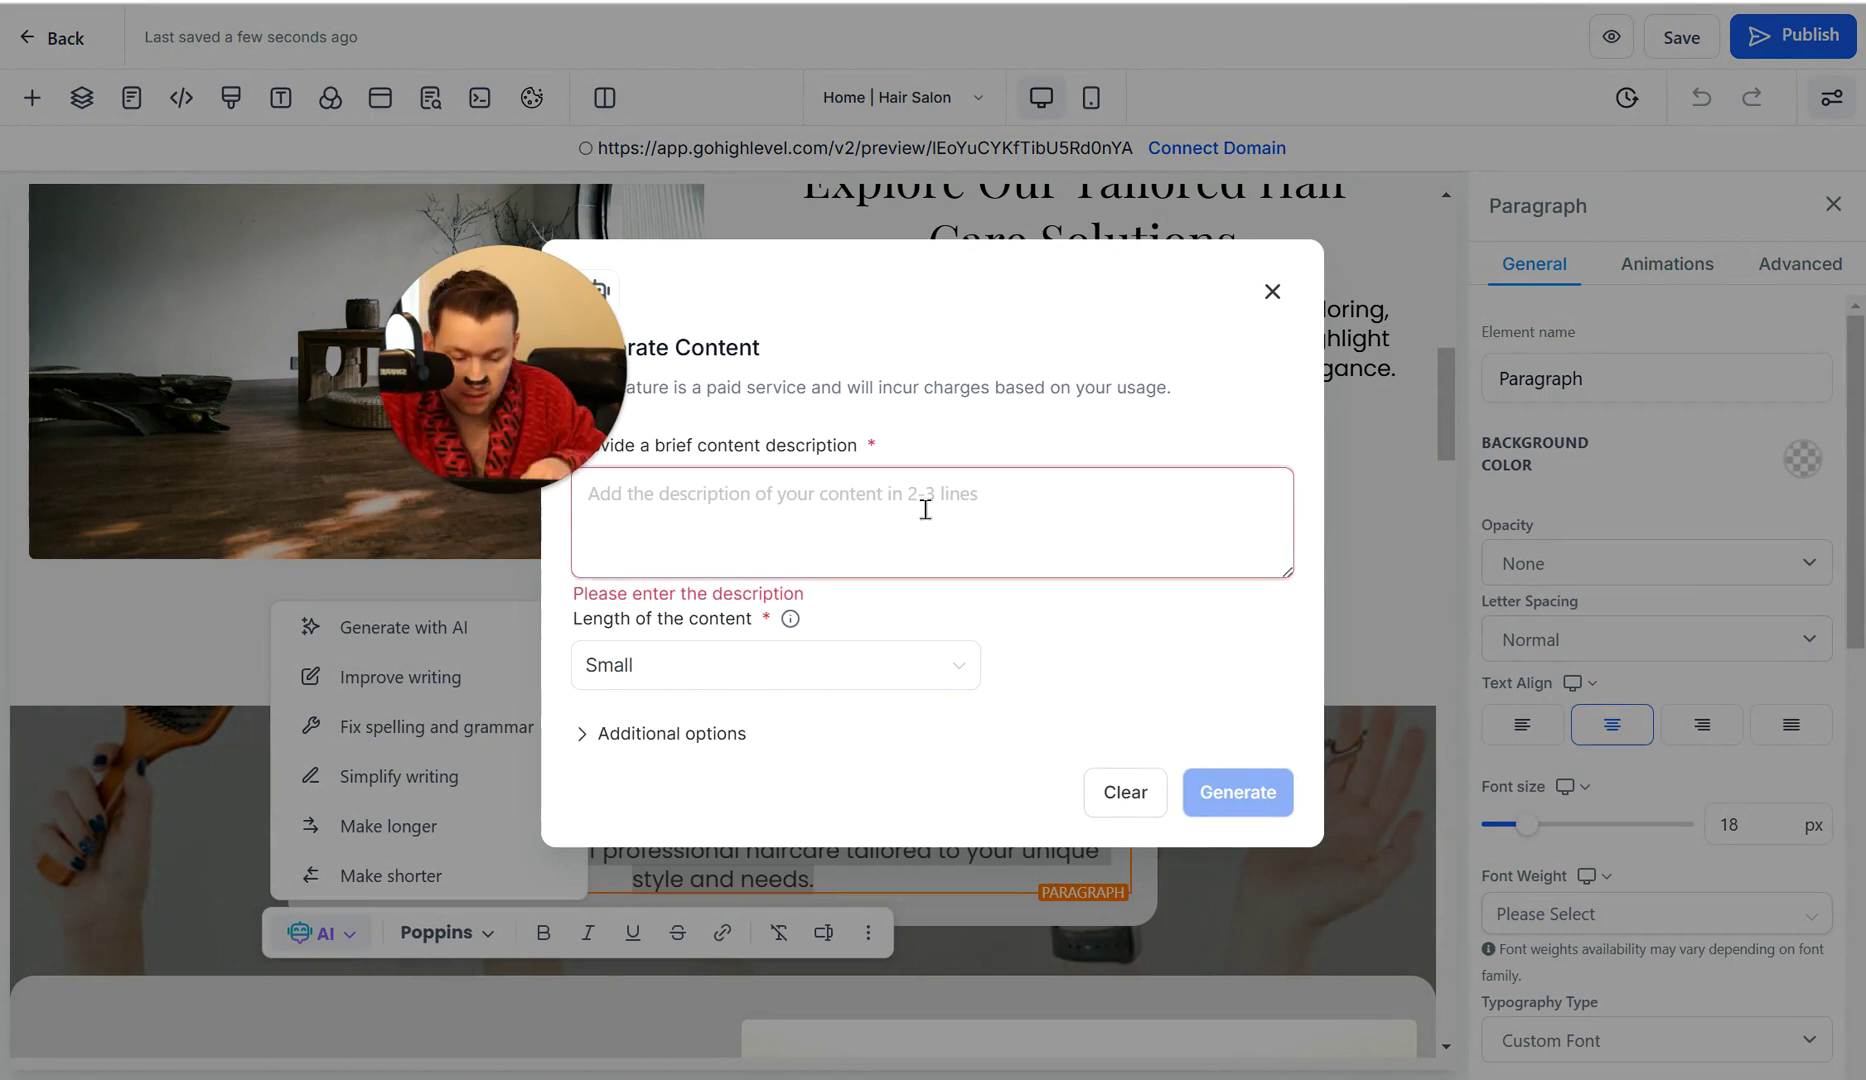
pyautogui.write('Make simple')
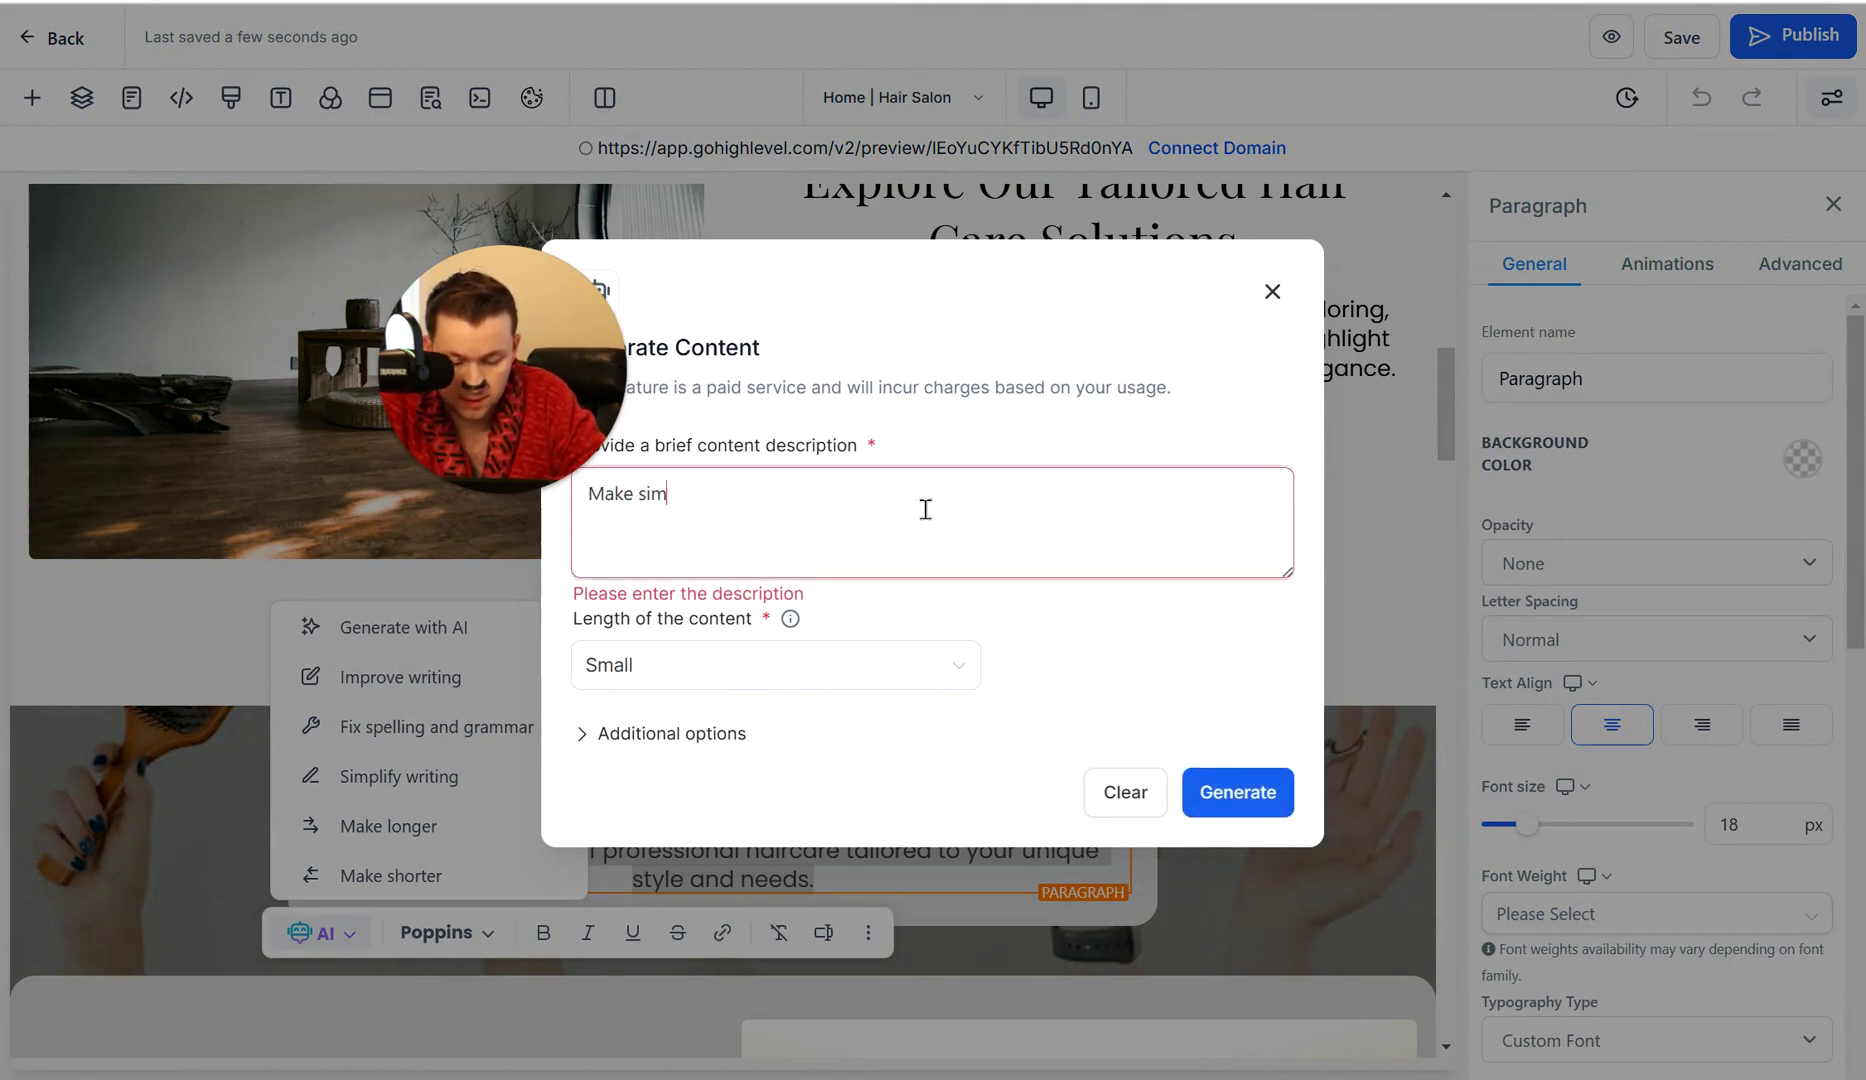
pyautogui.write(' service pa')
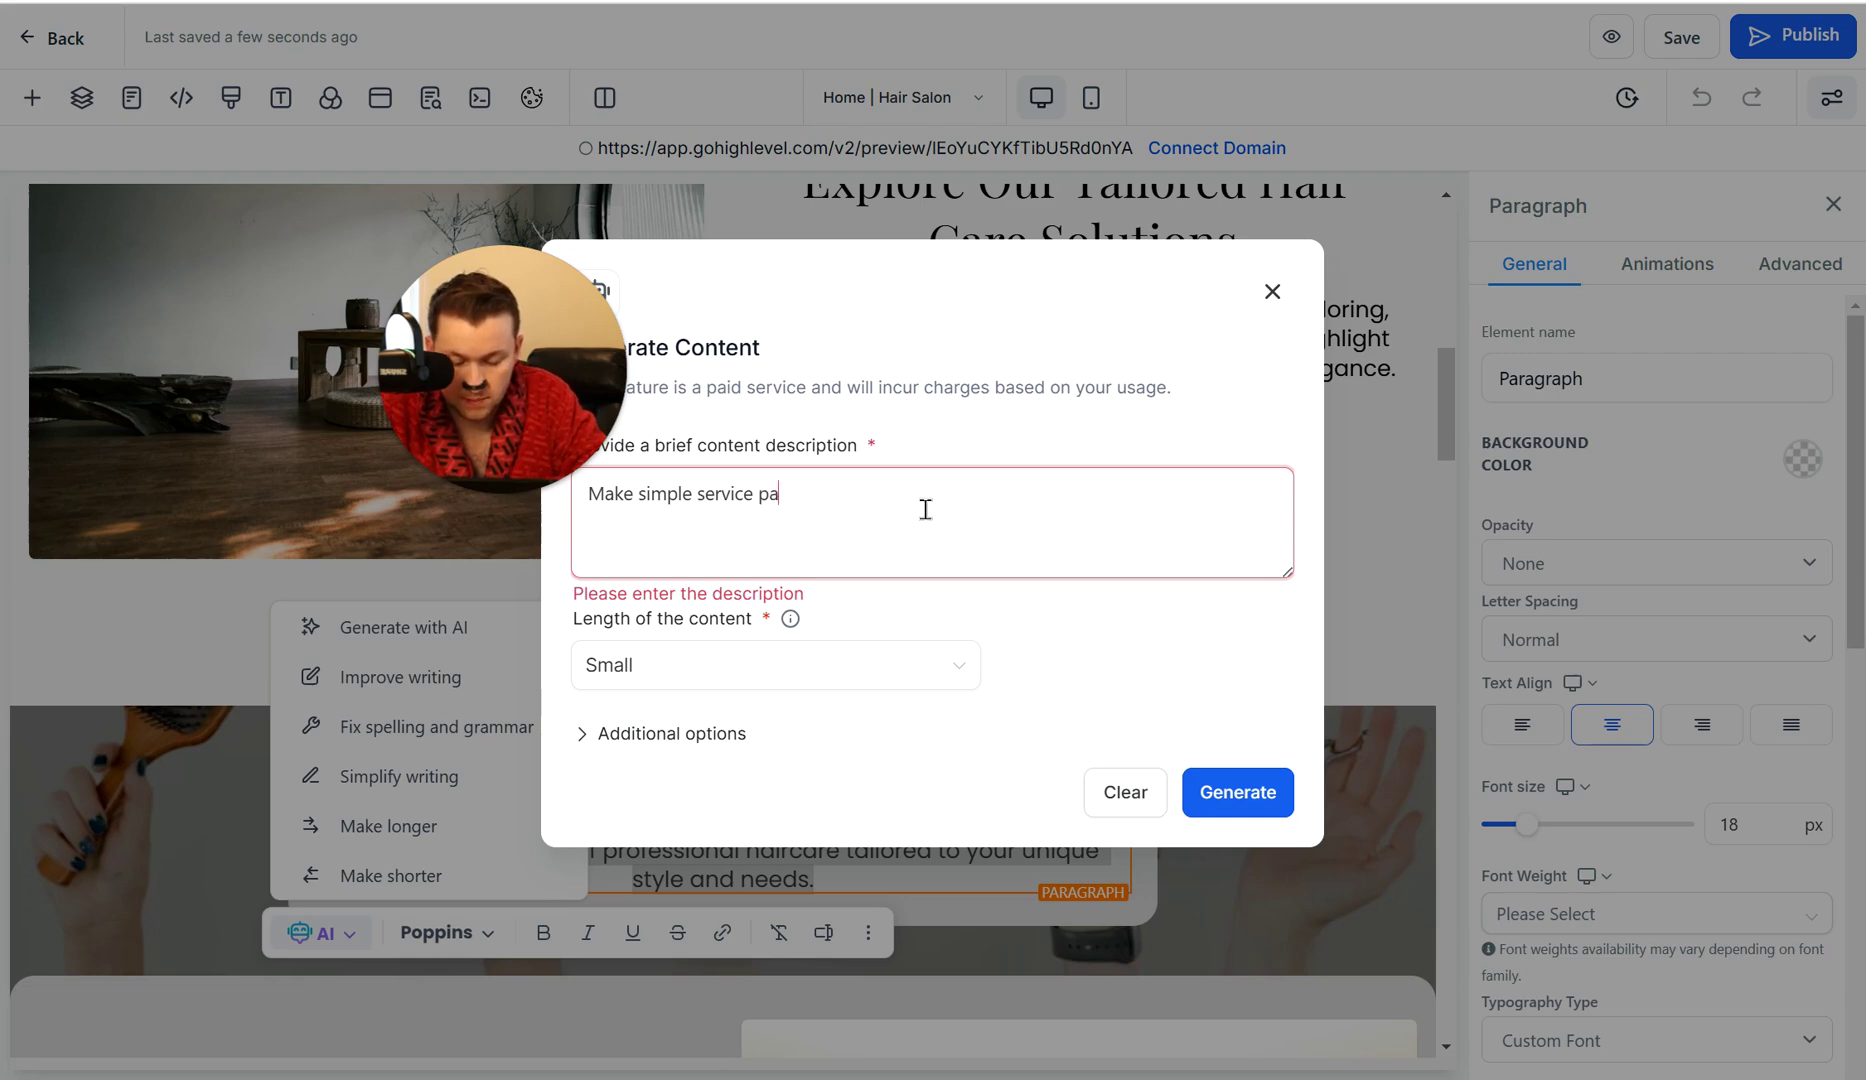
pyautogui.write('ragraph for')
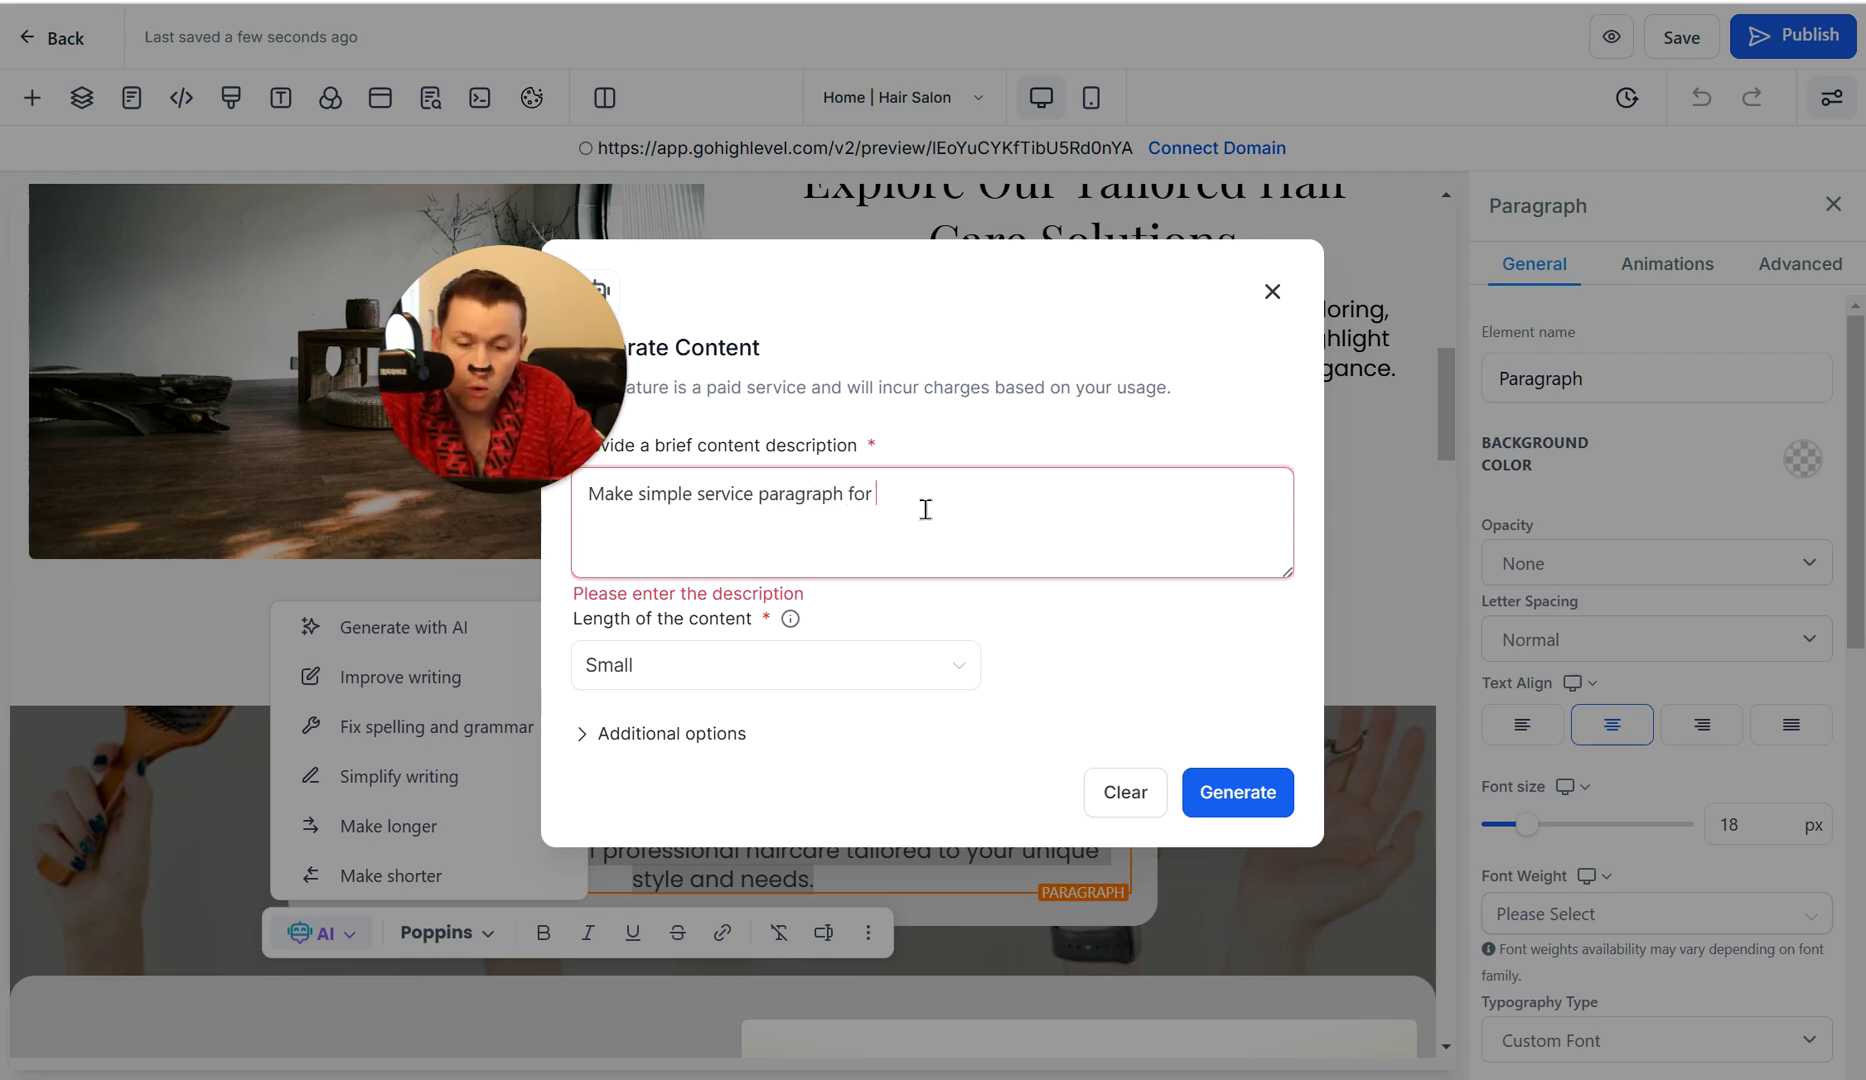
pyautogui.write(' Zoe')
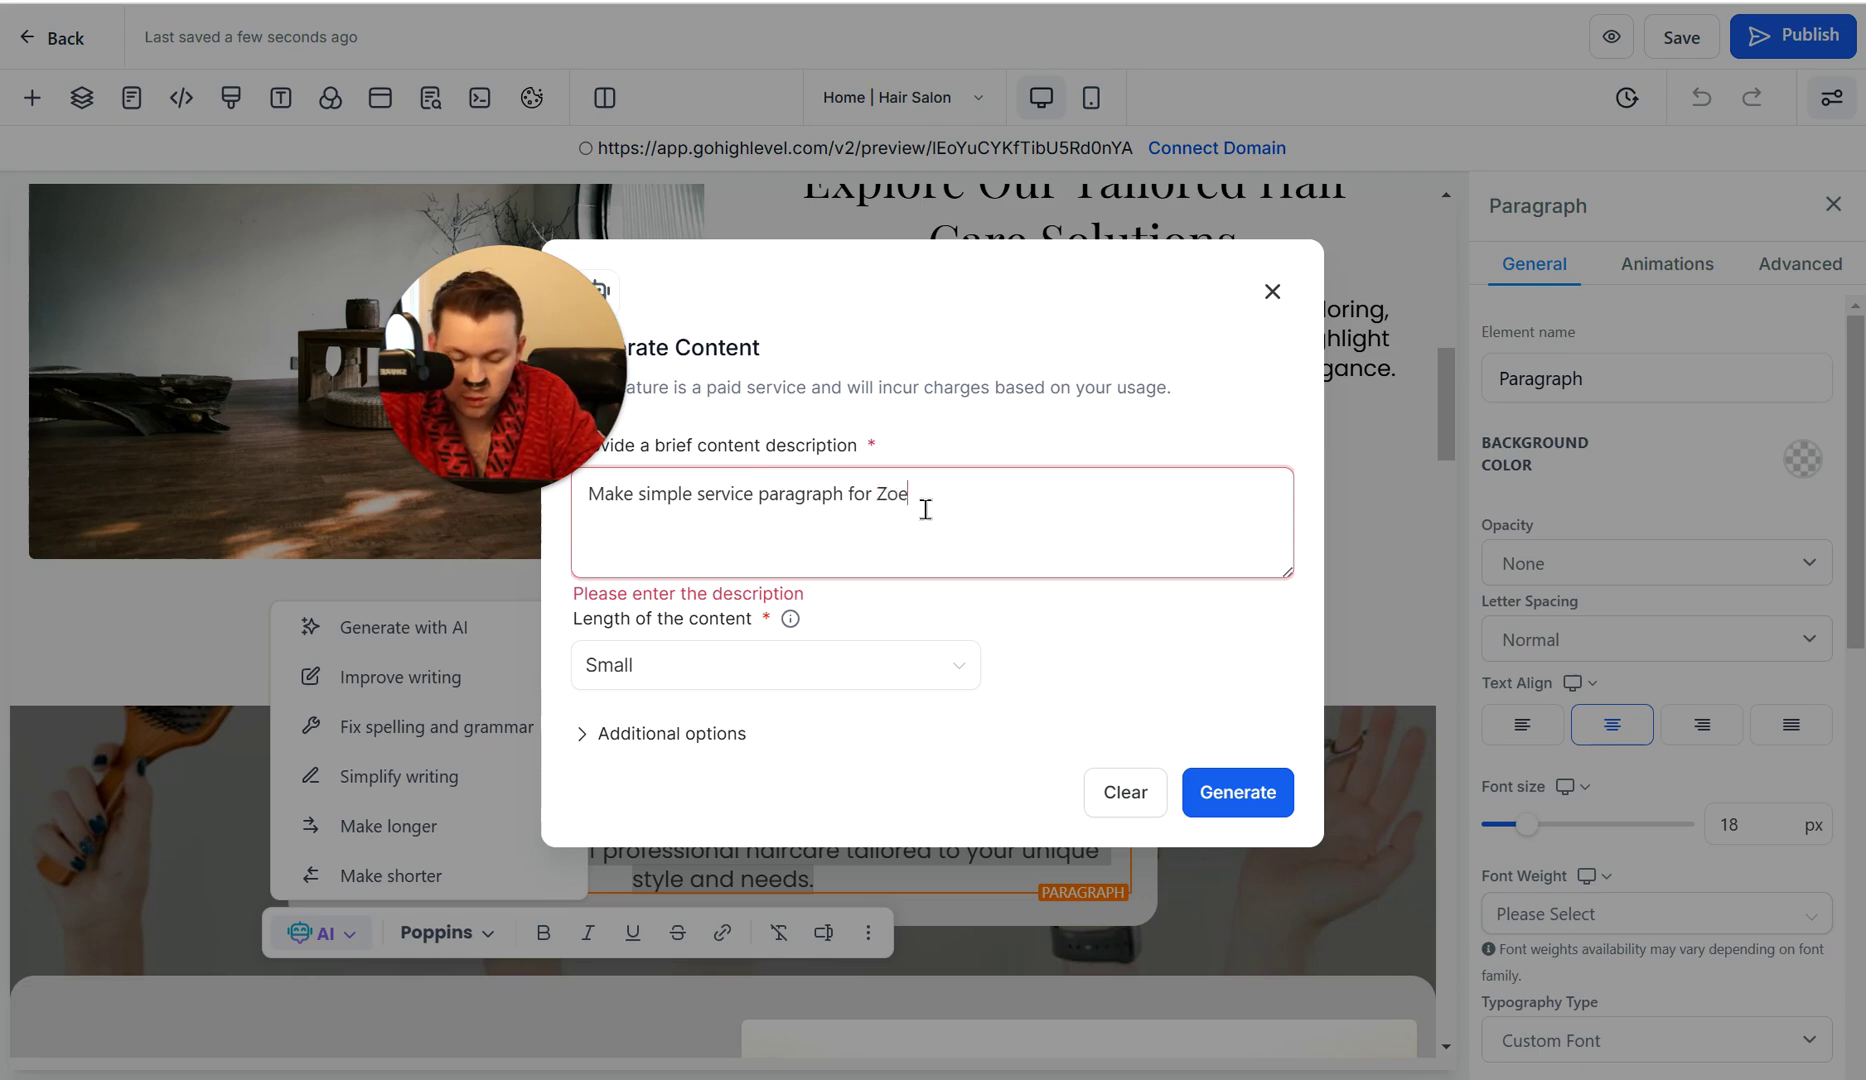
pyautogui.write('s hair salon')
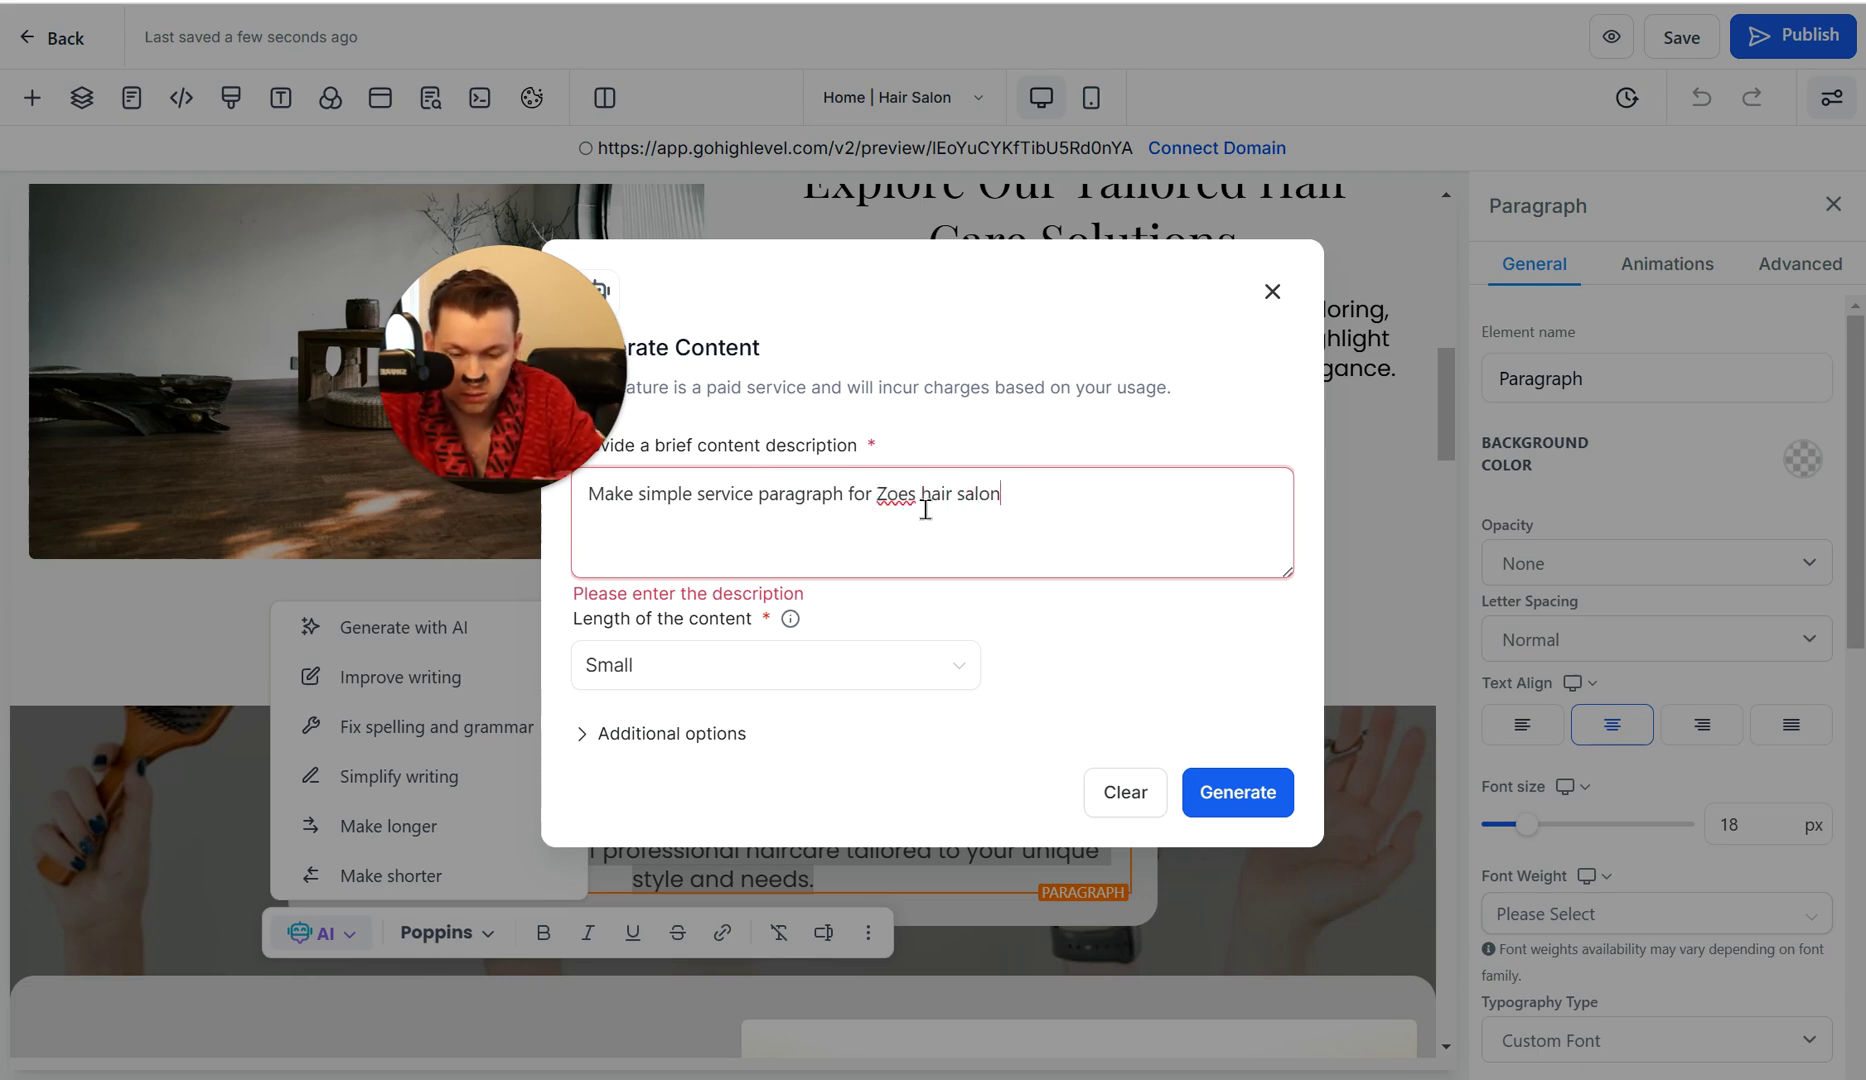
pyautogui.click(733, 734)
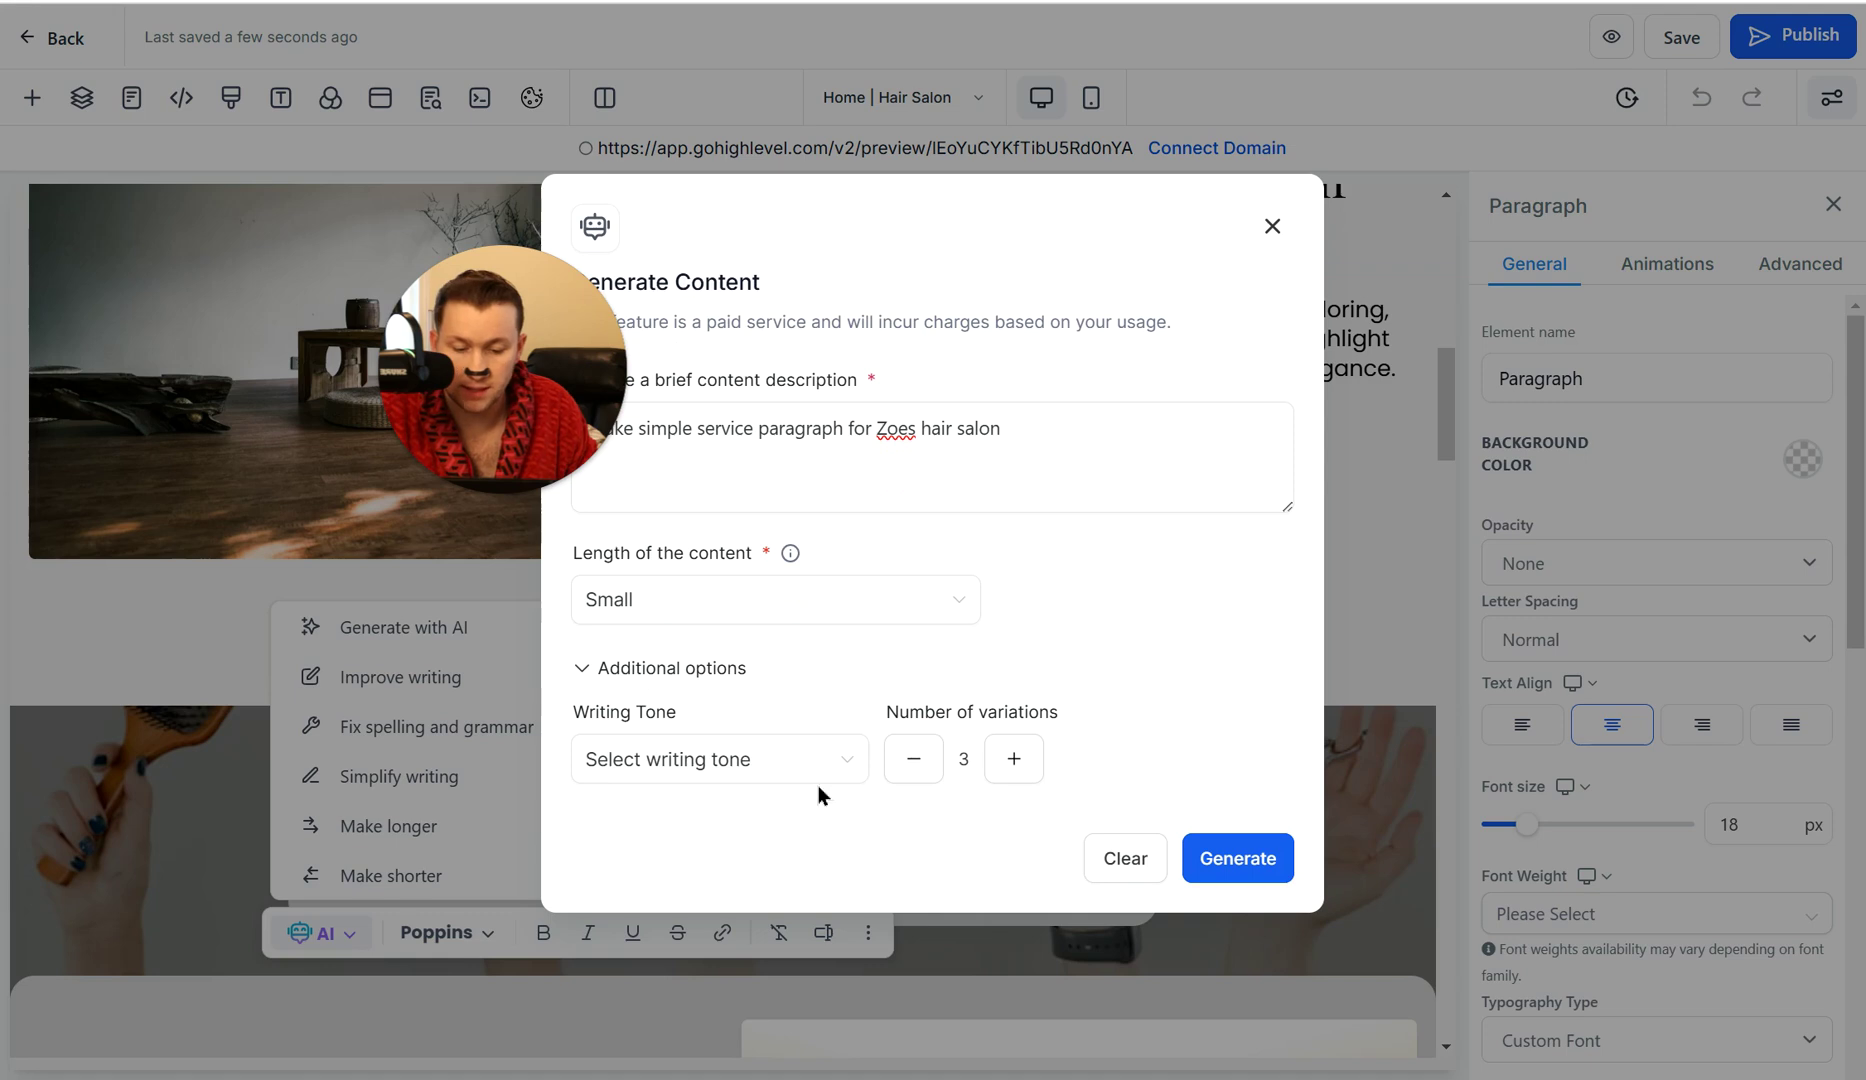
pyautogui.click(1013, 759)
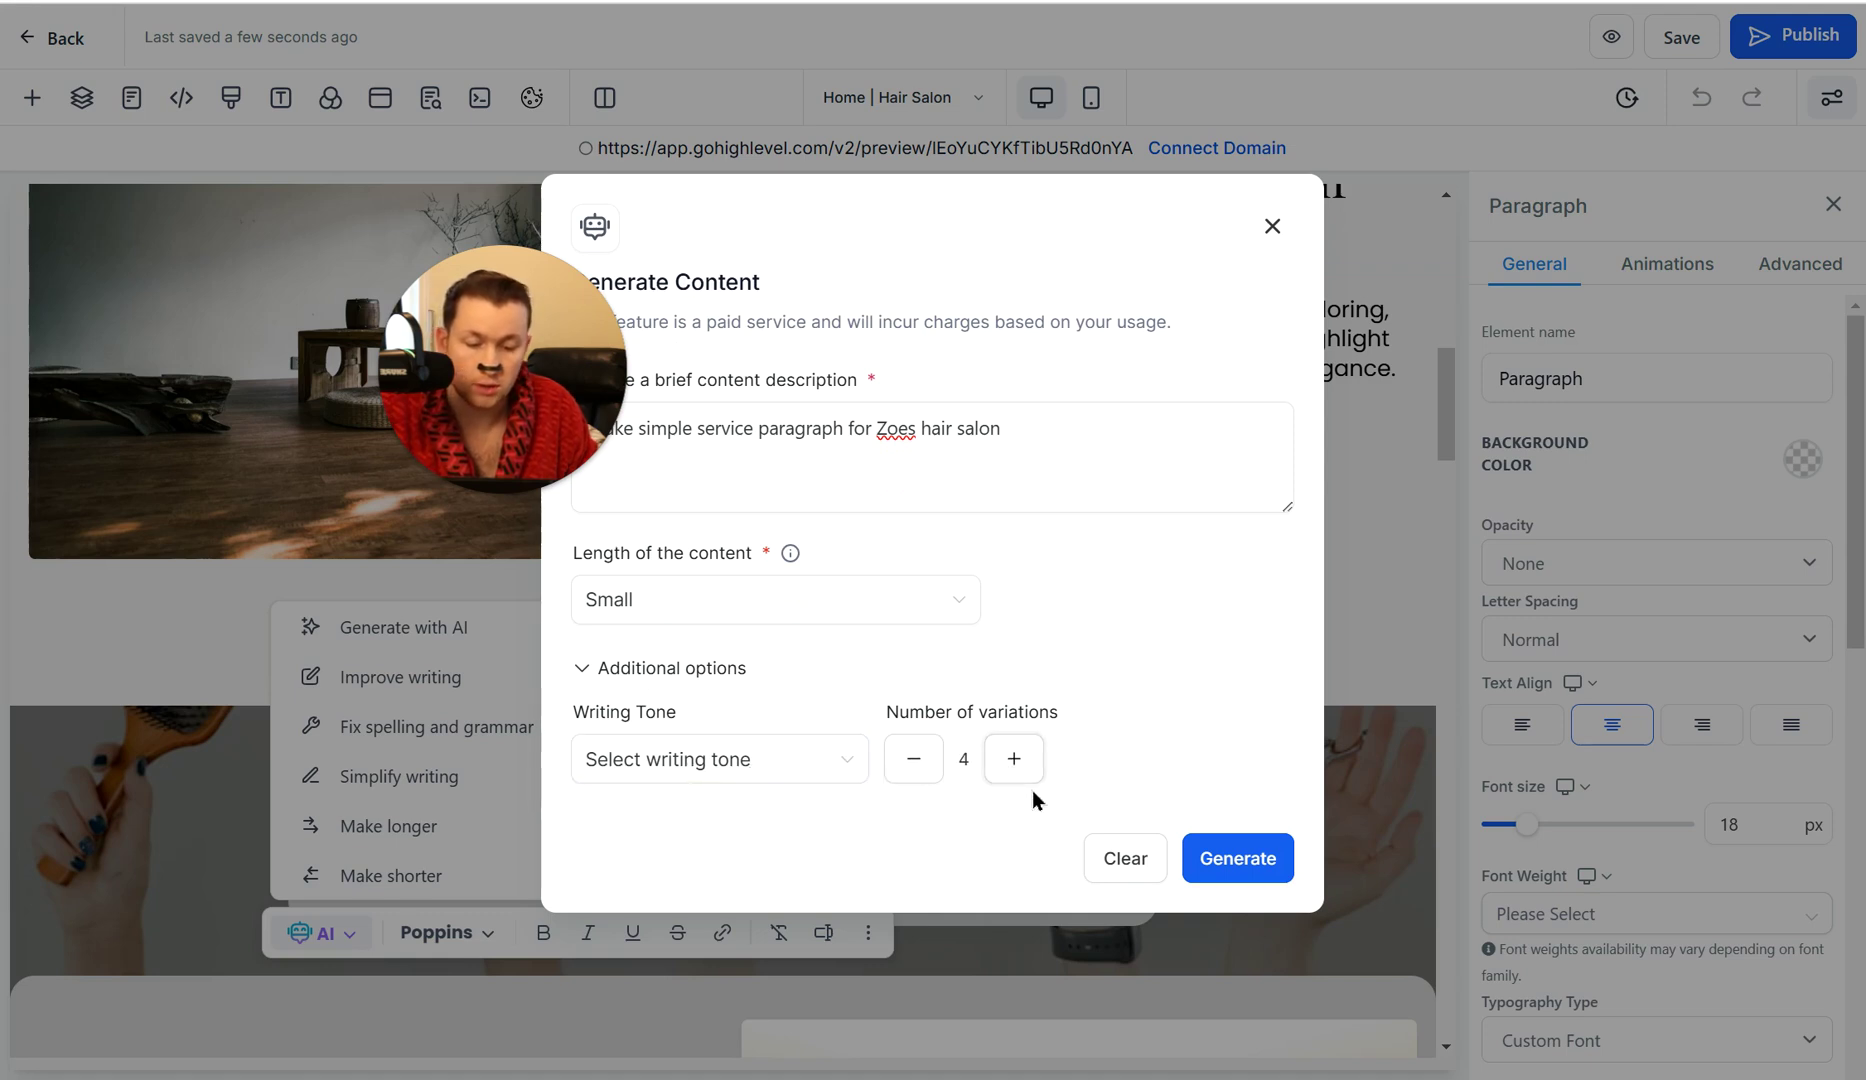
pyautogui.click(1283, 865)
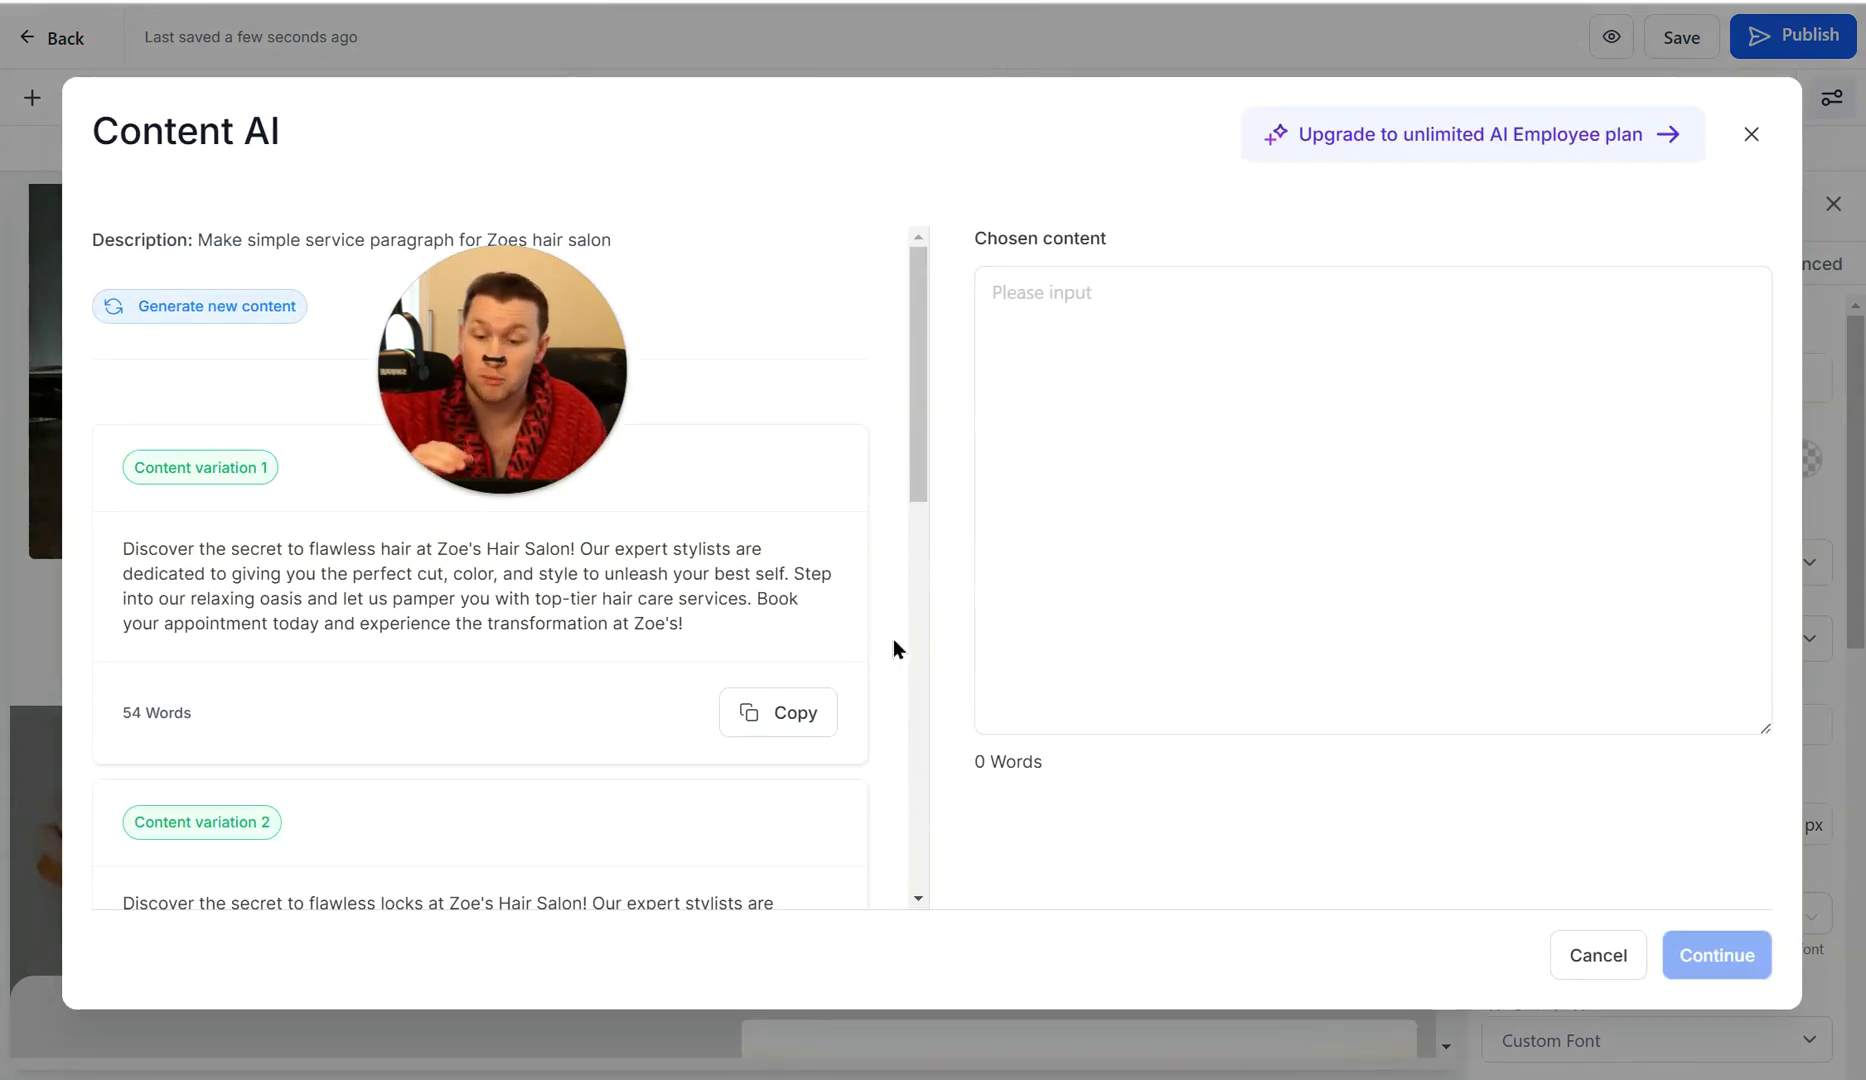
pyautogui.scroll(-3, 786, 692)
pyautogui.scroll(-3, 786, 692)
pyautogui.scroll(3, 685, 715)
pyautogui.scroll(2, 580, 717)
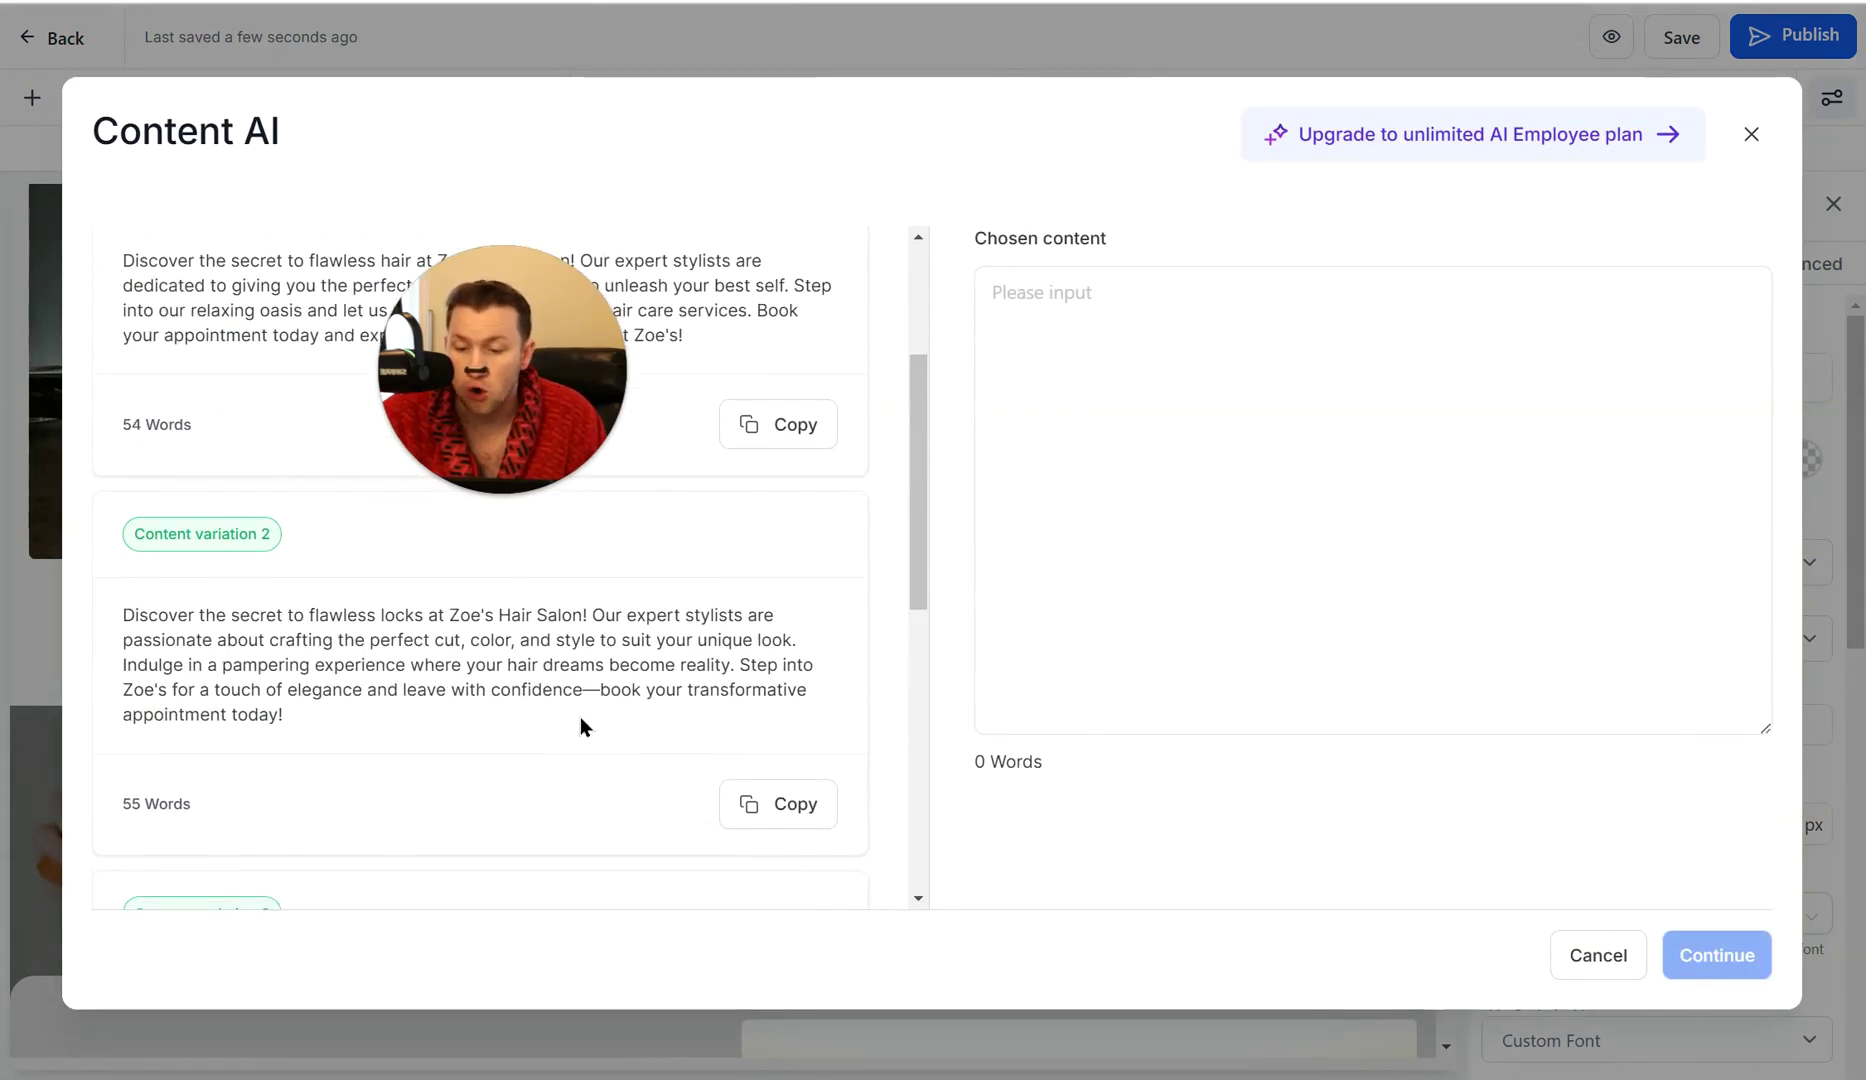
pyautogui.moveTo(580, 717); pyautogui.dragTo(125, 639)
pyautogui.scroll(-5, 462, 797)
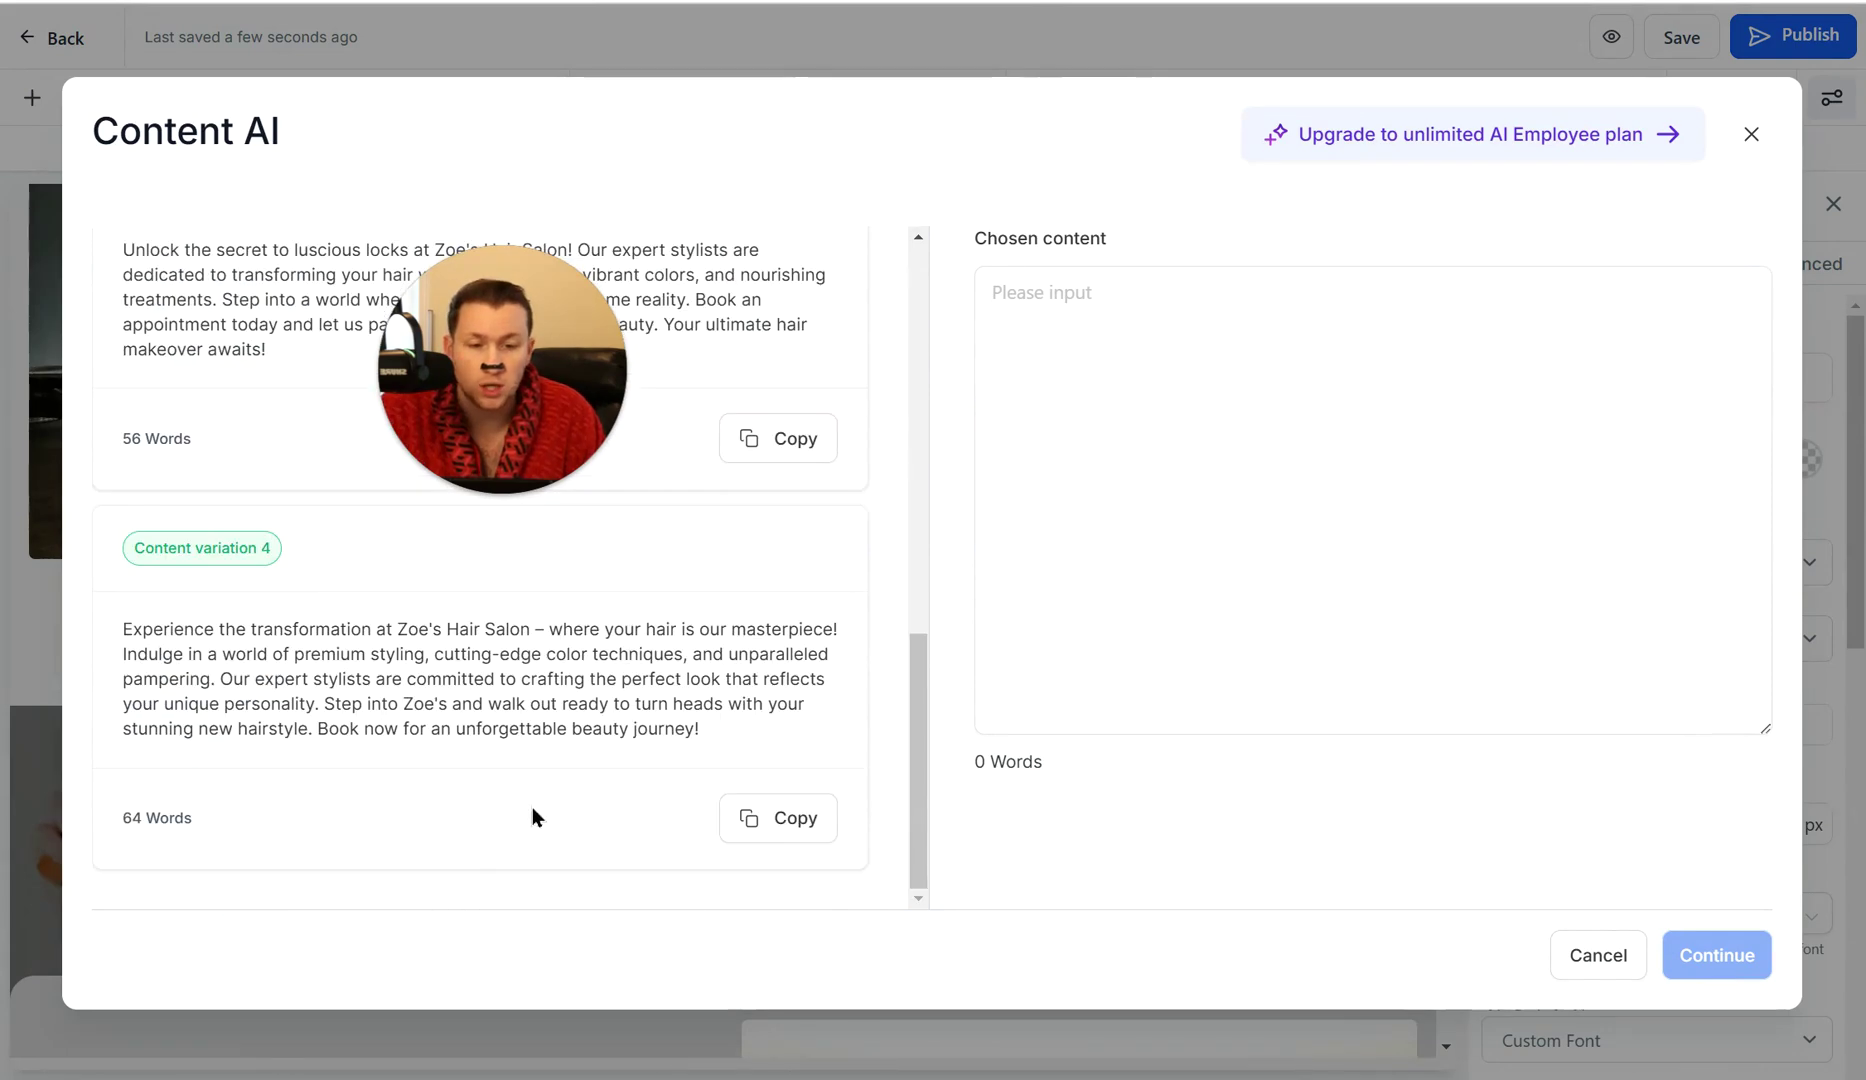
pyautogui.scroll(5, 587, 828)
# Copy Content variation 1, the 54-word Zoe's Hair Salon paragraph, as the chosen content.
pyautogui.click(784, 715)
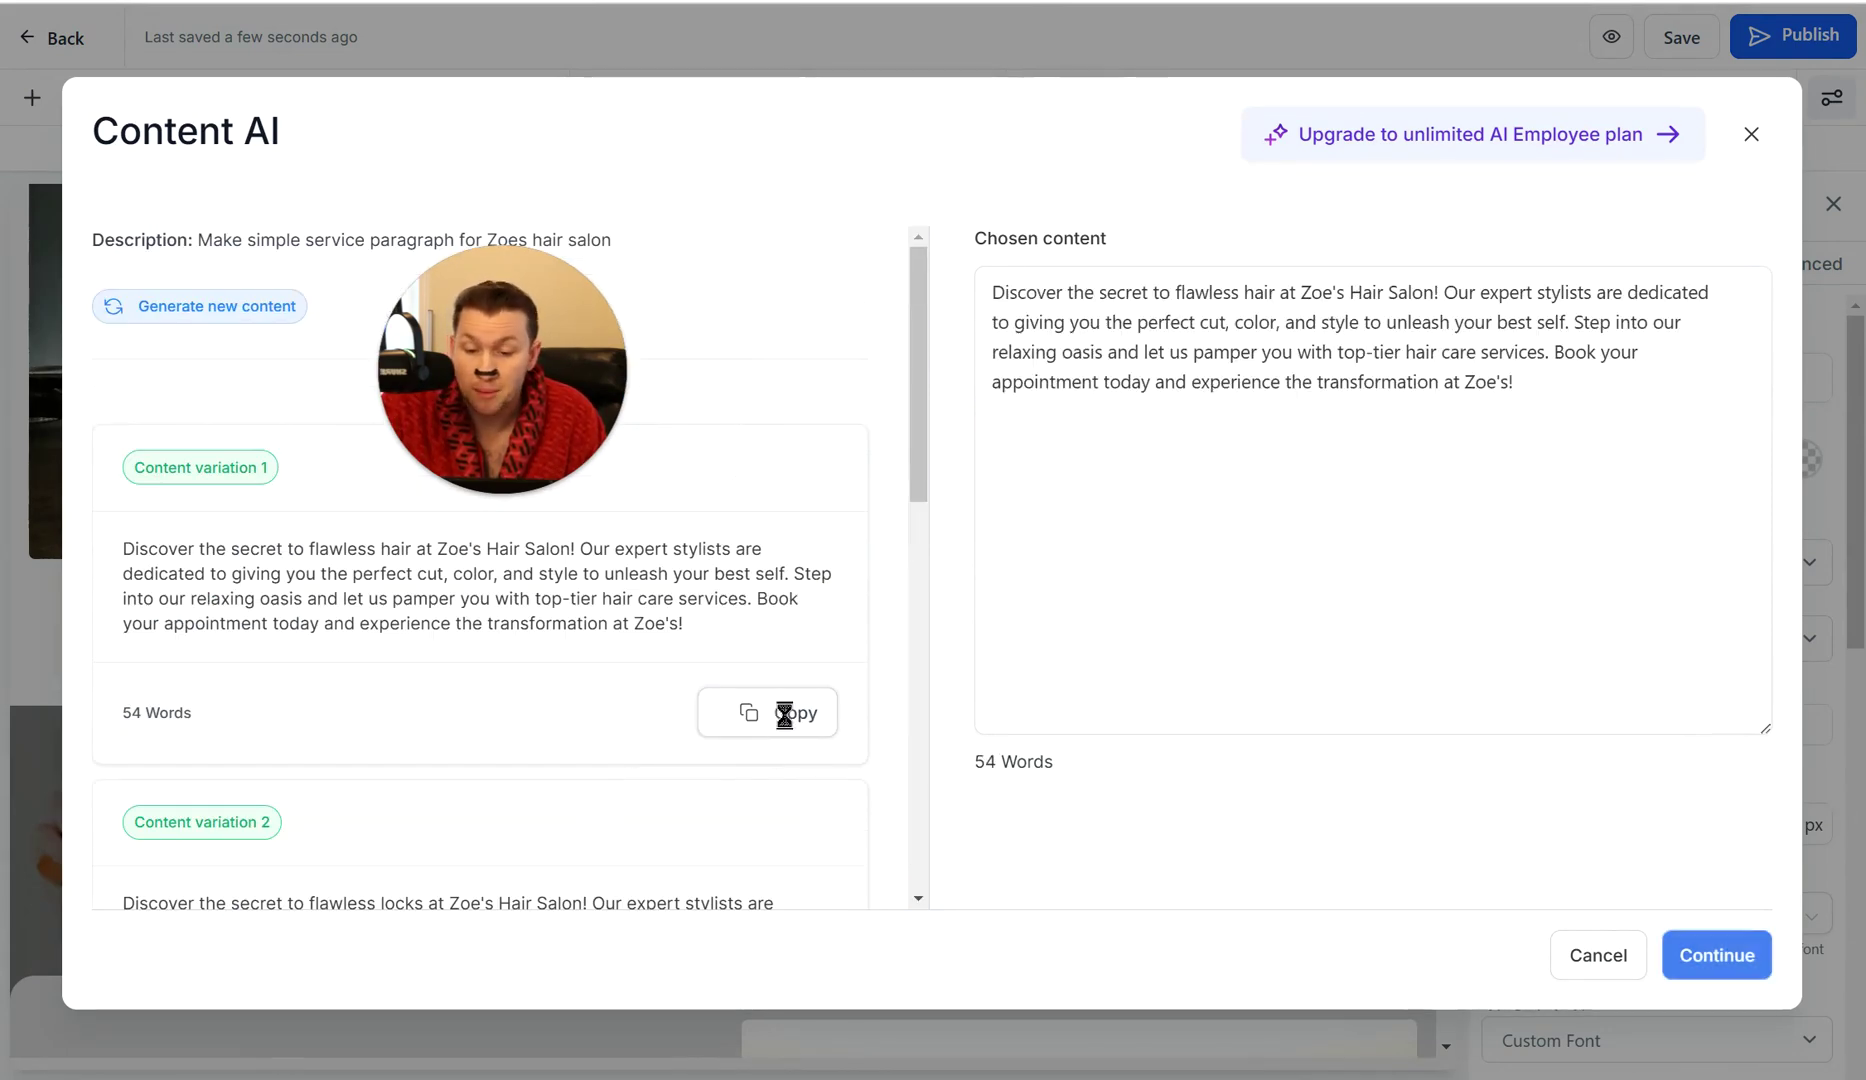
pyautogui.click(1751, 134)
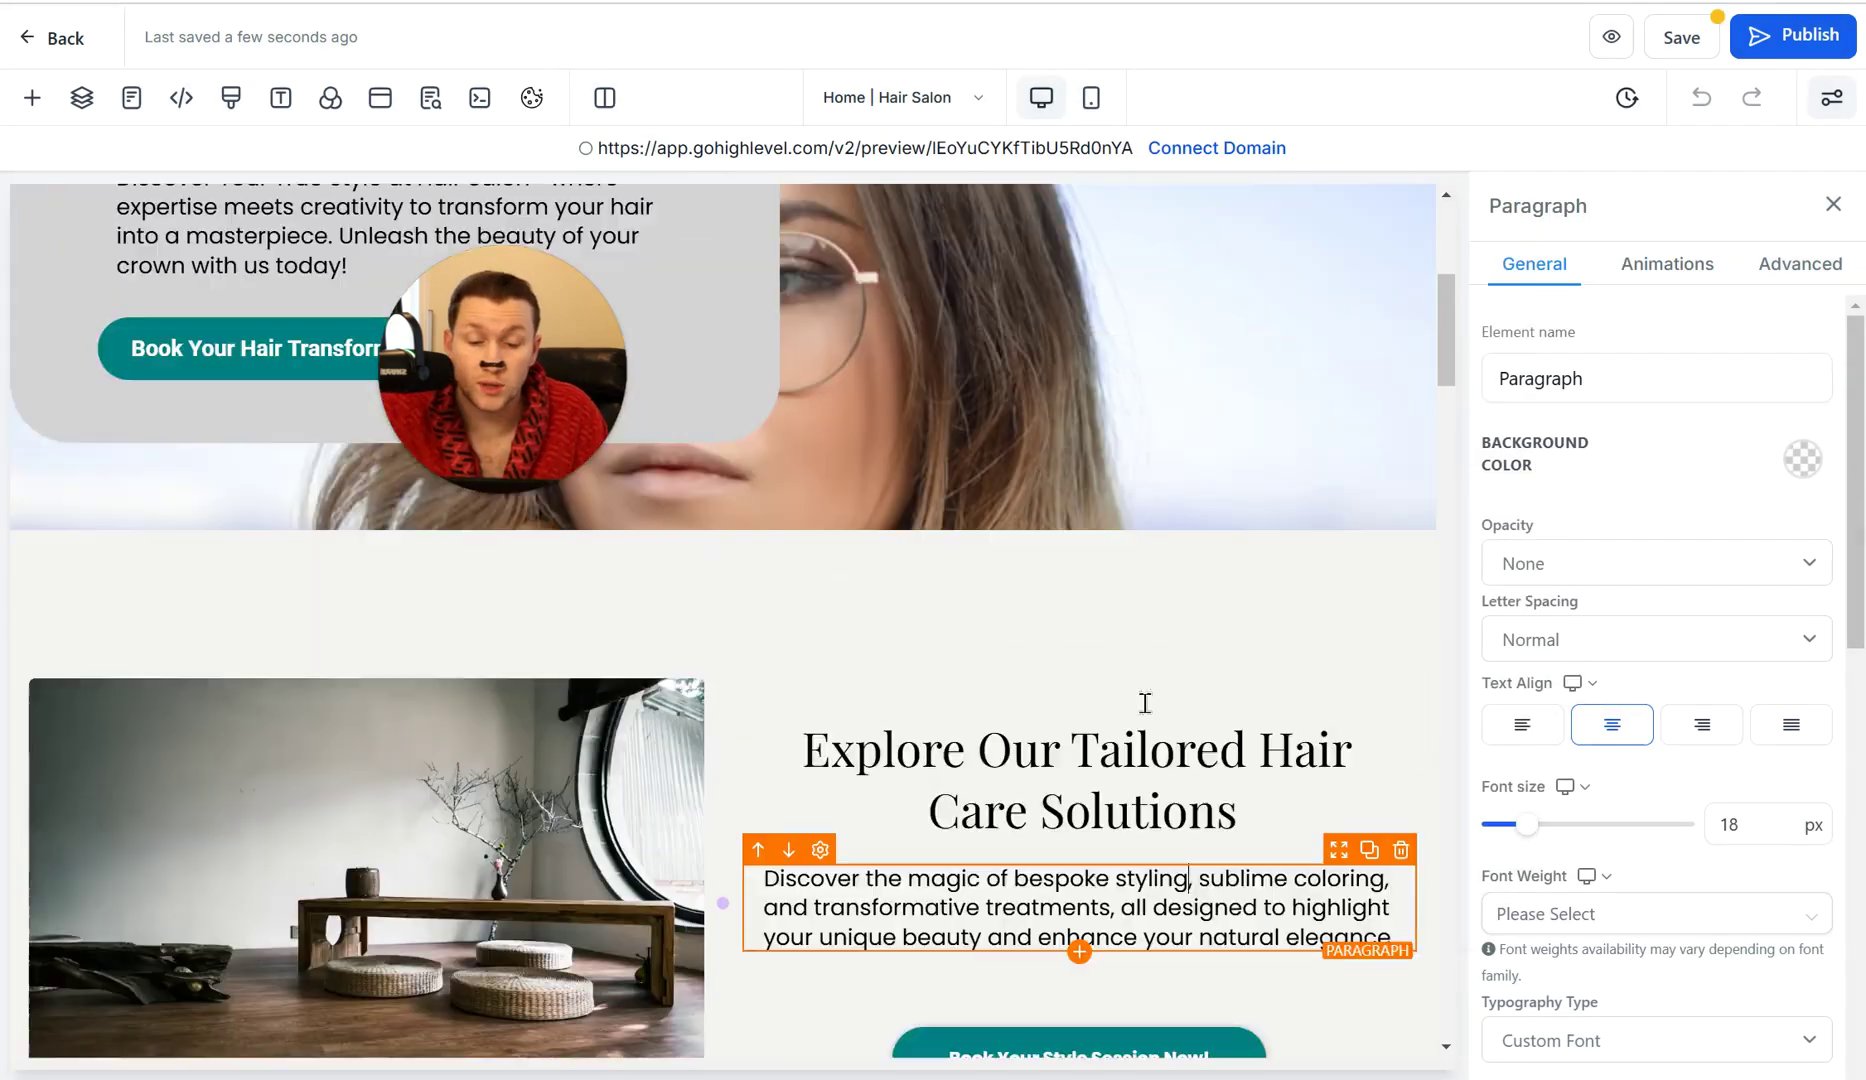
pyautogui.scroll(5, 1246, 759)
pyautogui.scroll(3, 1246, 759)
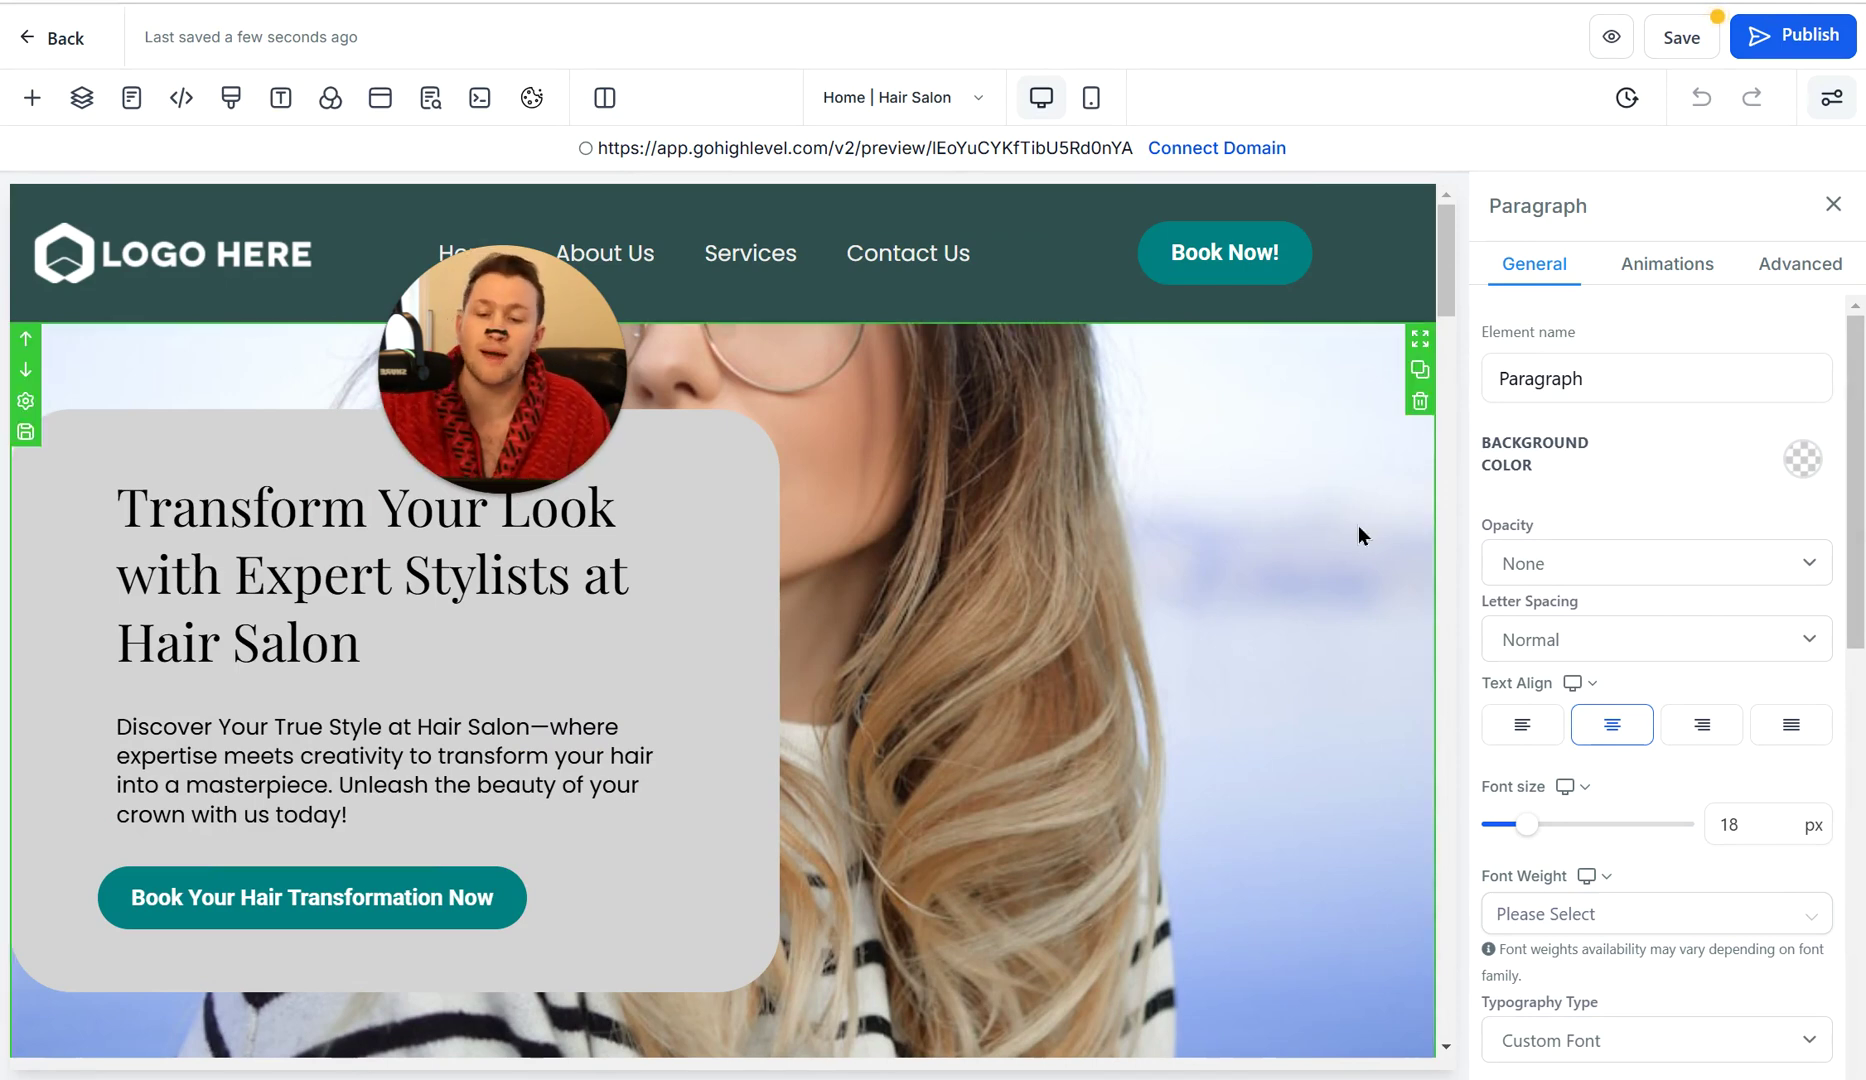
pyautogui.click(528, 738)
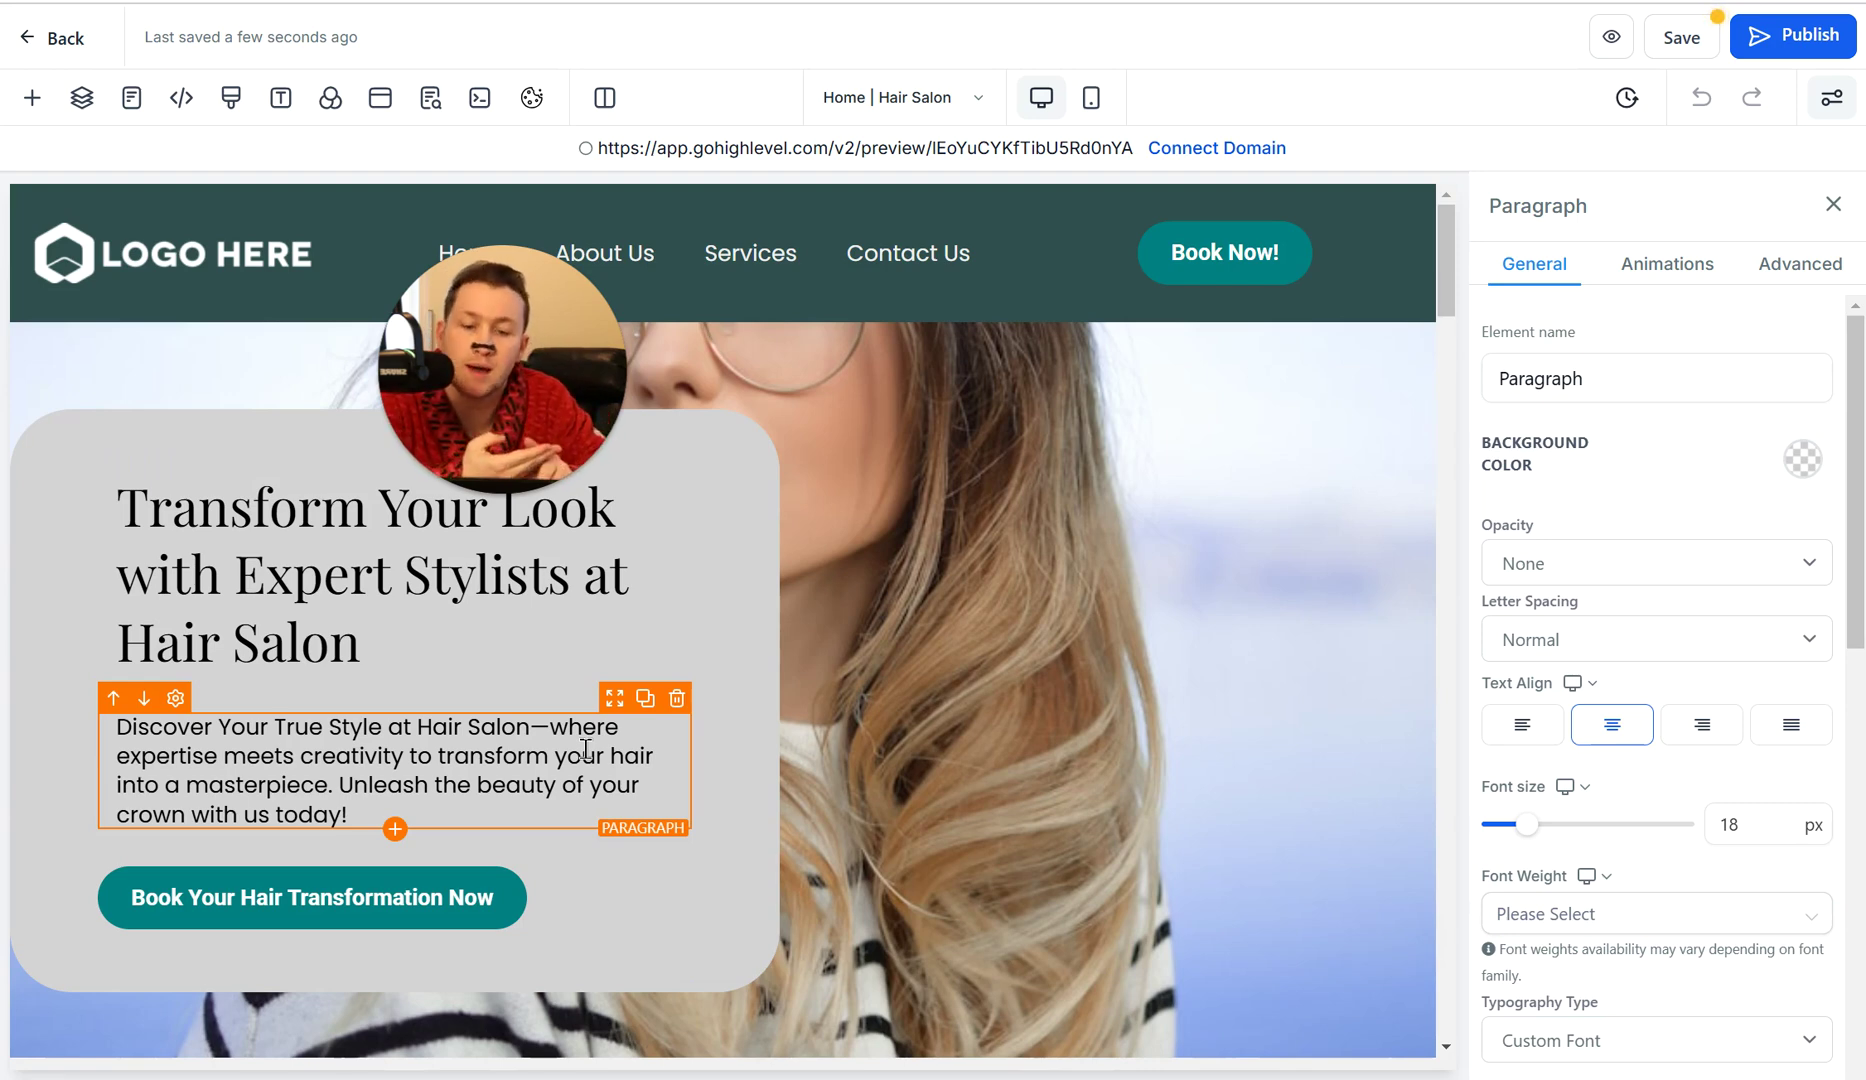
pyautogui.click(1007, 708)
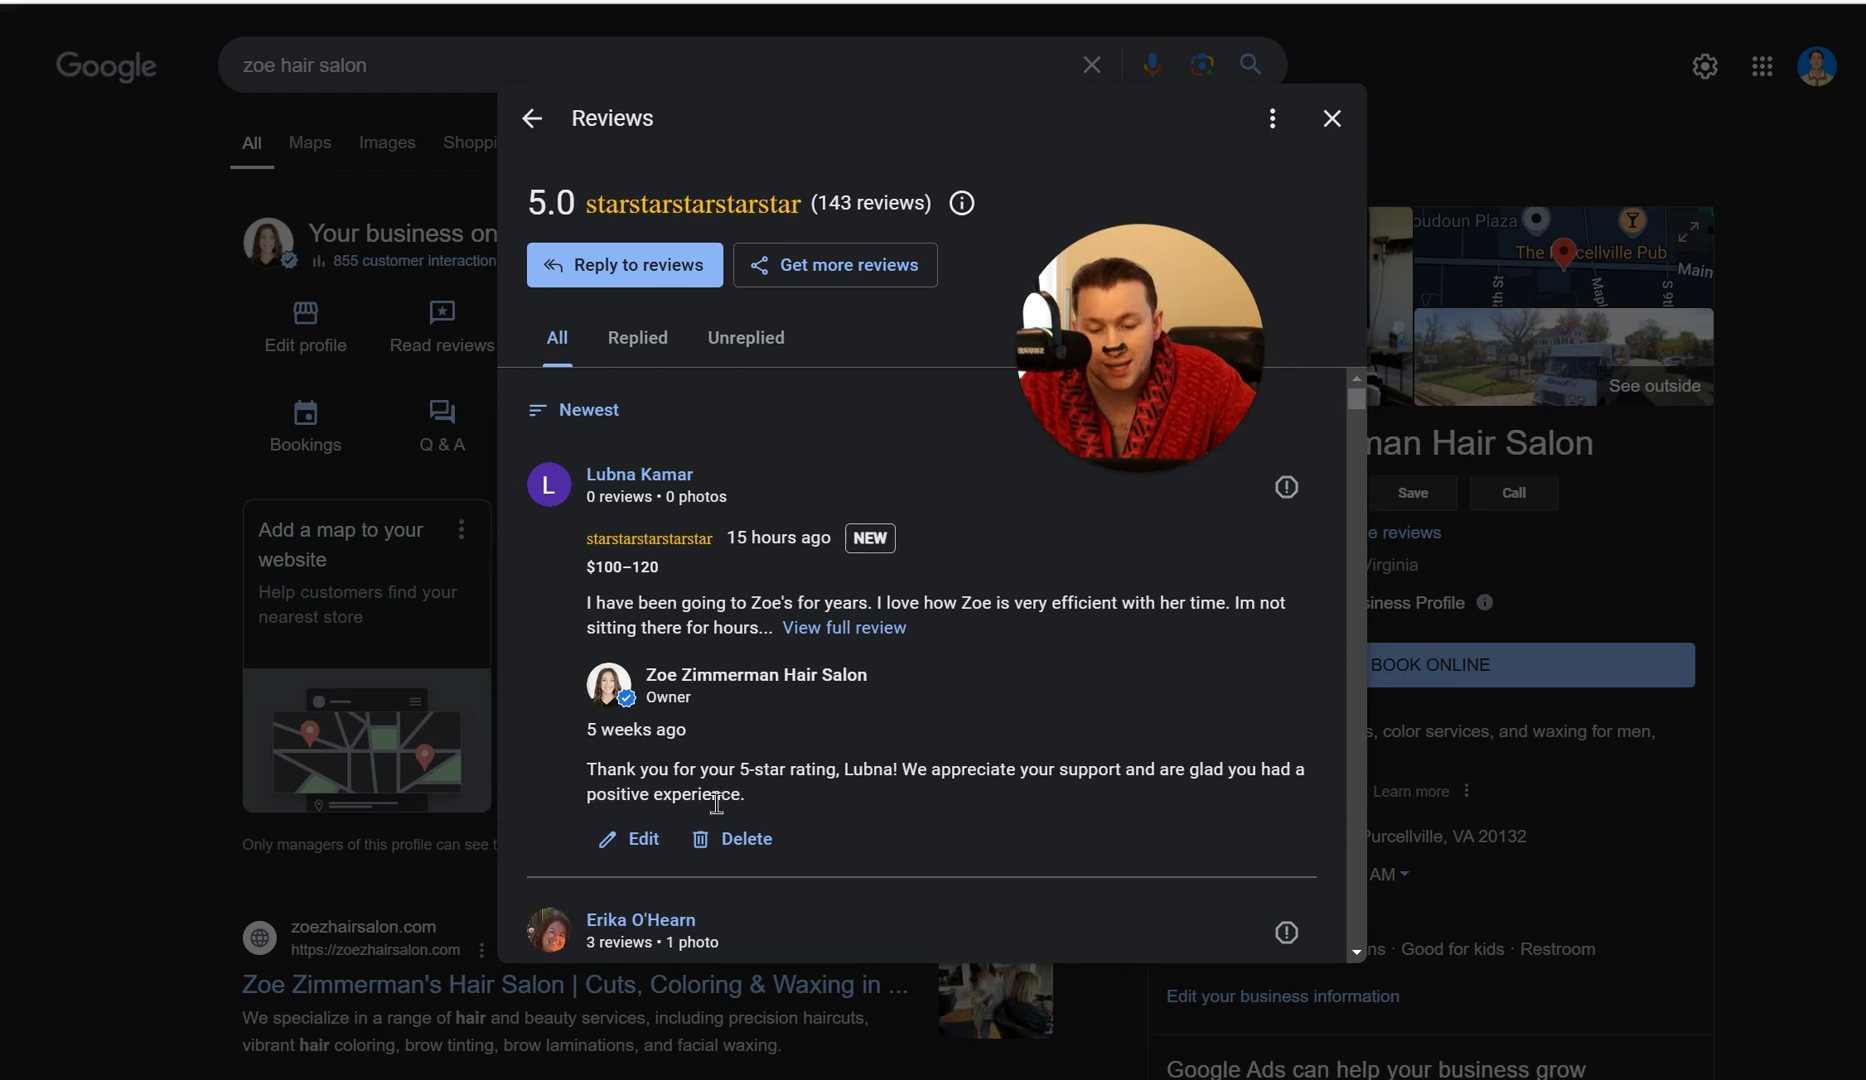
# Highlight the owner's reply to the newest review and expand the second review's full reply.
pyautogui.moveTo(746, 795)
pyautogui.mouseDown()
pyautogui.moveTo(665, 768)
pyautogui.moveTo(743, 792)
pyautogui.mouseUp()
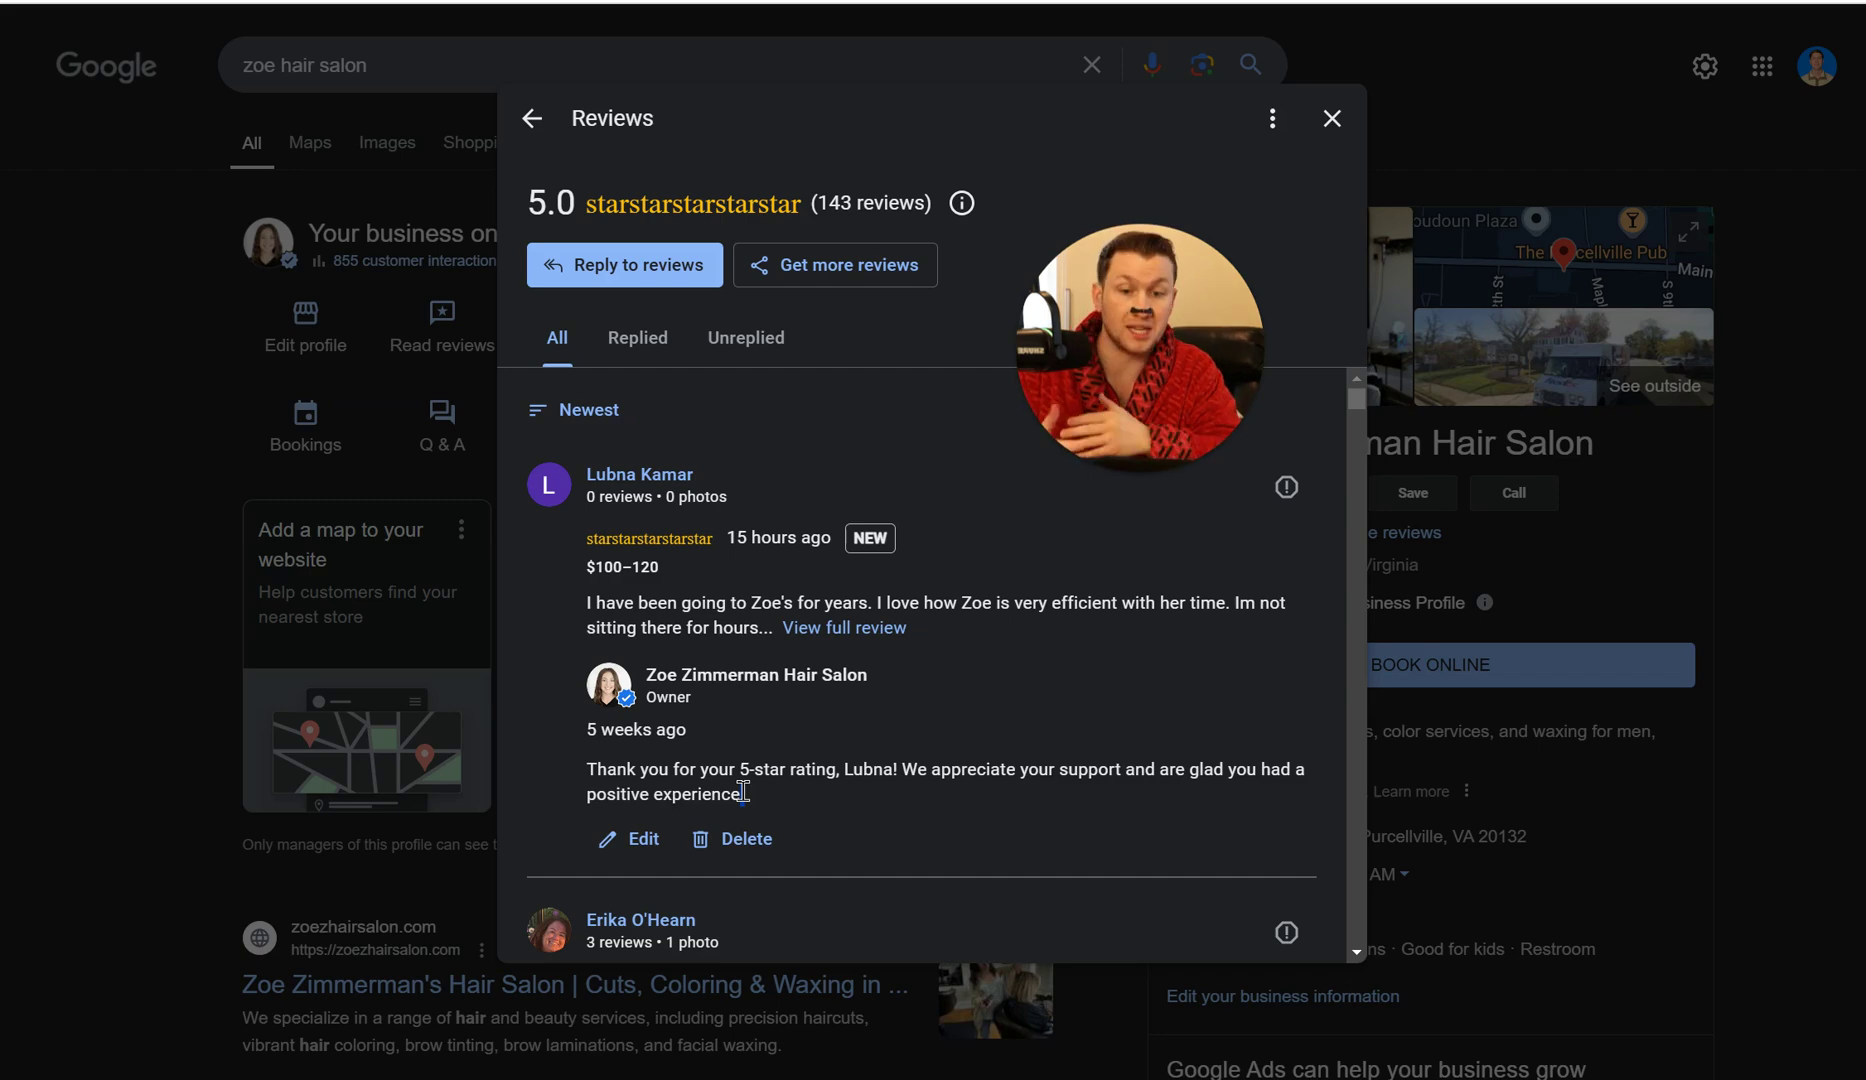
pyautogui.scroll(-5, 848, 839)
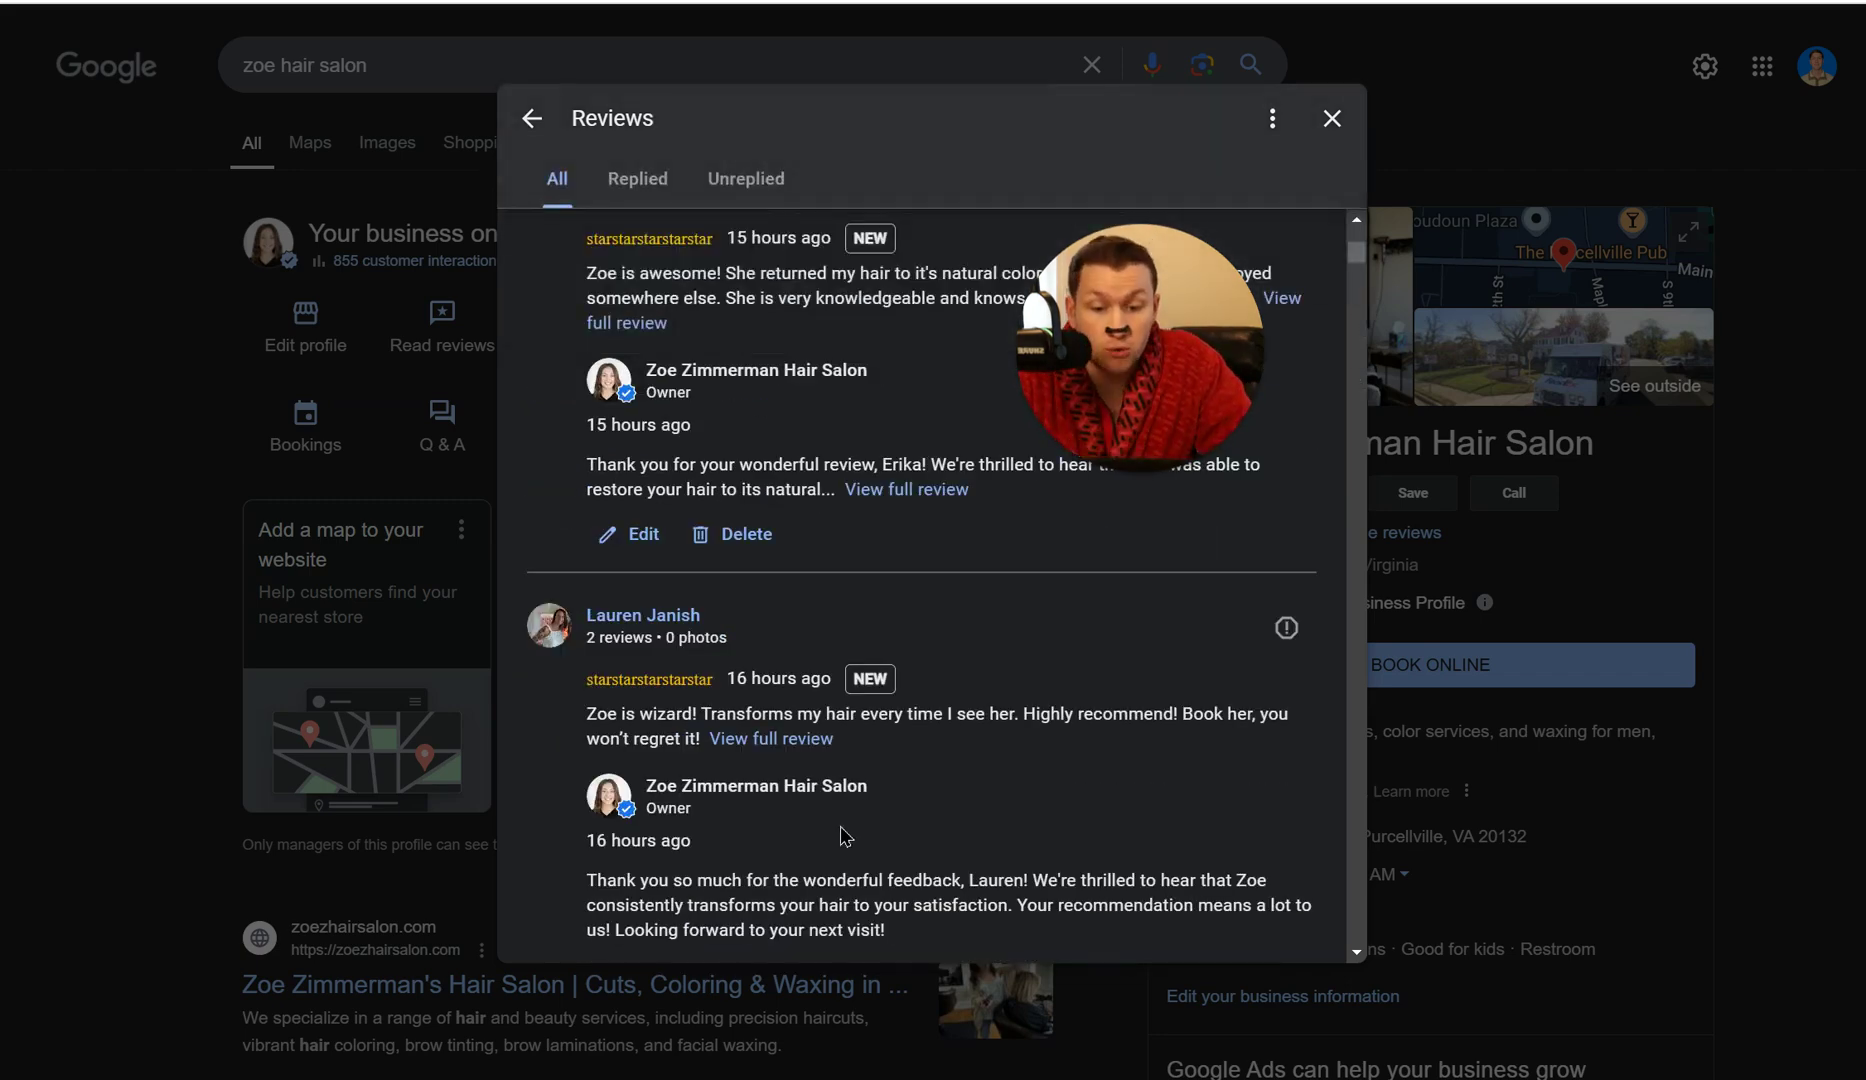
pyautogui.click(904, 489)
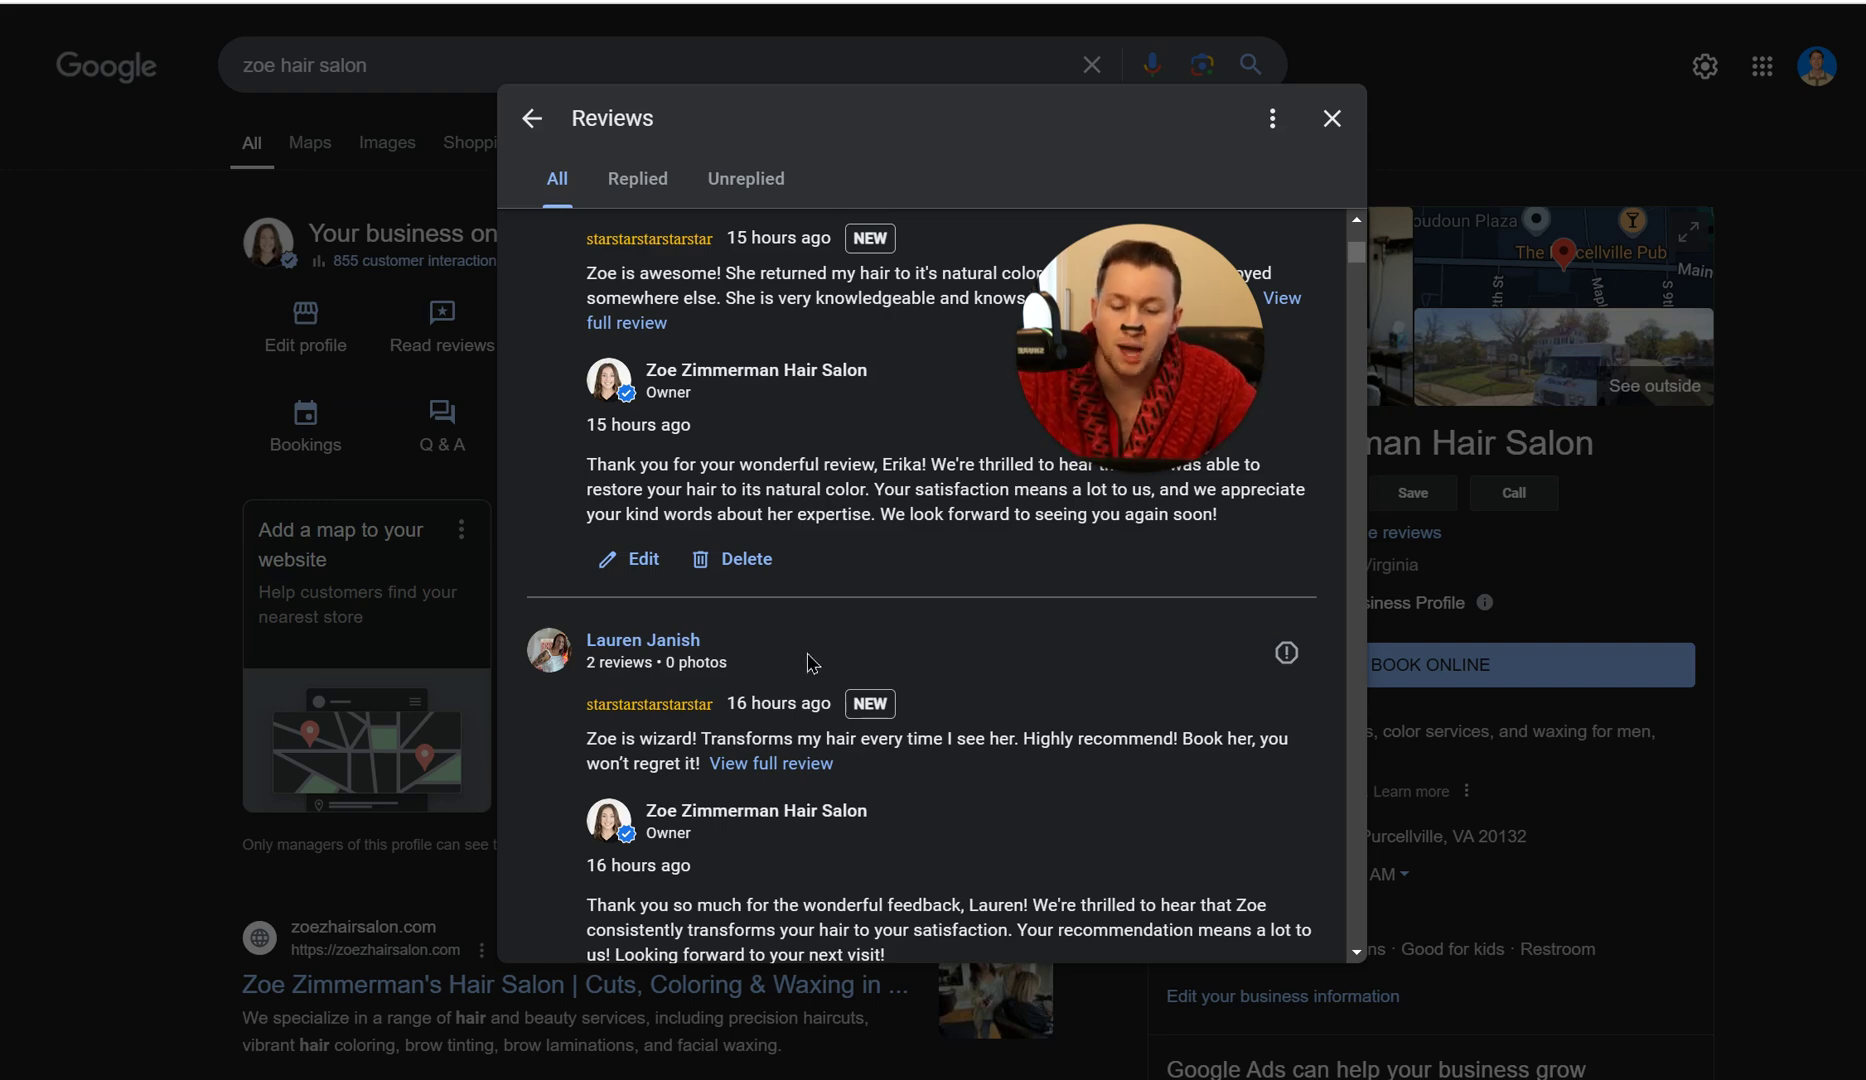
pyautogui.scroll(-8, 899, 660)
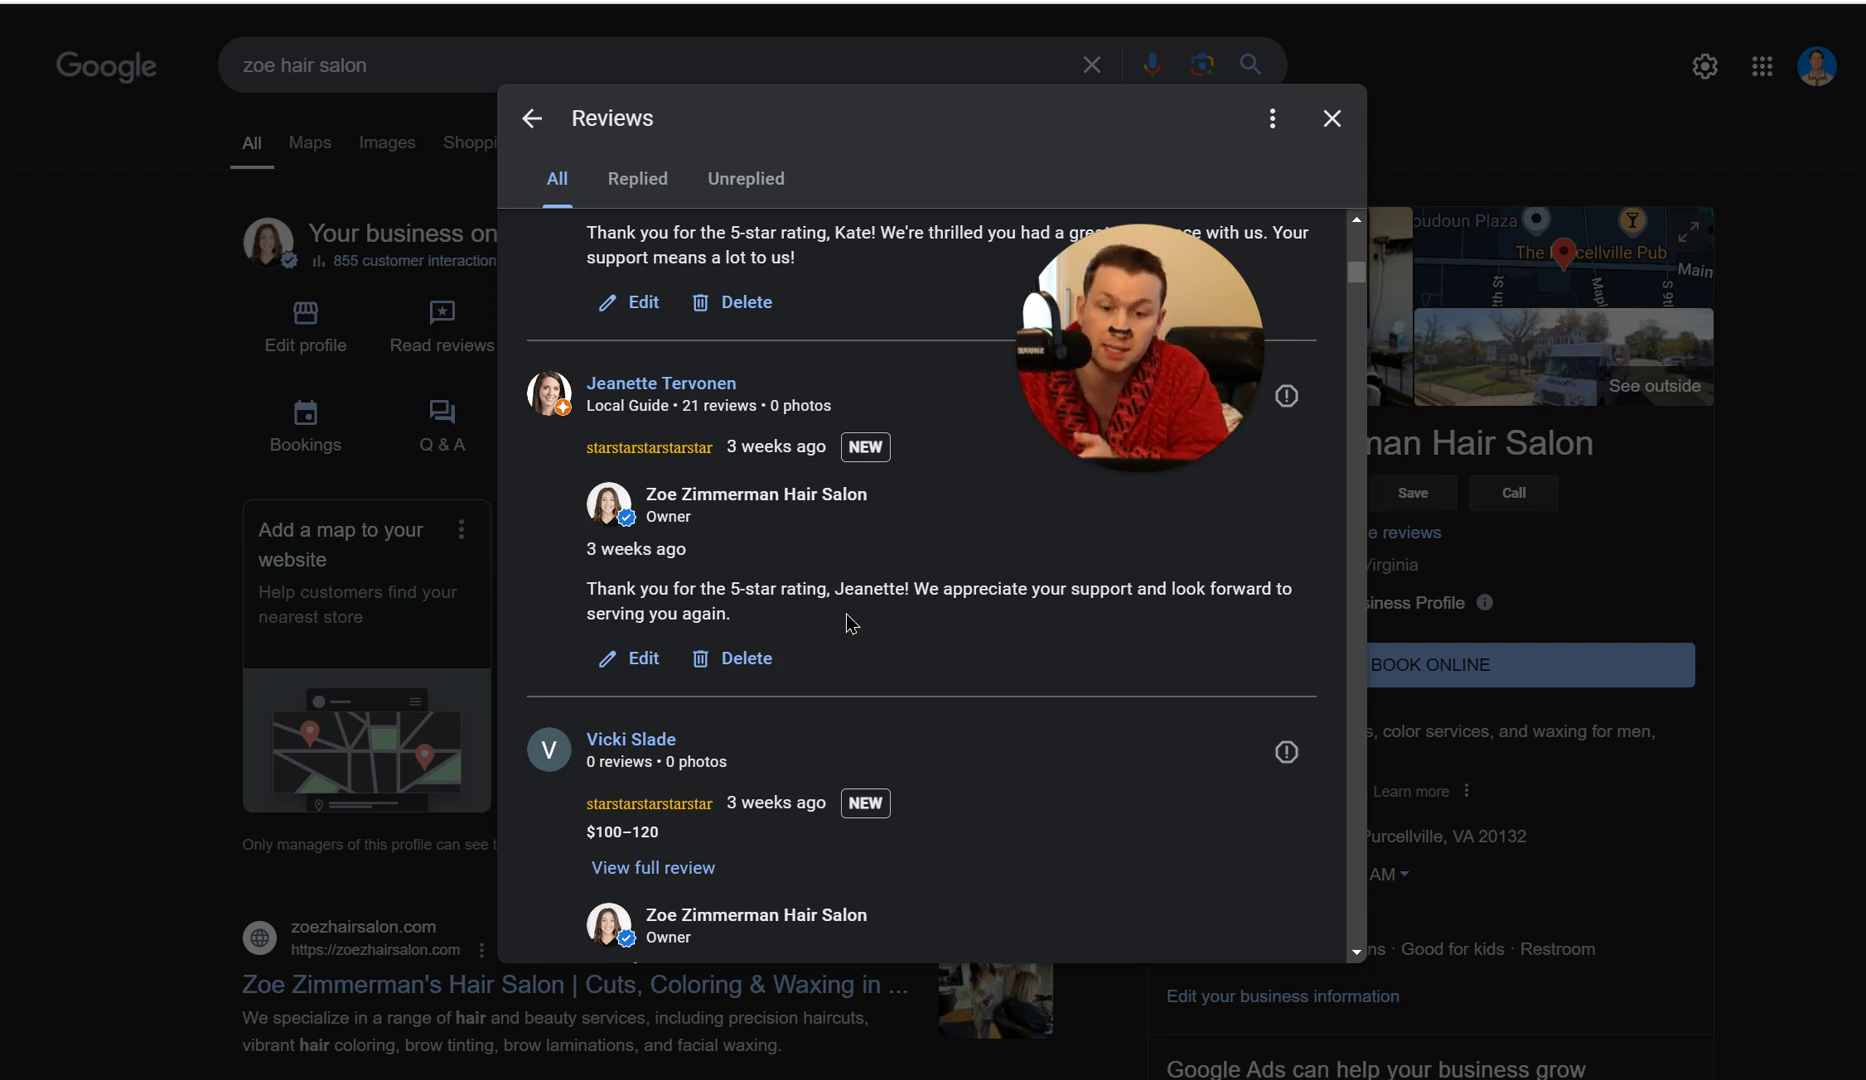
pyautogui.scroll(-3, 816, 664)
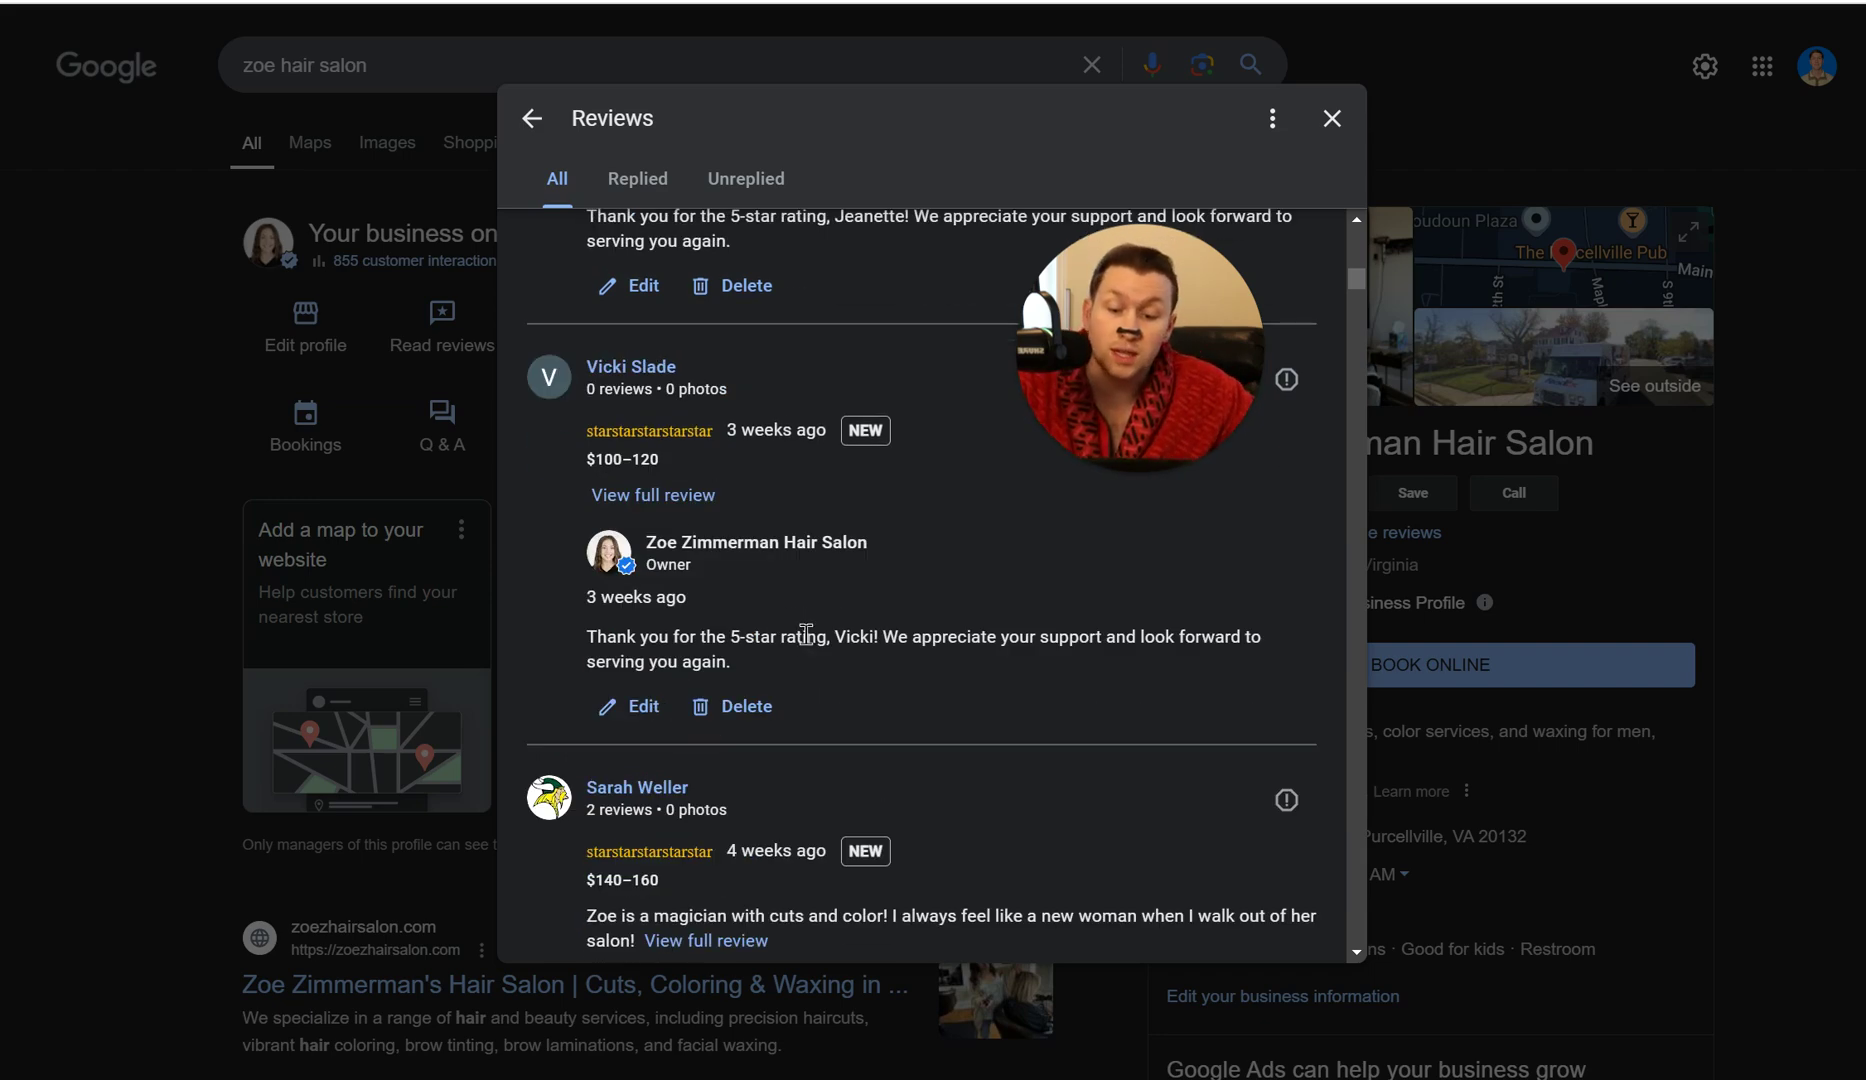
pyautogui.scroll(-3, 901, 667)
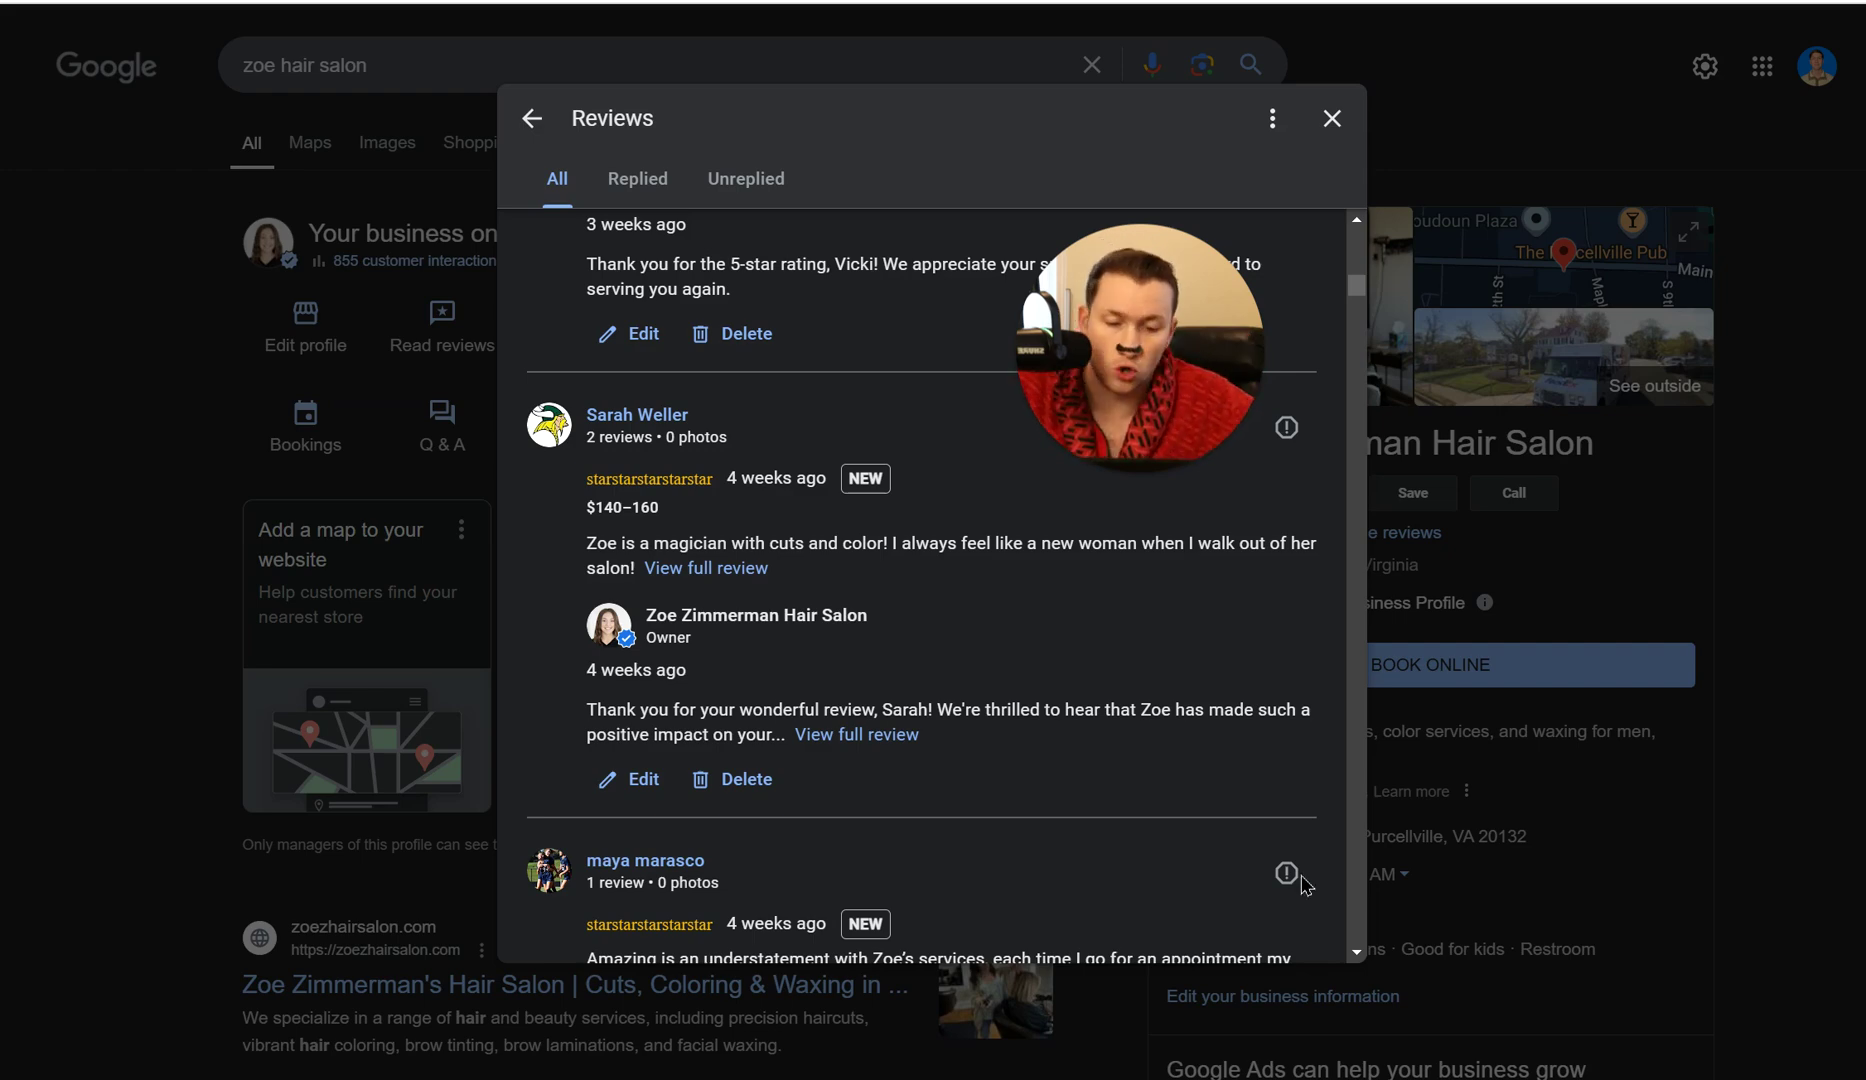
pyautogui.scroll(4, 869, 522)
pyautogui.scroll(4, 923, 397)
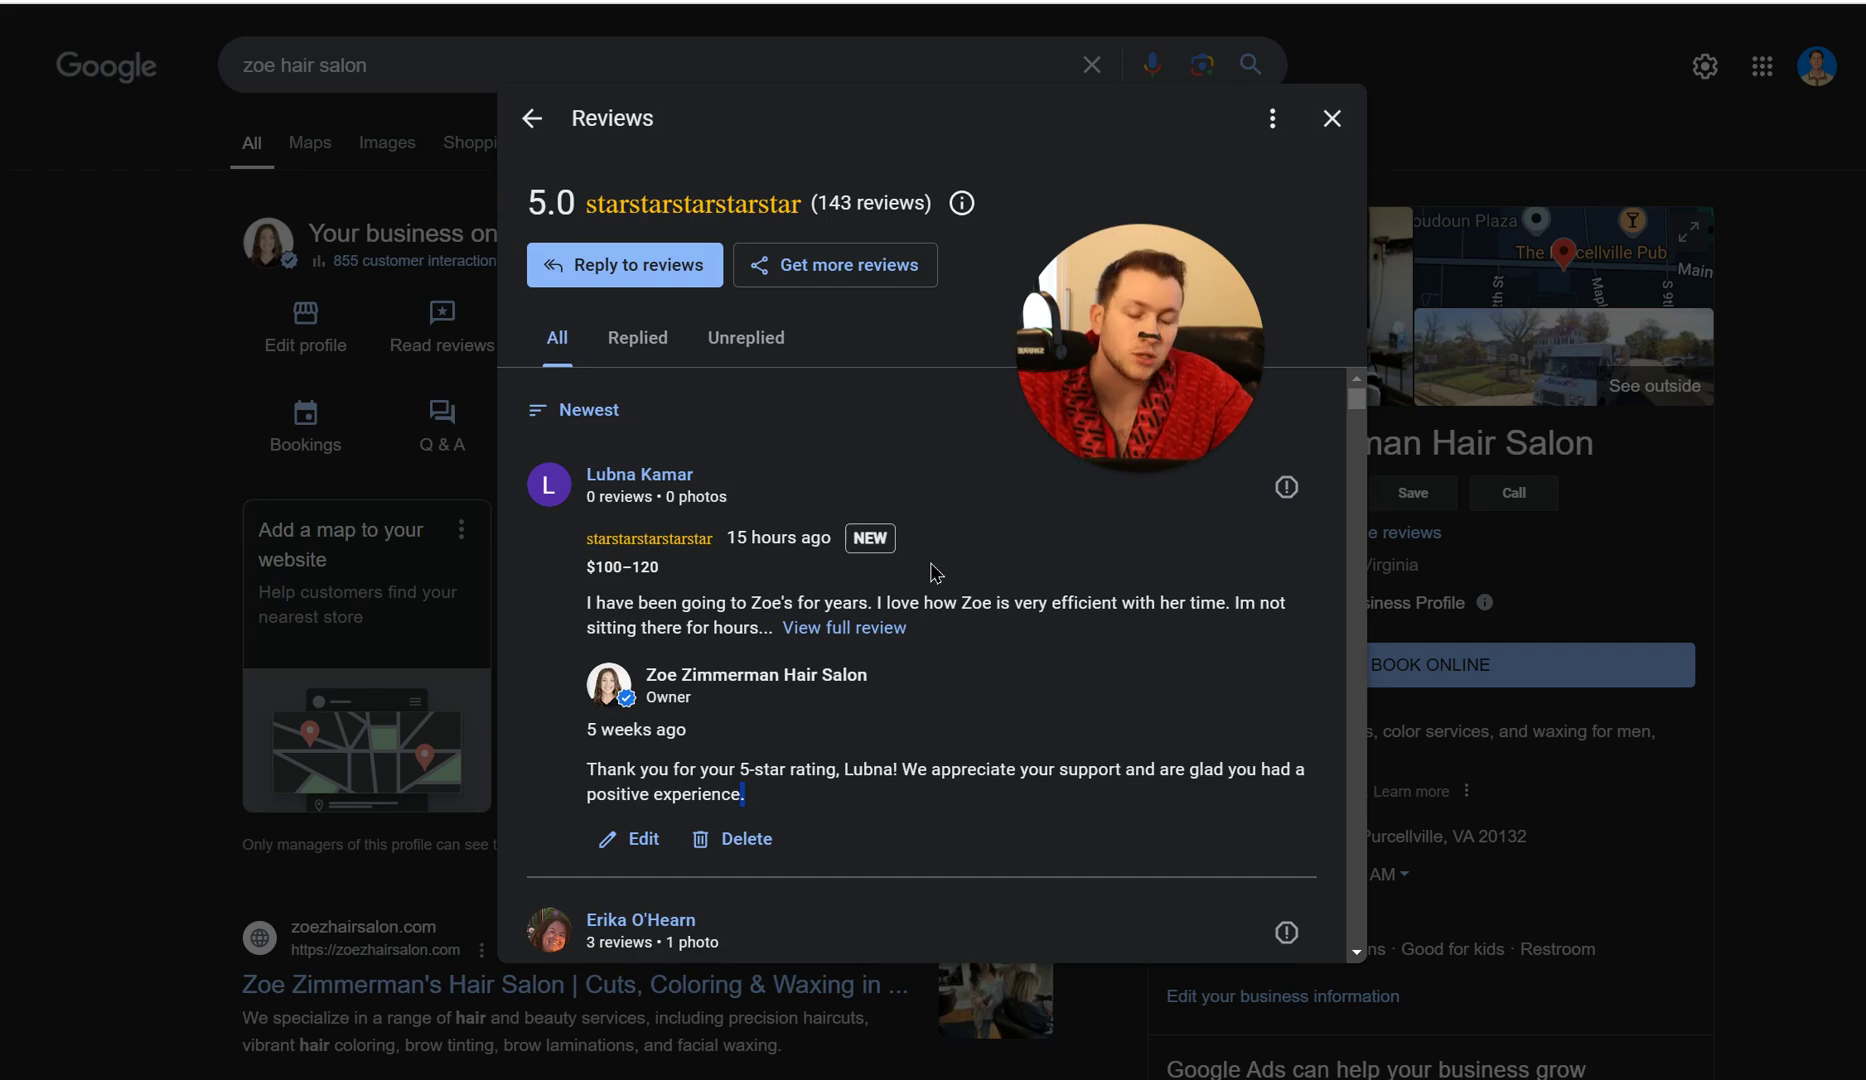
pyautogui.scroll(-3, 988, 569)
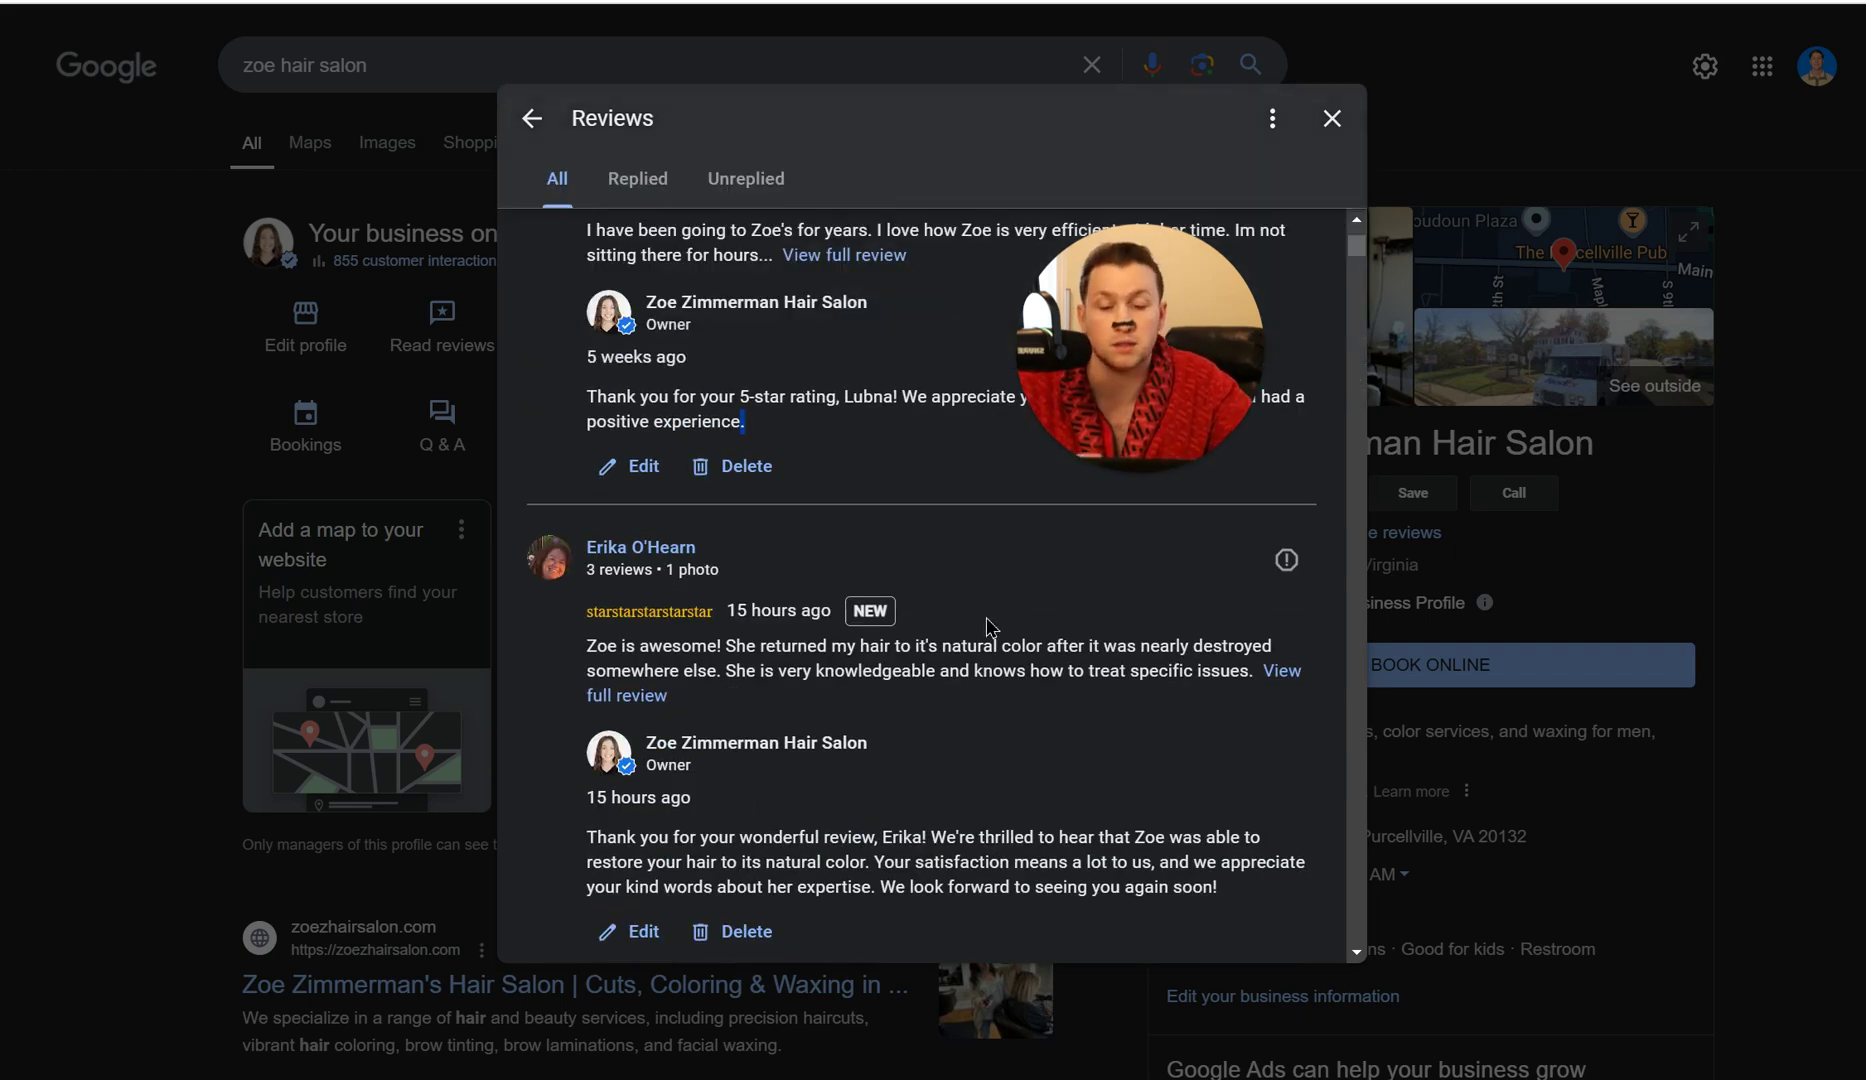
pyautogui.scroll(3, 988, 628)
pyautogui.scroll(2, 988, 628)
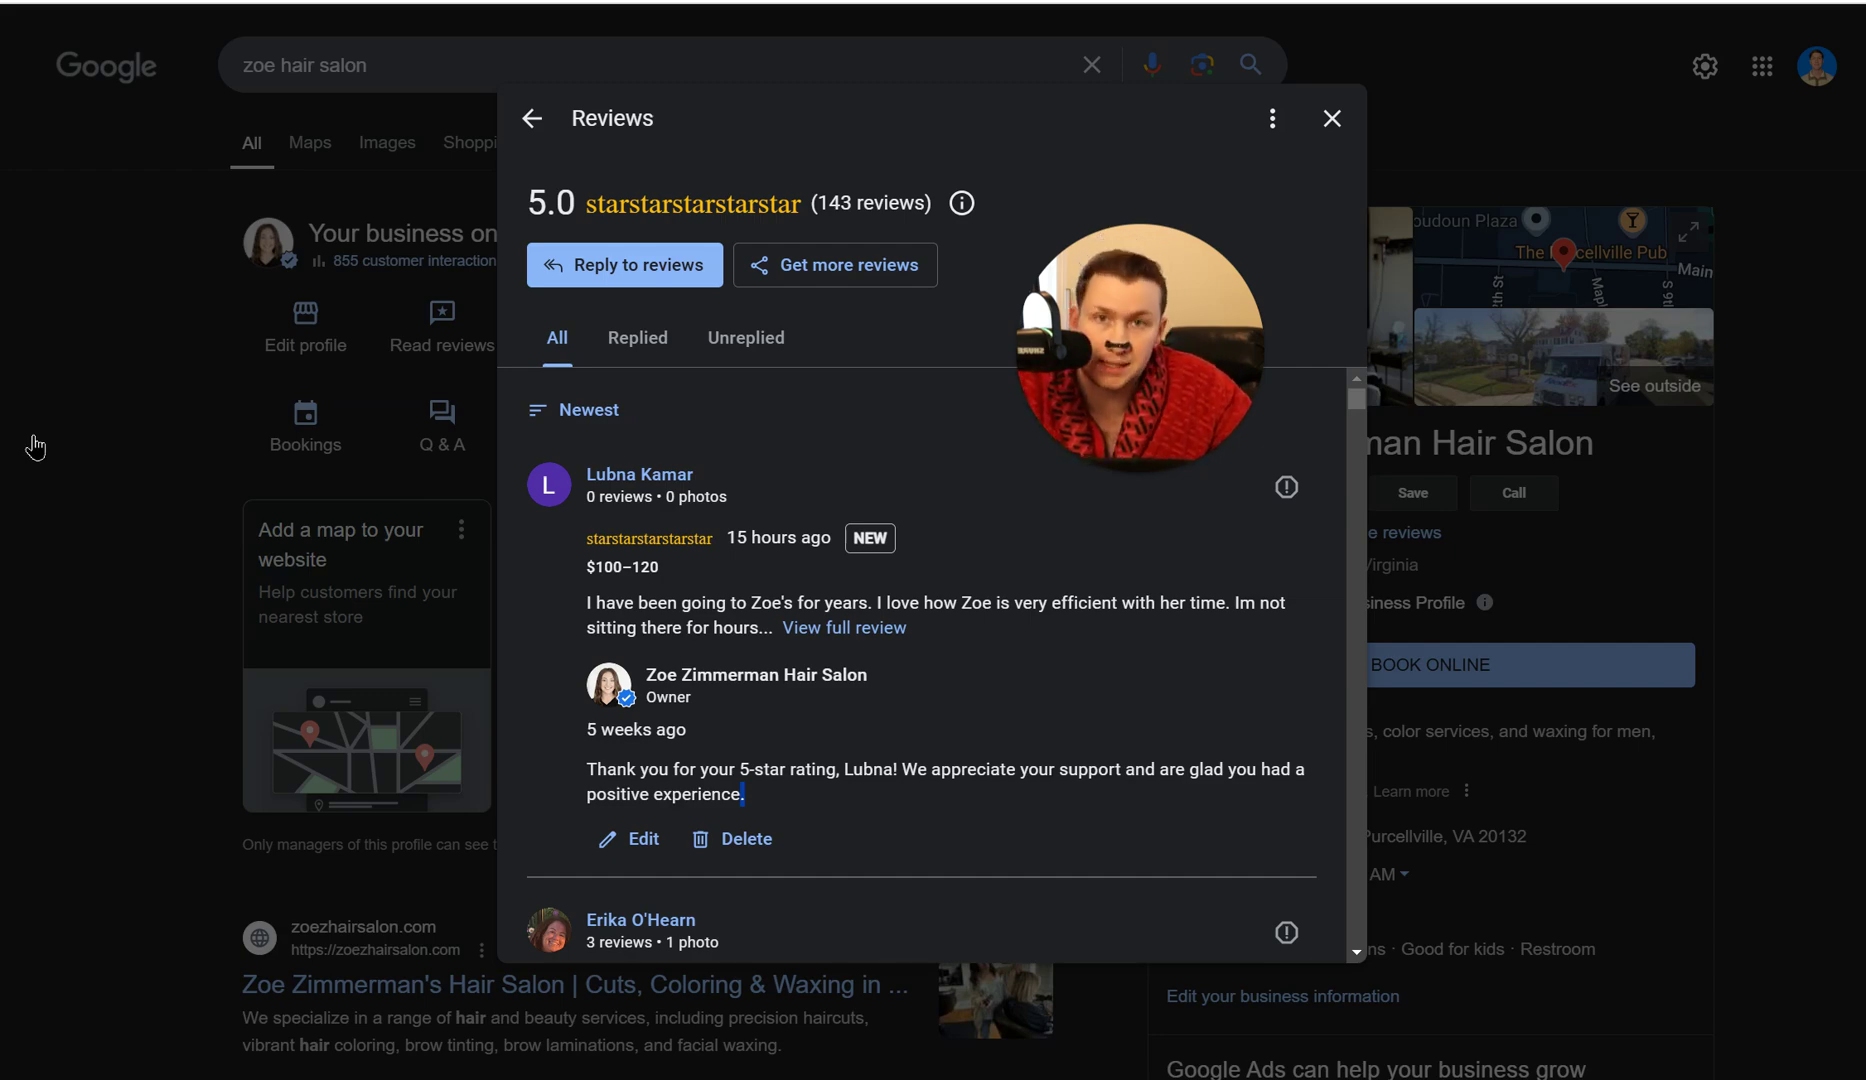
pyautogui.scroll(-3, 837, 601)
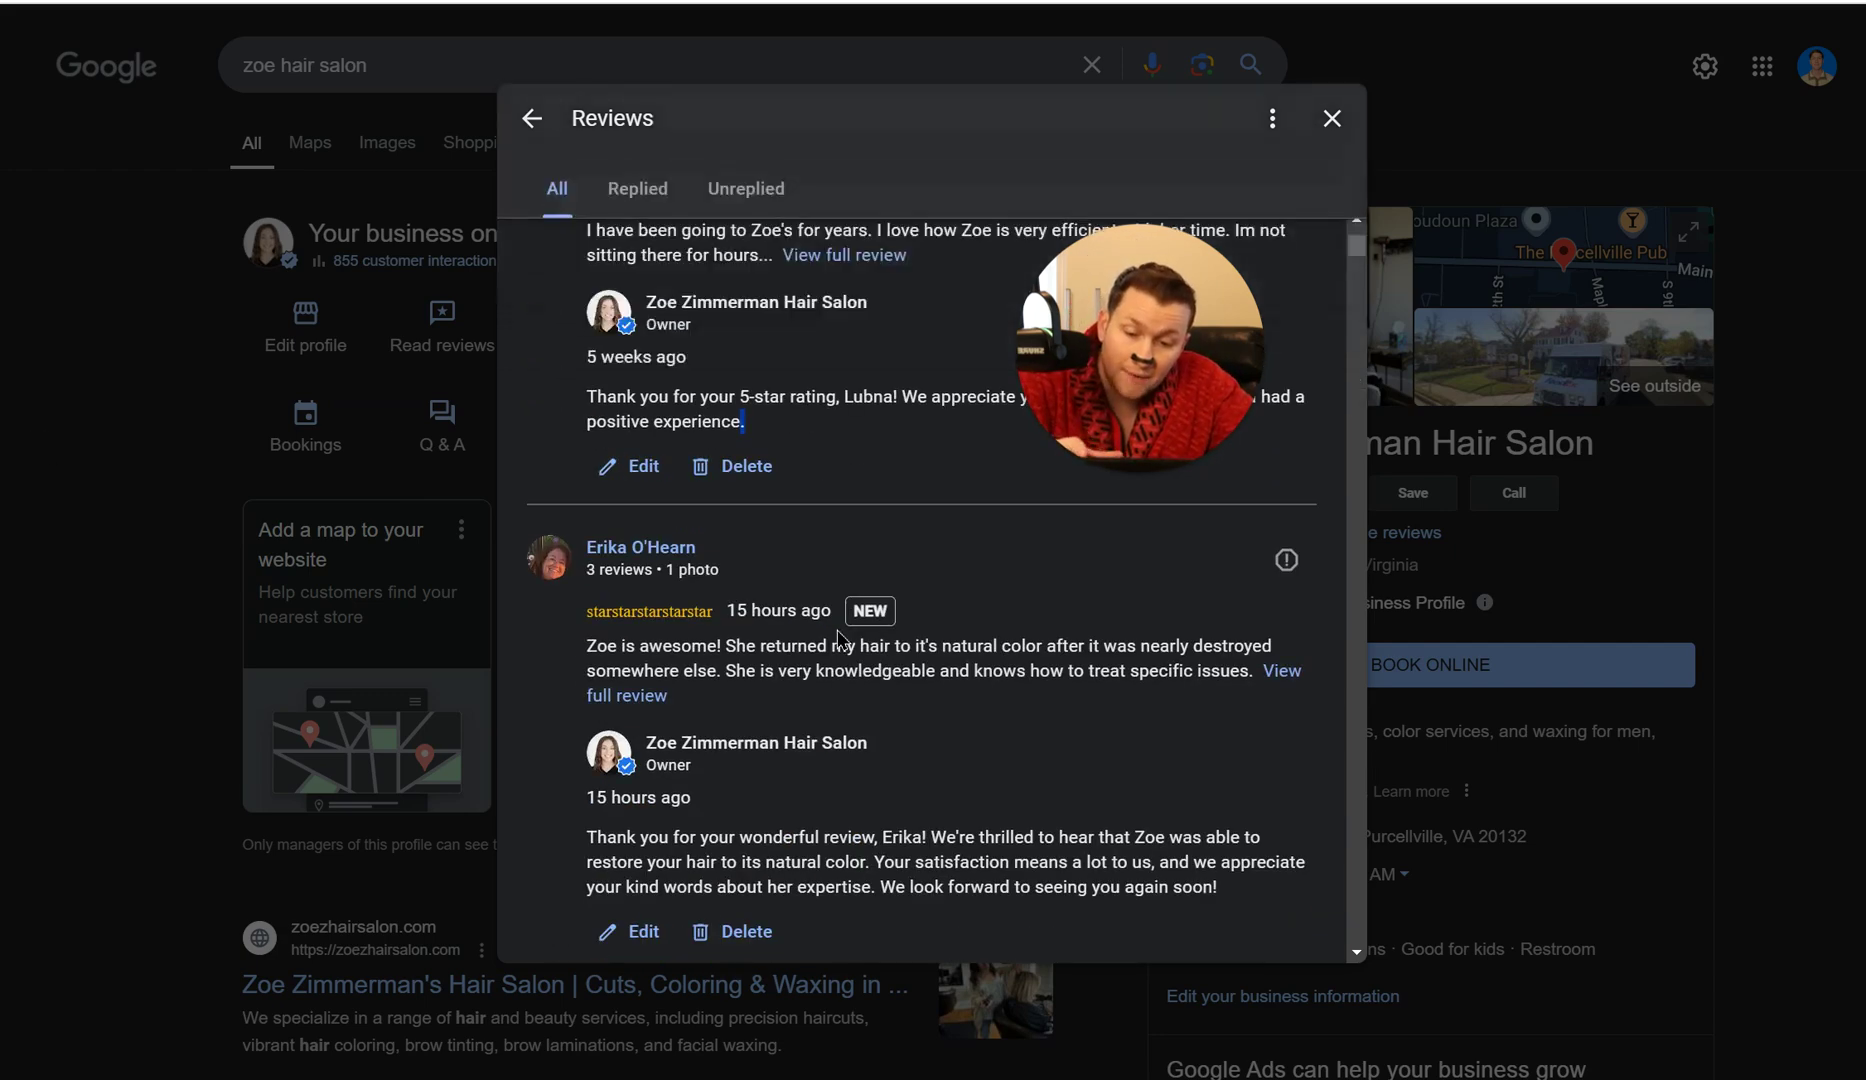
pyautogui.scroll(3, 837, 601)
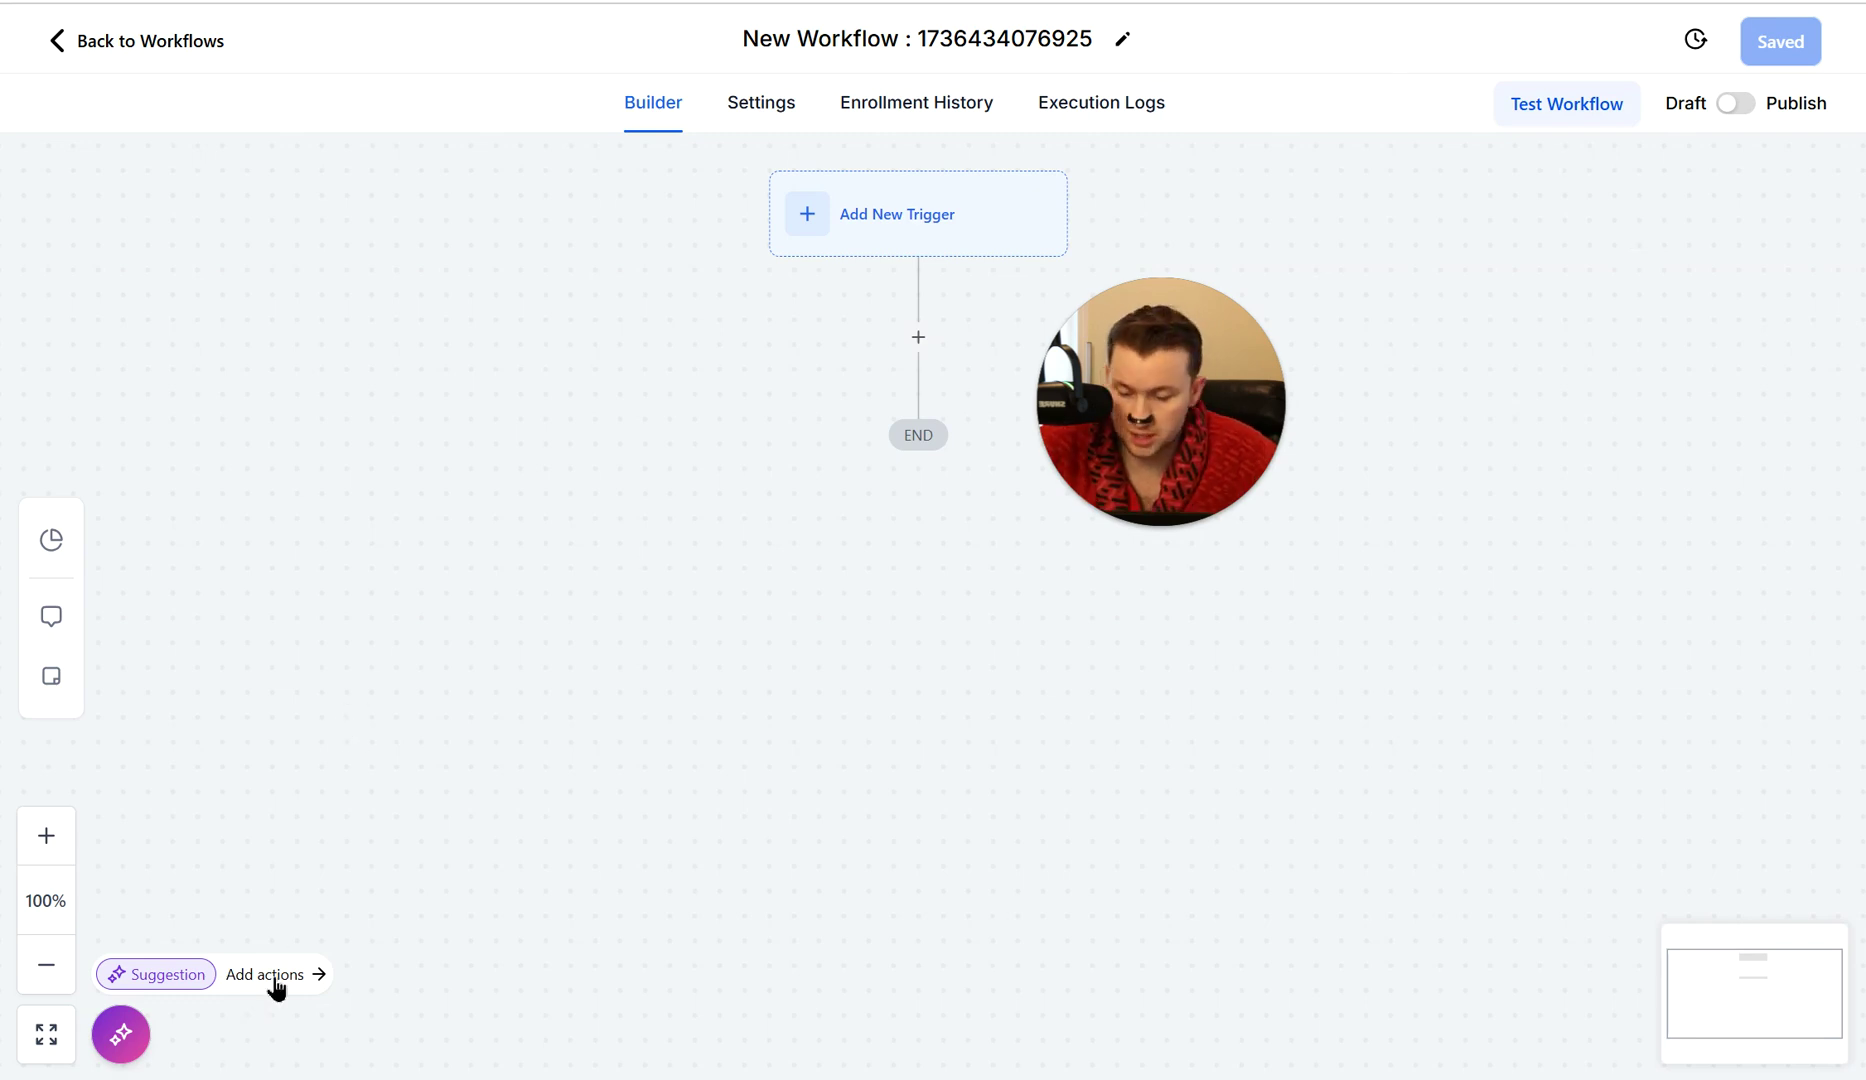
# Bring up Workflow AI's suggested actions and ready its message box for input.
pyautogui.click(267, 981)
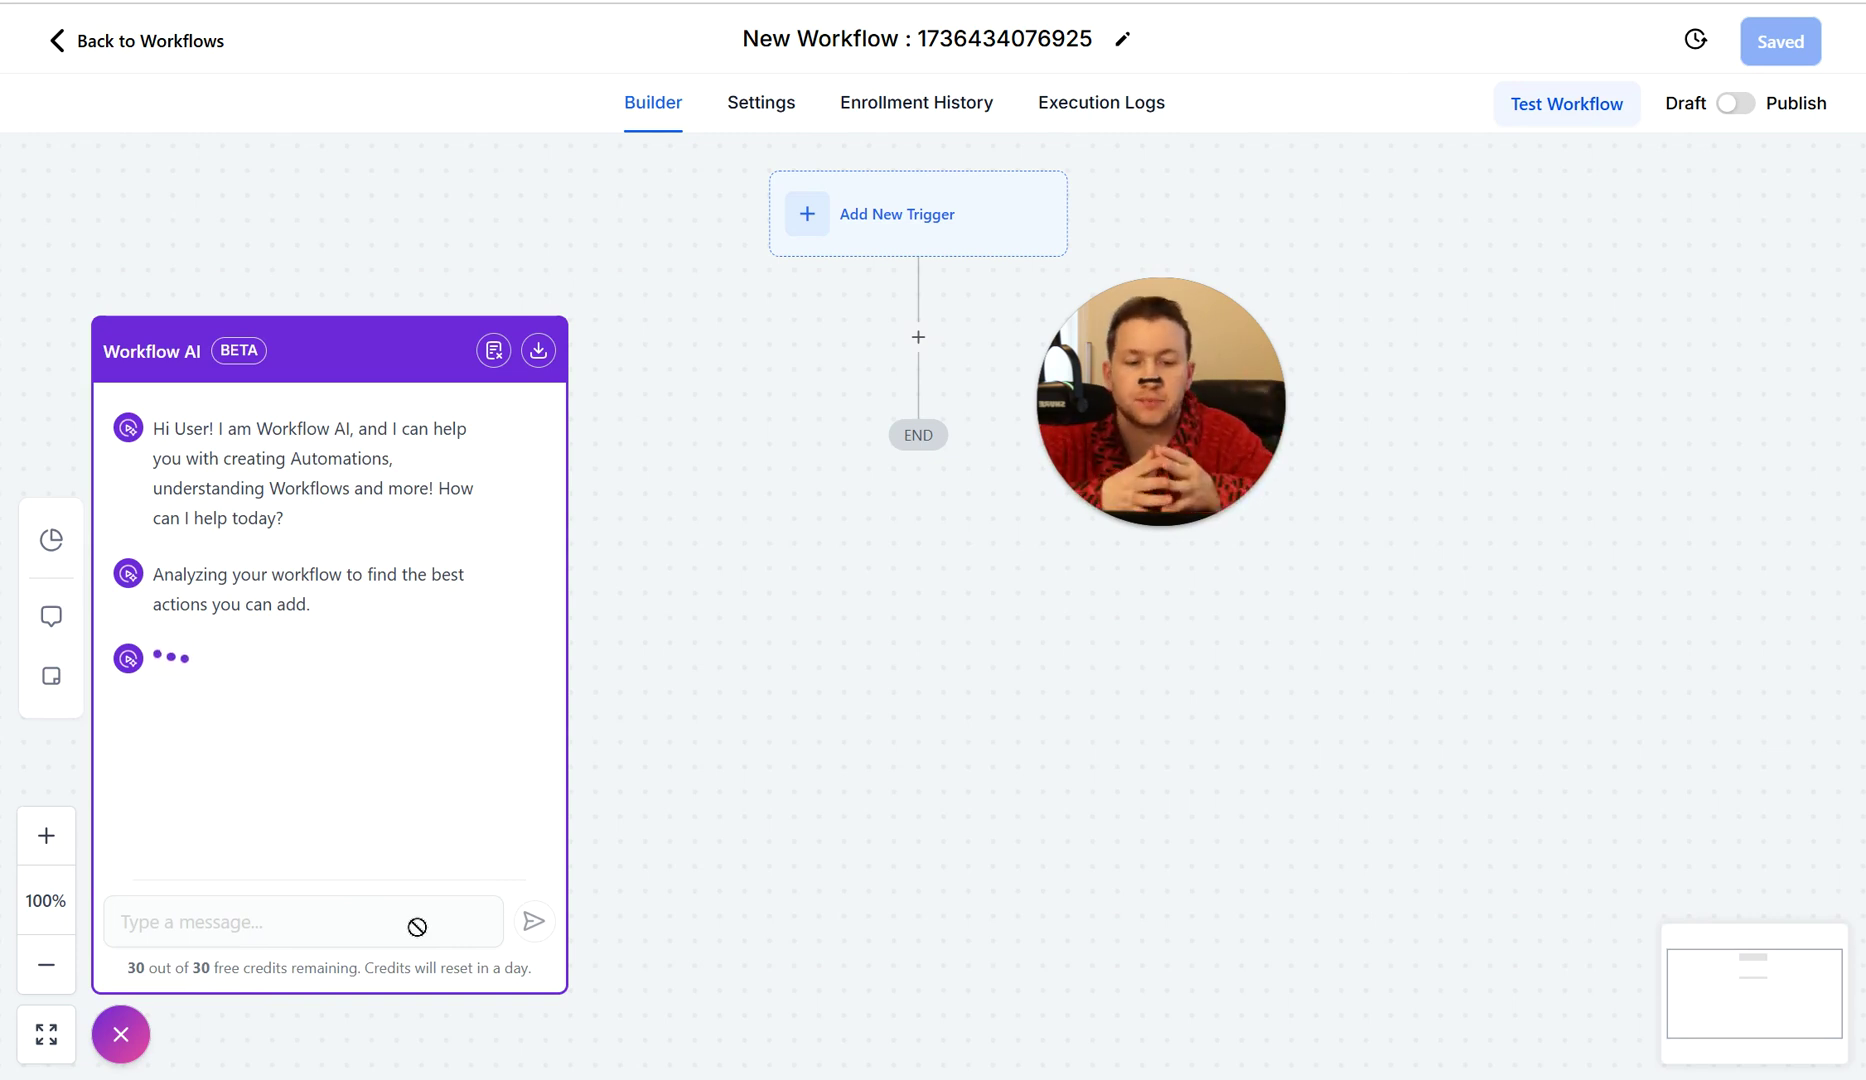
pyautogui.click(417, 927)
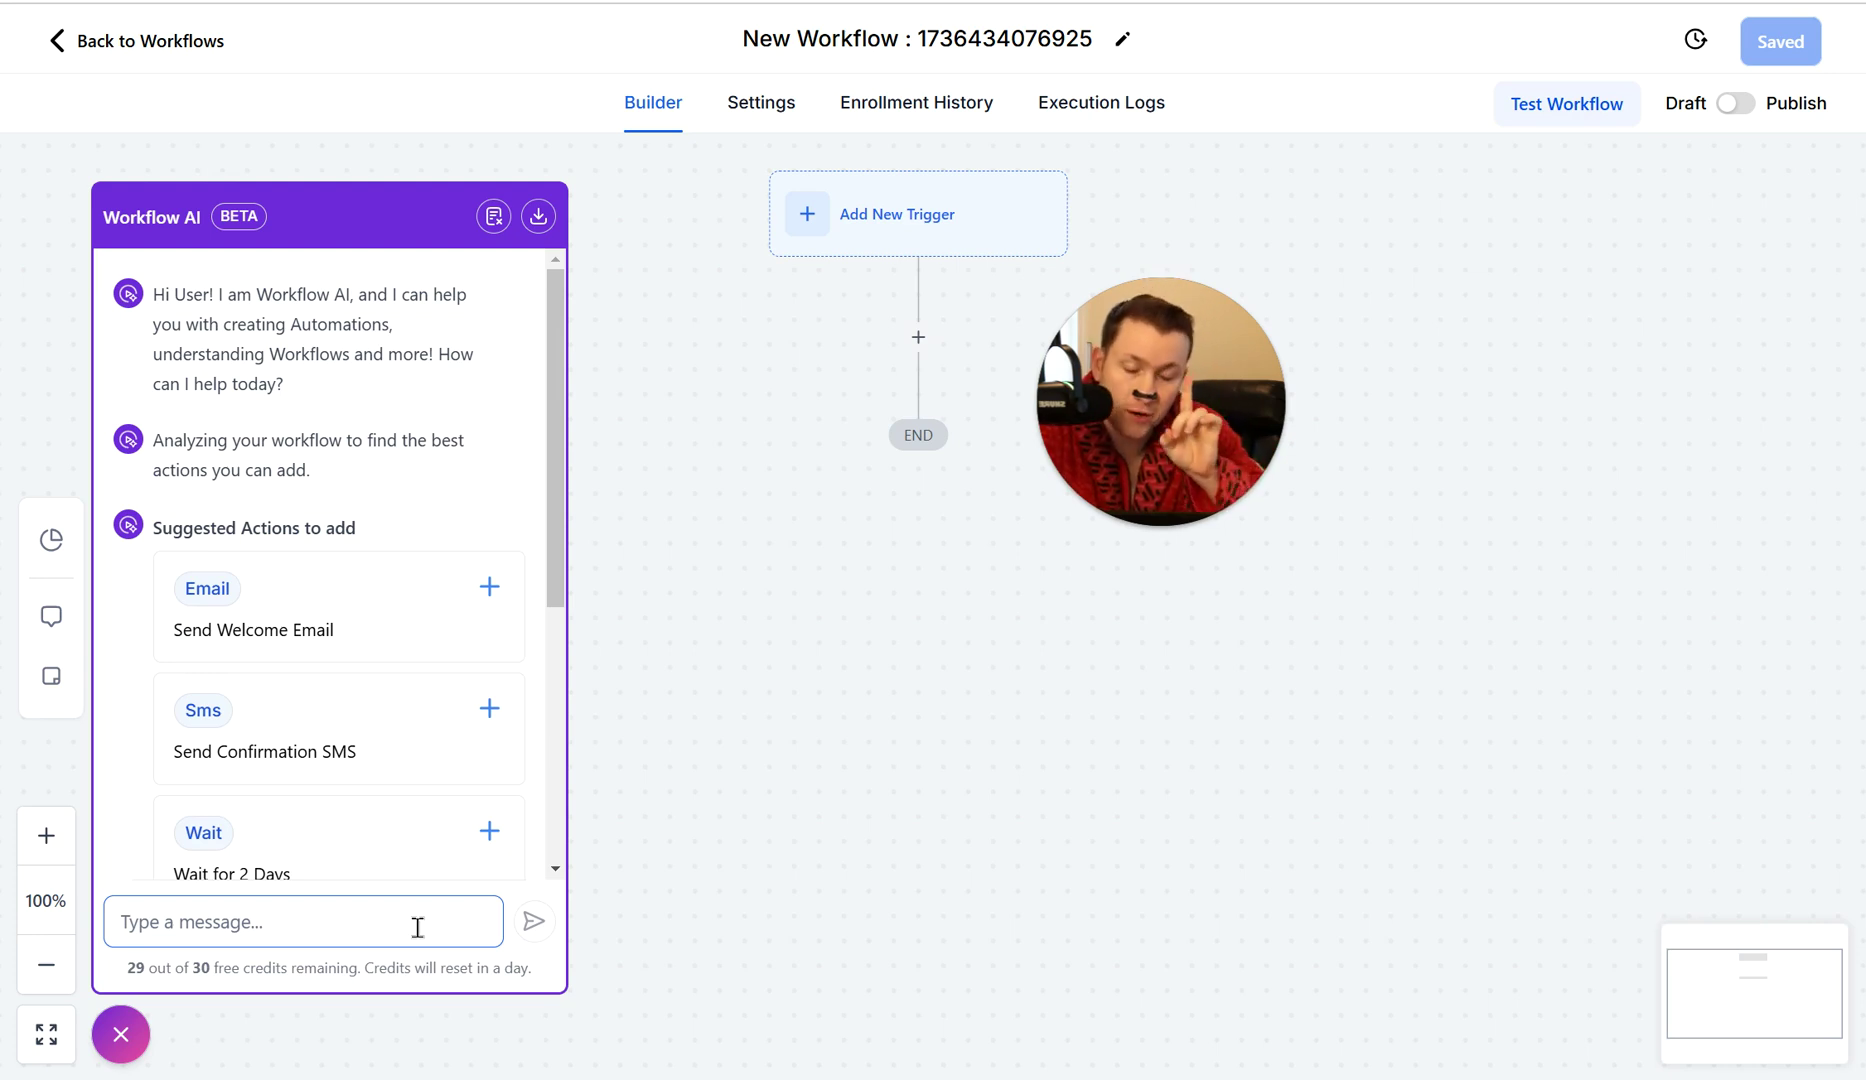
pyautogui.click(612, 562)
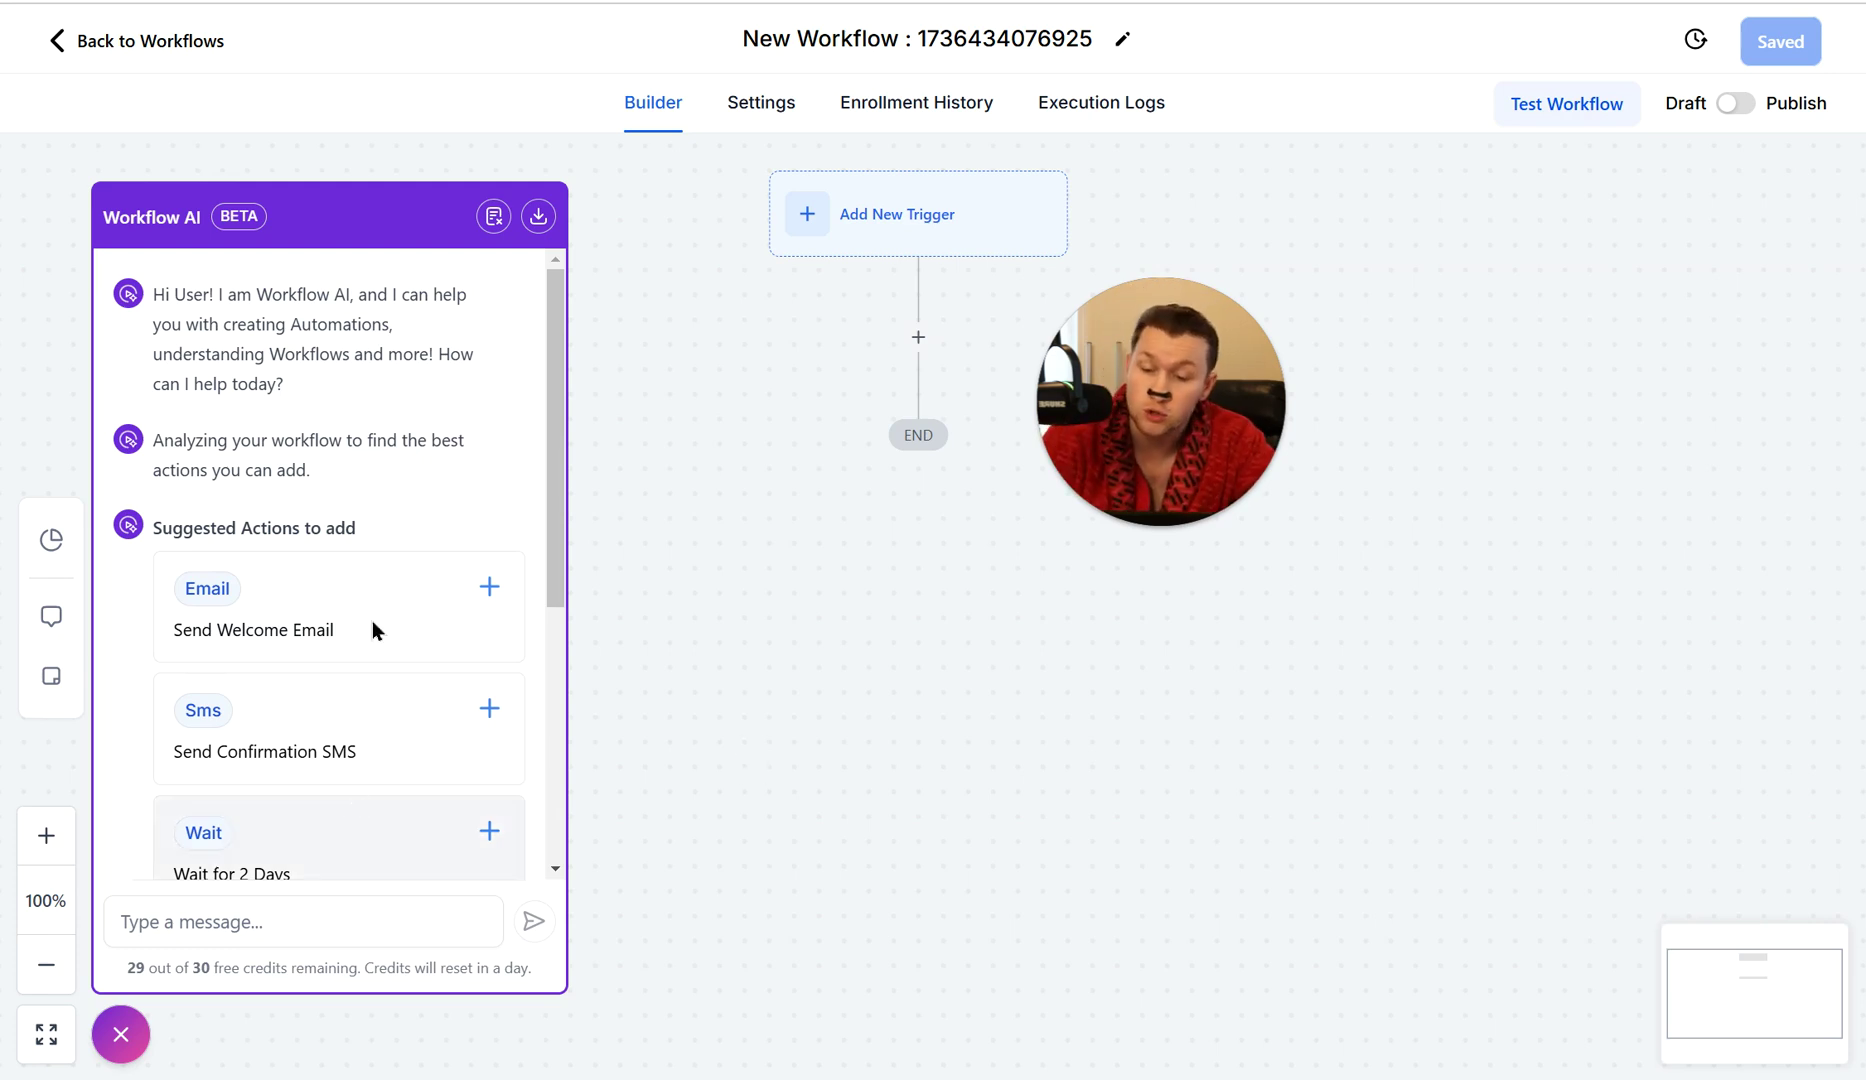
pyautogui.scroll(-4, 434, 791)
pyautogui.scroll(4, 434, 791)
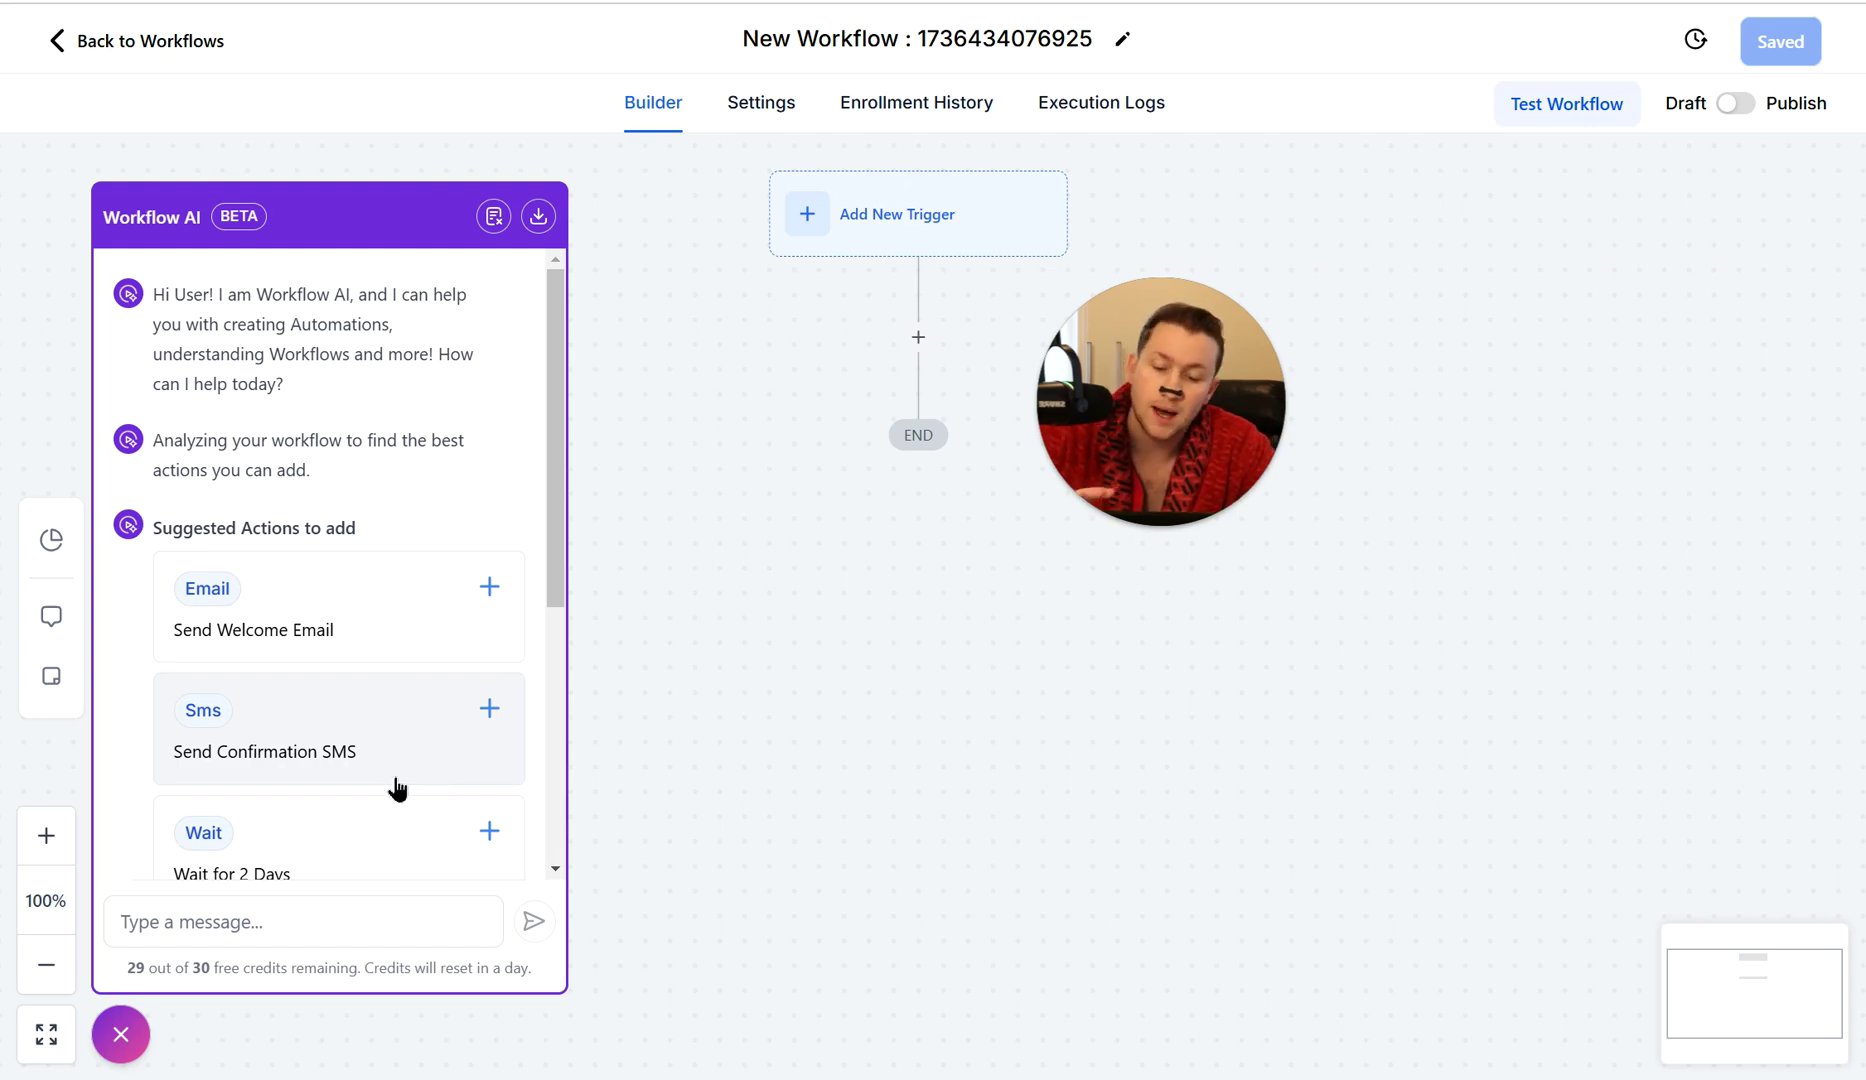
pyautogui.scroll(-5, 434, 791)
pyautogui.scroll(3, 401, 790)
pyautogui.scroll(2, 398, 790)
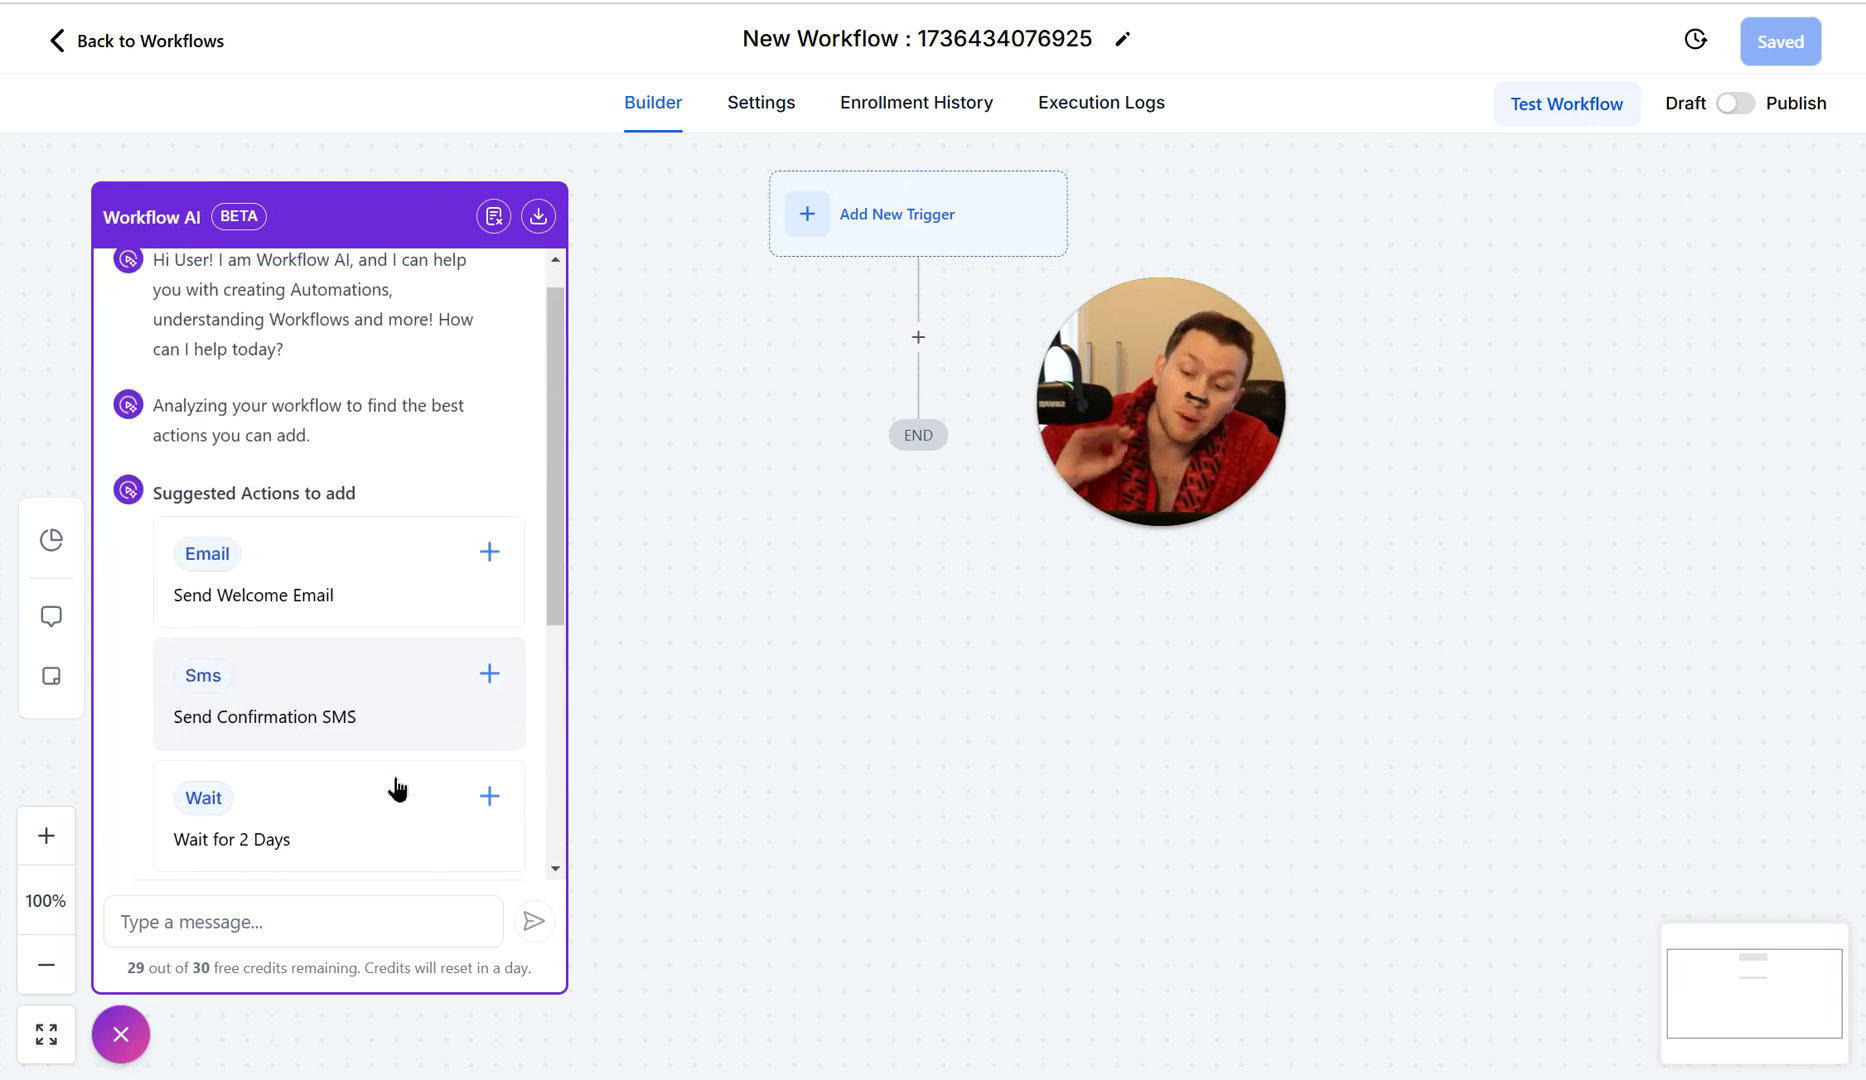